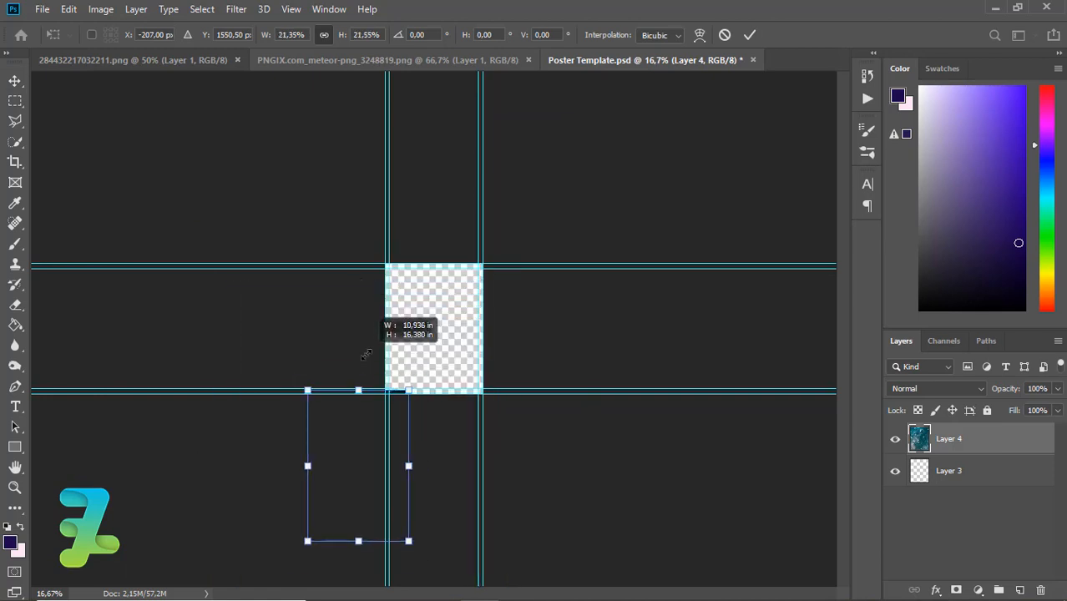
# Step: Scale the Milky Way image to about 25% and position it to cover the whole poster canvas
pyautogui.moveTo(340, 459); pyautogui.dragTo(410, 349)
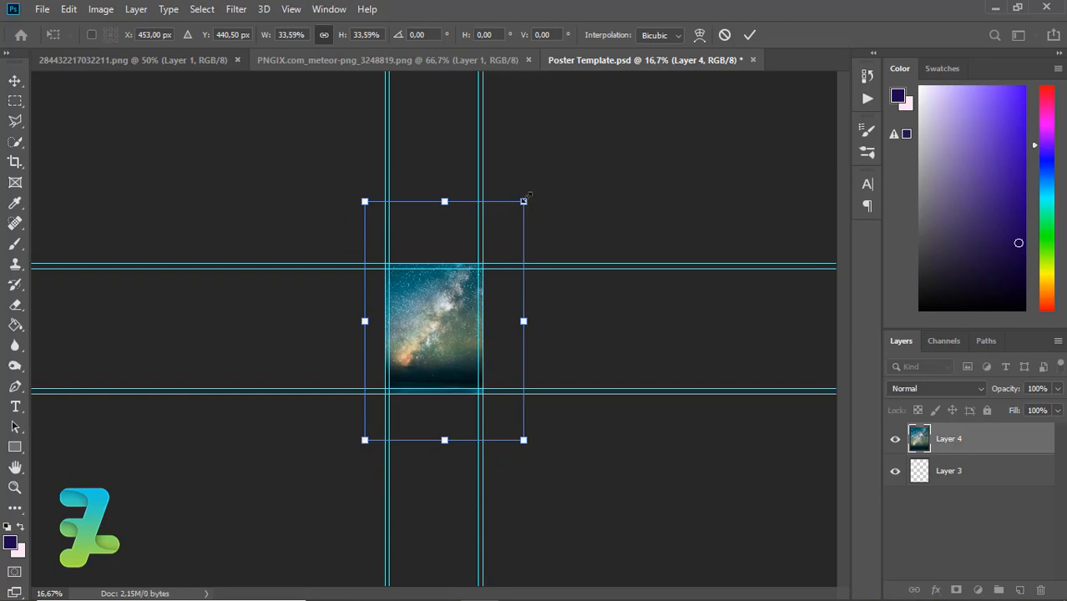
pyautogui.moveTo(525, 199); pyautogui.dragTo(504, 231)
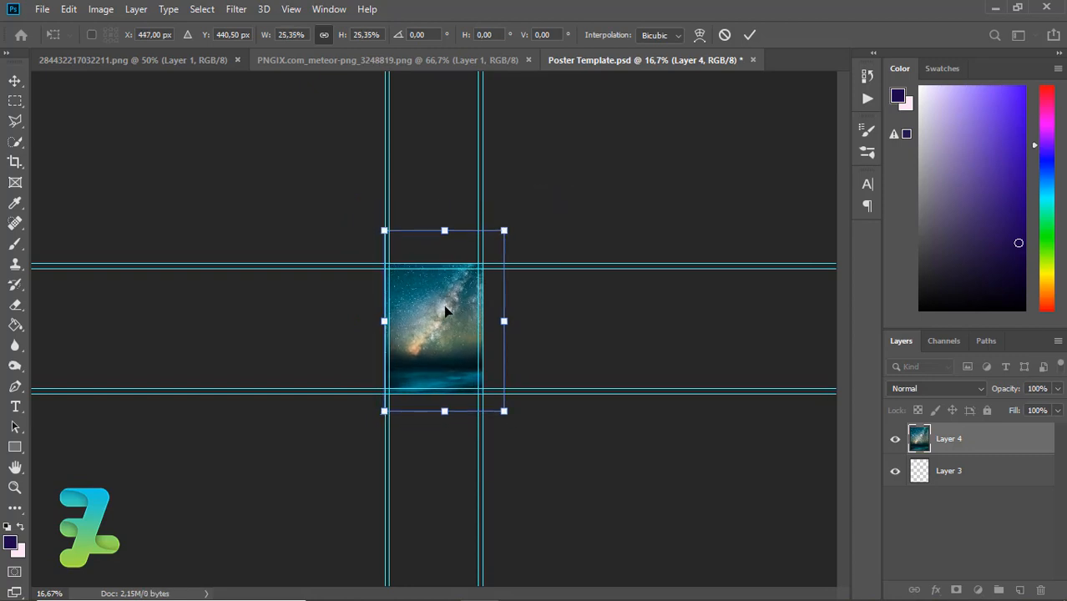
pyautogui.moveTo(445, 311); pyautogui.dragTo(440, 318)
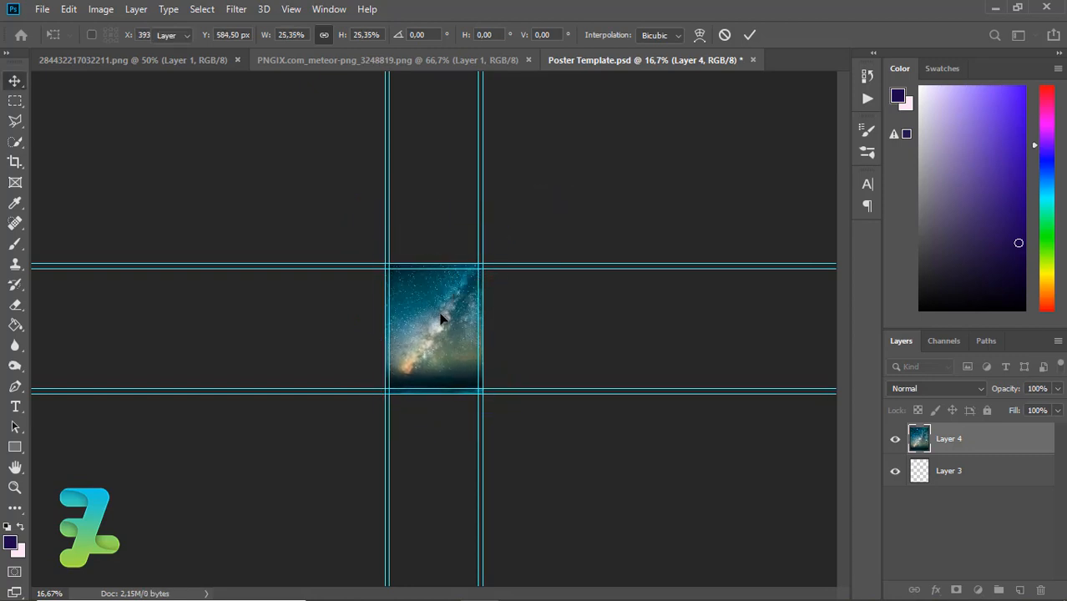
pyautogui.press('Return')
# Step: Add a Color Balance adjustment layer above the galaxy and shift the midtones toward magenta and red for a purple-blue sky
pyautogui.hotkey('ctrl', '+')
pyautogui.hotkey('ctrl', '+')
pyautogui.hotkey('ctrl', '+')
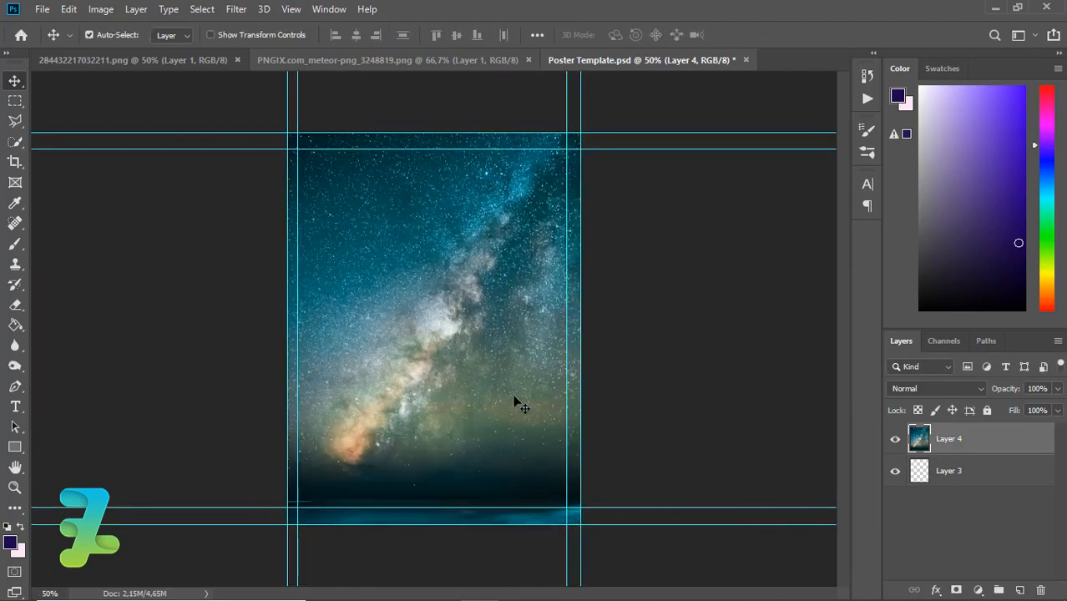
pyautogui.click(977, 590)
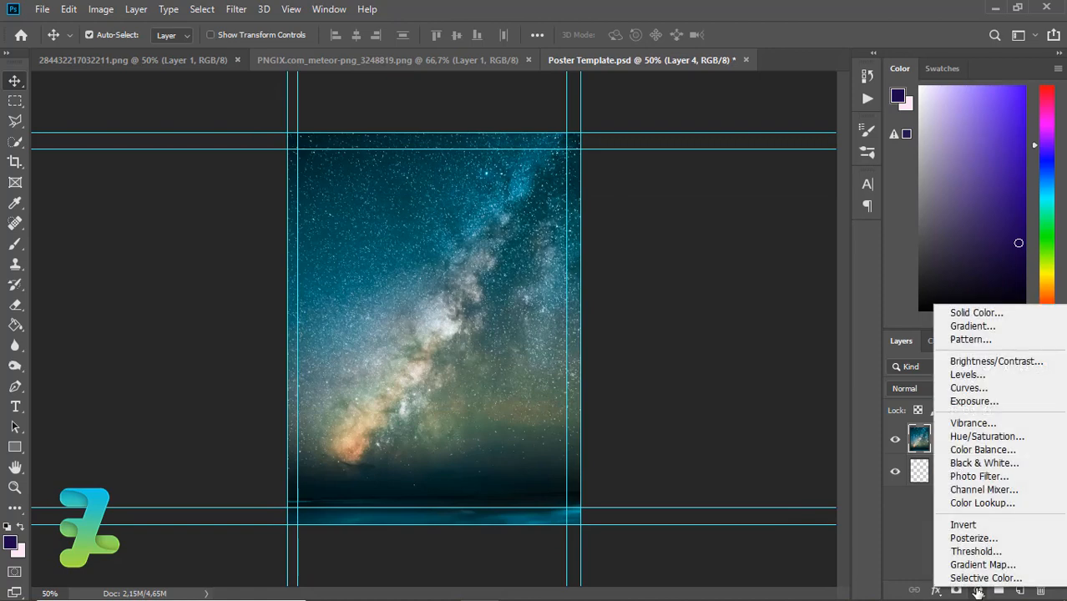
pyautogui.click(980, 449)
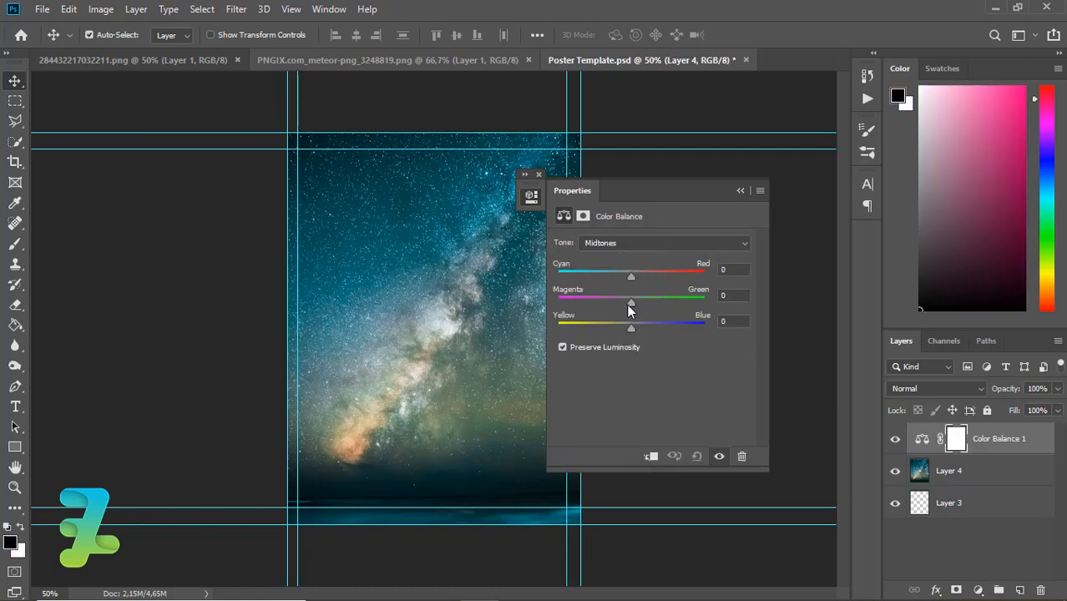
pyautogui.moveTo(631, 303); pyautogui.dragTo(627, 330)
pyautogui.moveTo(630, 278); pyautogui.dragTo(659, 278)
pyautogui.click(742, 190)
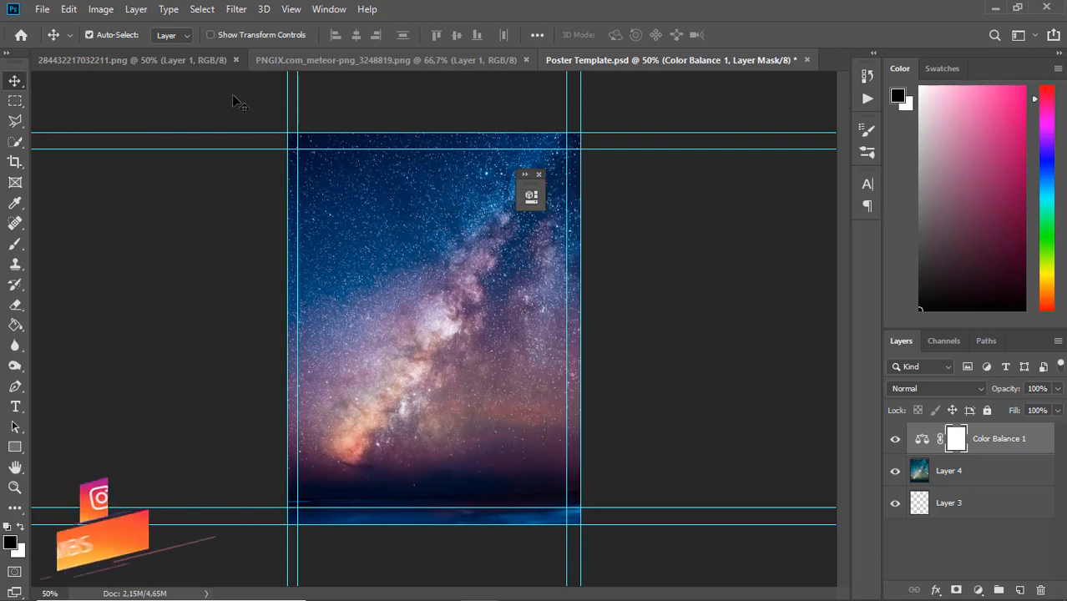
# Step: Copy the meteor image from its own document into Poster Template.psd and close the source document
pyautogui.click(294, 61)
pyautogui.rightClick(293, 62)
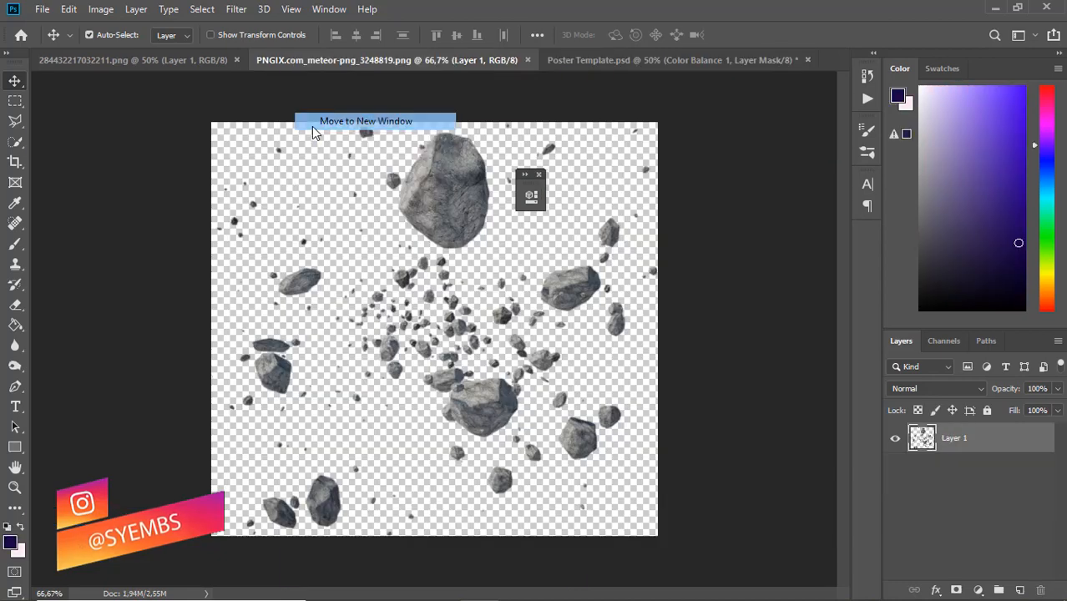
pyautogui.click(311, 122)
pyautogui.moveTo(313, 131); pyautogui.dragTo(513, 290)
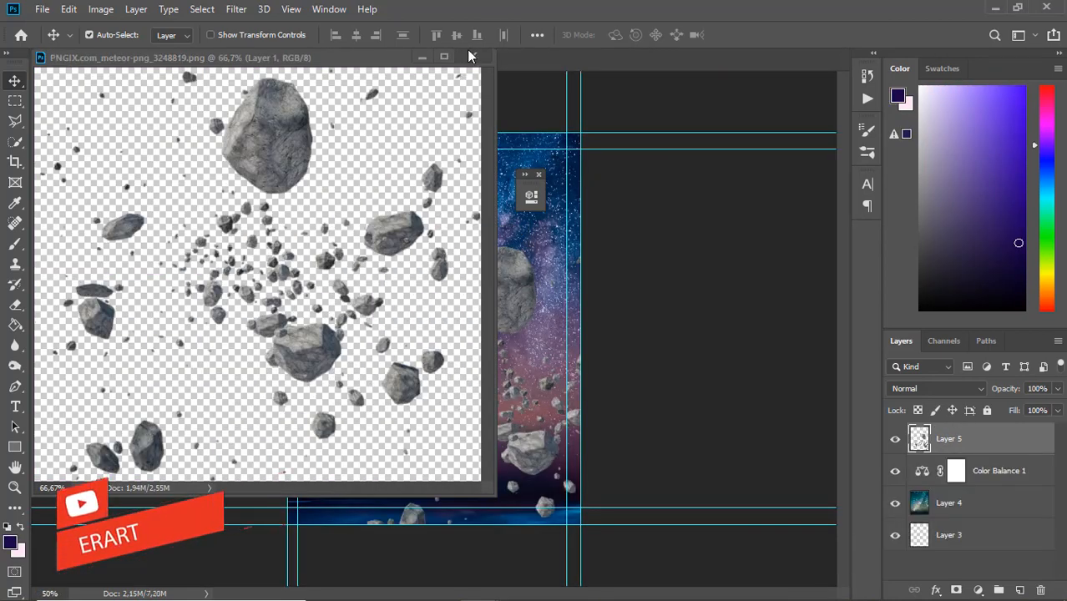
pyautogui.click(473, 57)
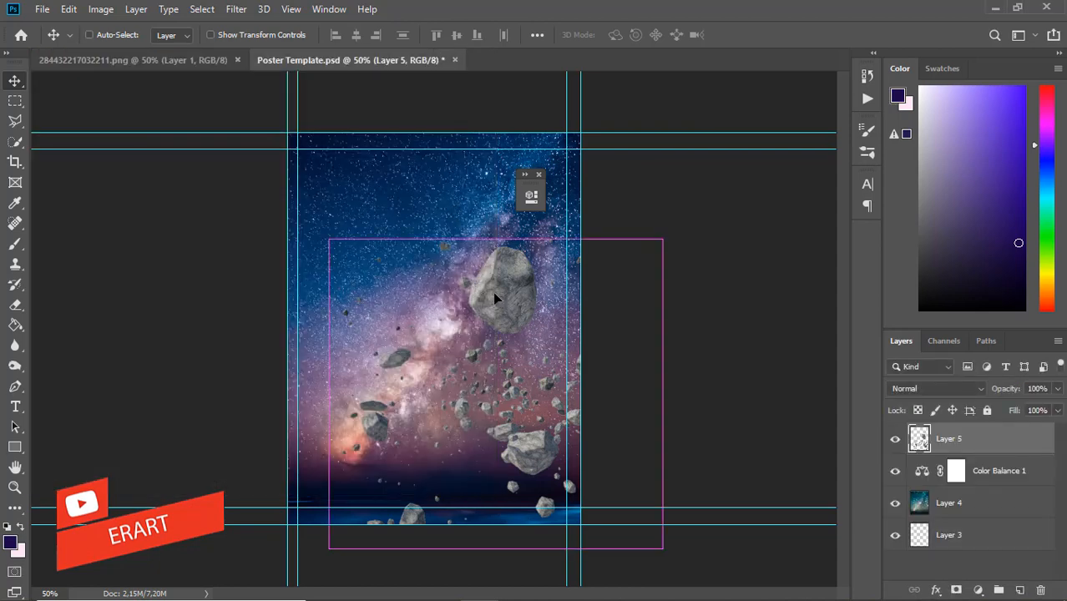
# Step: Enlarge the meteors to spread across the whole poster and move their layer below the Color Balance adjustment
pyautogui.moveTo(494, 297); pyautogui.dragTo(422, 225)
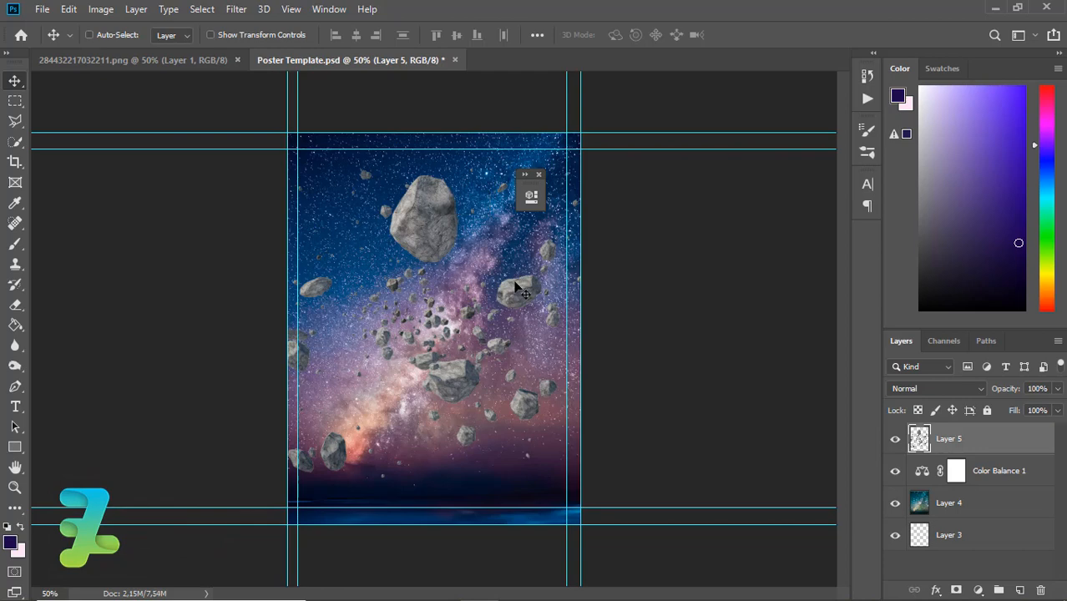
pyautogui.hotkey('ctrl', 't')
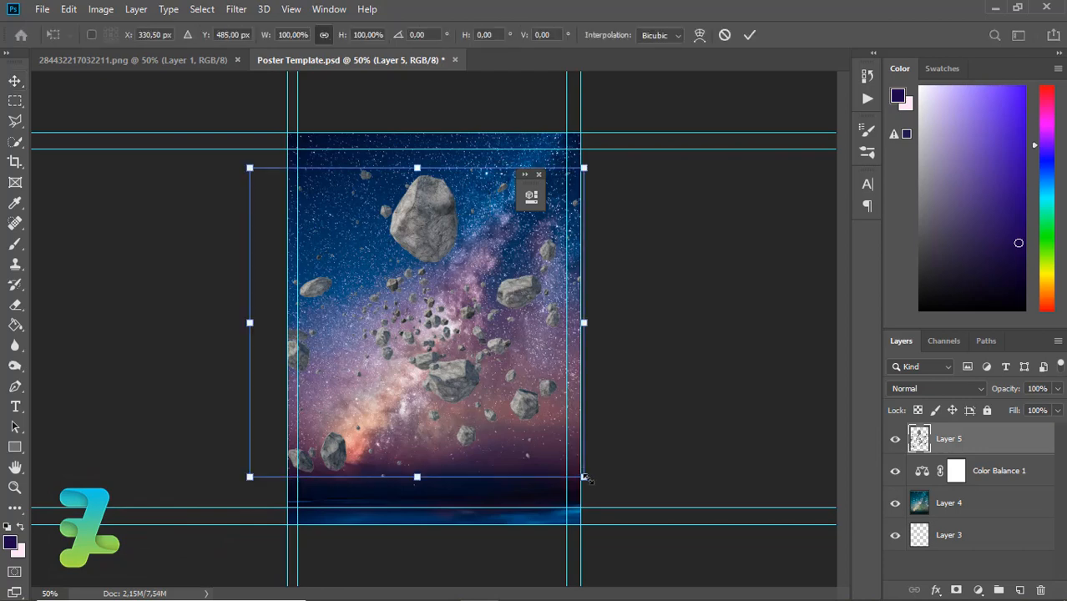
pyautogui.moveTo(583, 476); pyautogui.dragTo(650, 521)
pyautogui.moveTo(459, 403); pyautogui.dragTo(478, 388)
pyautogui.press('Return')
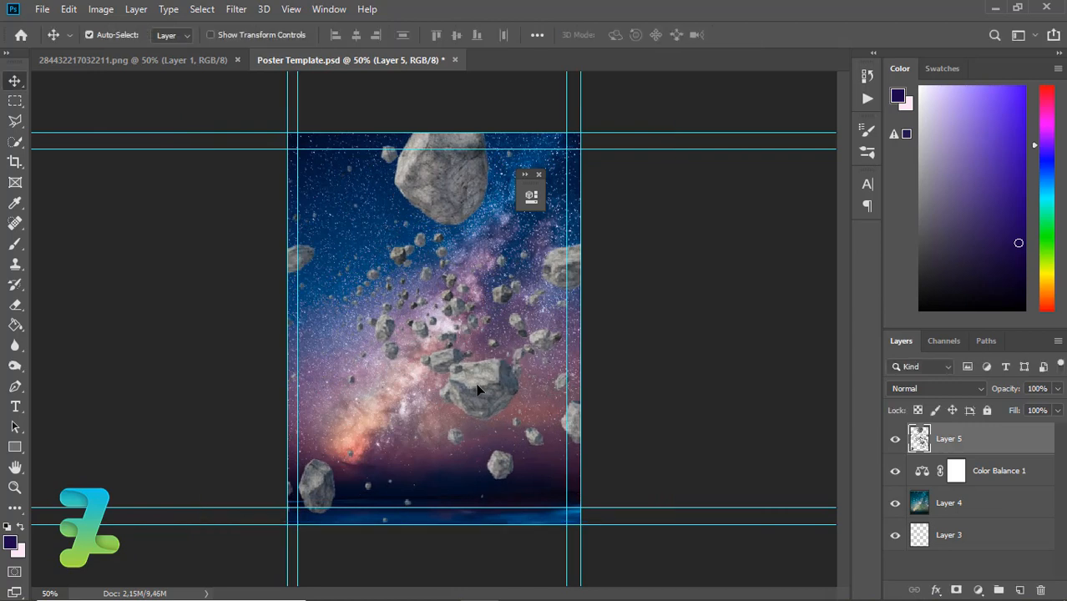
pyautogui.moveTo(950, 469); pyautogui.dragTo(940, 484)
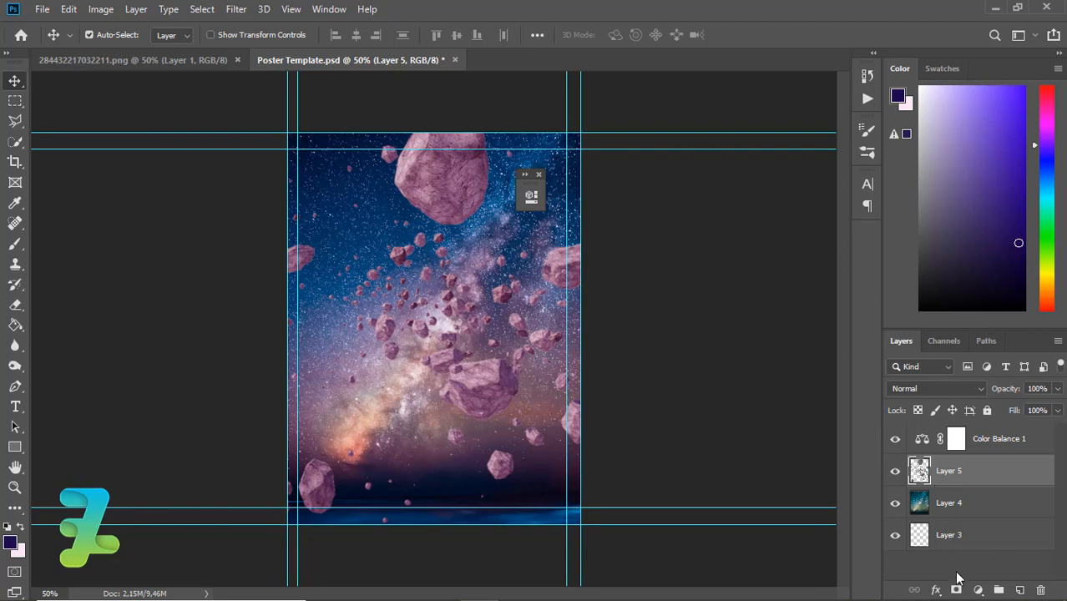
# Step: Add a layer mask to the meteor layer and paint out the small rocks in the poster's center with a soft black brush
pyautogui.click(955, 589)
pyautogui.click(14, 246)
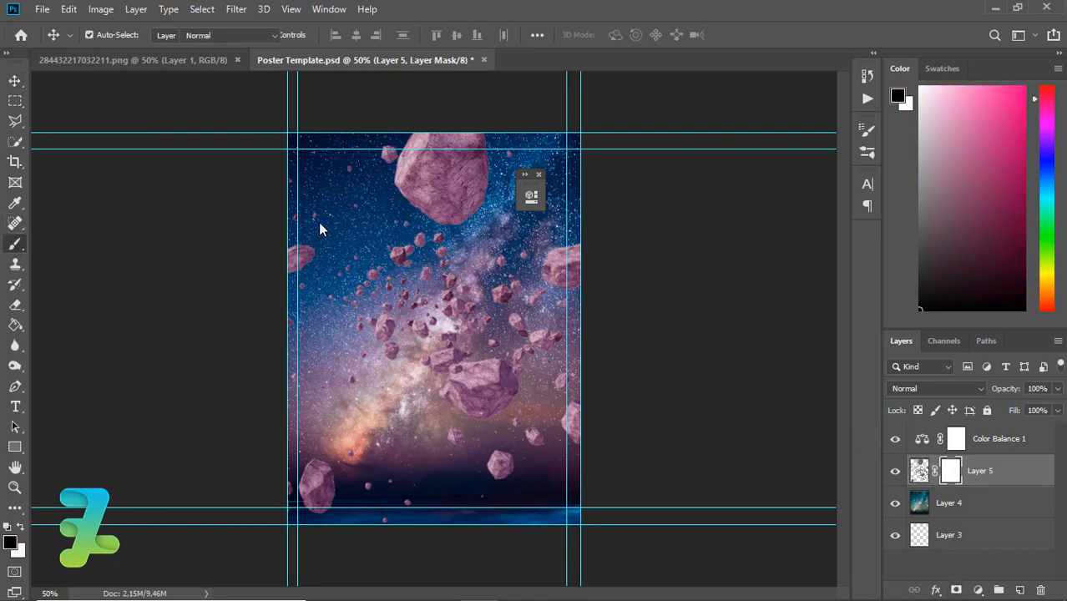
pyautogui.moveTo(407, 275)
pyautogui.mouseDown()
pyautogui.moveTo(383, 347)
pyautogui.moveTo(452, 307)
pyautogui.moveTo(436, 287)
pyautogui.moveTo(485, 283)
pyautogui.moveTo(481, 298)
pyautogui.moveTo(439, 323)
pyautogui.moveTo(409, 303)
pyautogui.moveTo(386, 251)
pyautogui.moveTo(457, 252)
pyautogui.moveTo(443, 262)
pyautogui.moveTo(445, 305)
pyautogui.moveTo(429, 323)
pyautogui.moveTo(444, 300)
pyautogui.mouseUp()
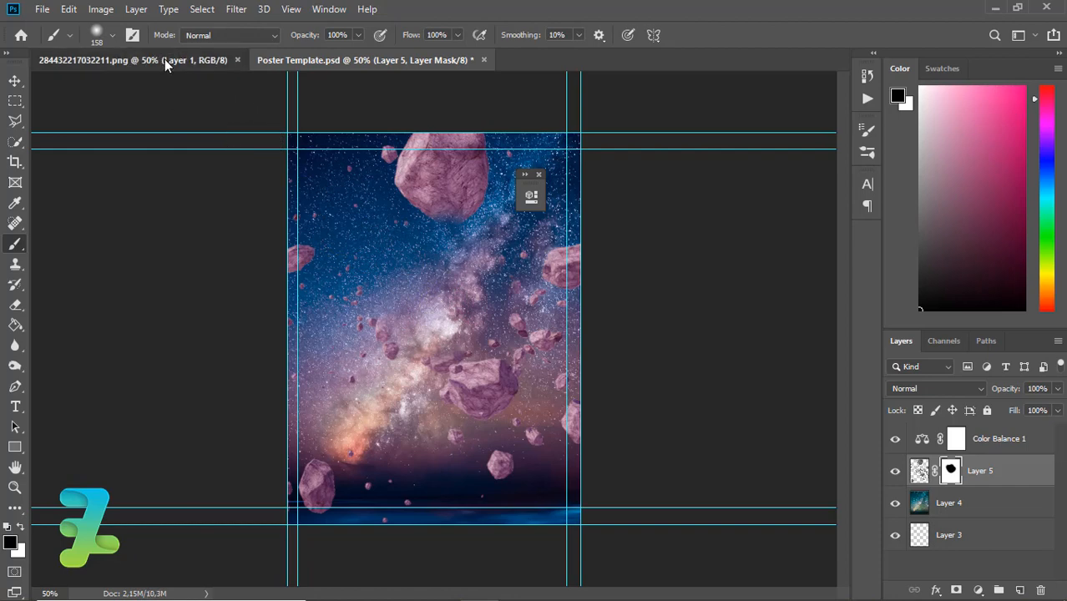
# Step: Copy the astronaut image from 284432217032211.png into the poster and close the source document
pyautogui.click(164, 59)
pyautogui.rightClick(164, 60)
pyautogui.click(202, 123)
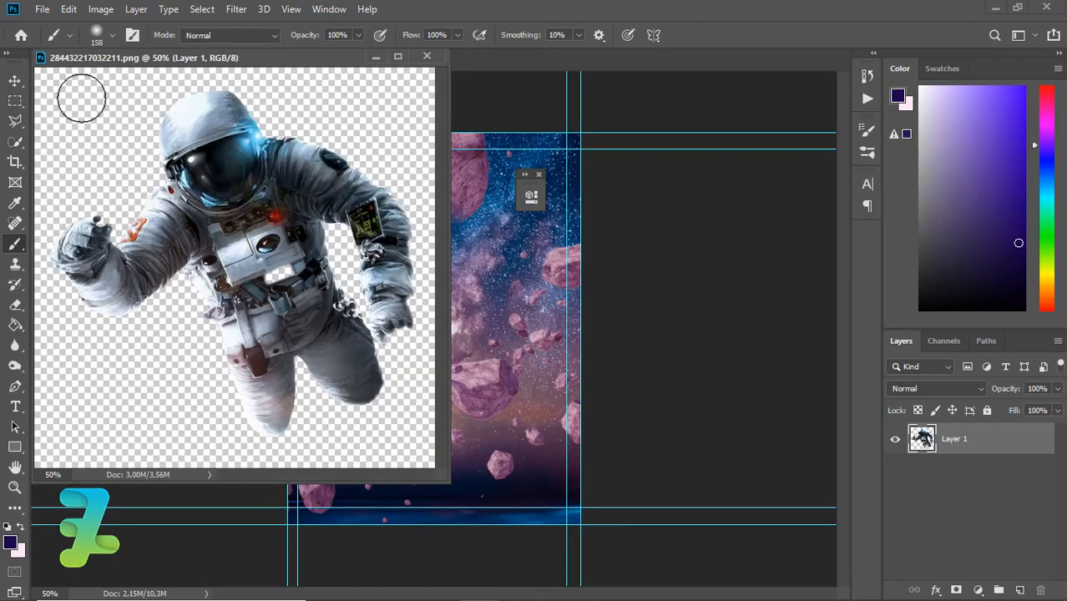
pyautogui.press('v')
pyautogui.moveTo(233, 178); pyautogui.dragTo(488, 269)
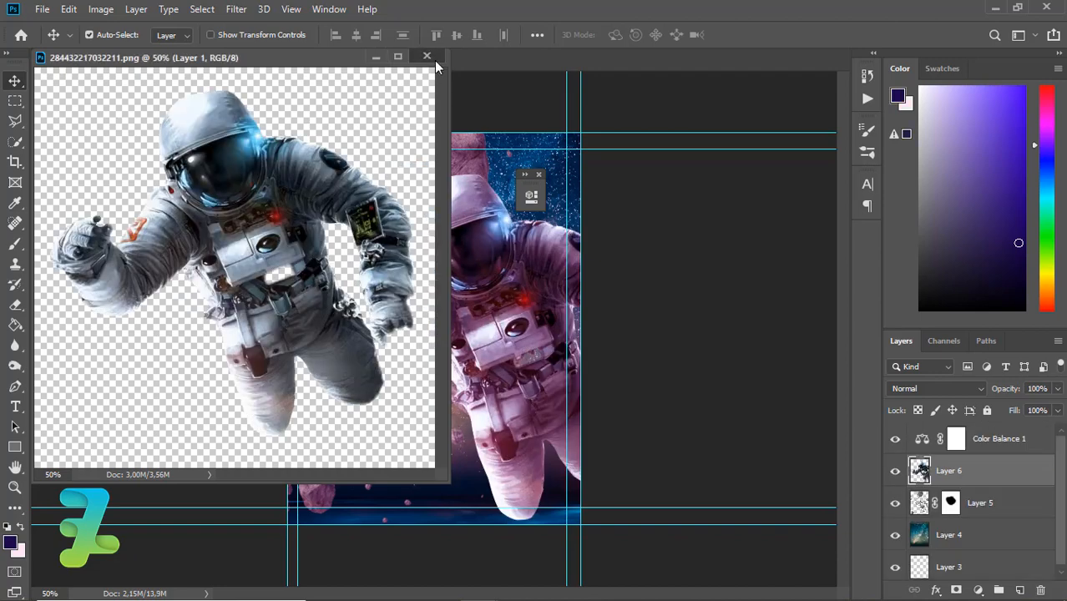
pyautogui.click(427, 57)
# Step: Scale the astronaut to about 45%, rotate it about 21.6°, and place it near the middle of the poster
pyautogui.moveTo(526, 343); pyautogui.dragTo(476, 309)
pyautogui.hotkey('ctrl', 't')
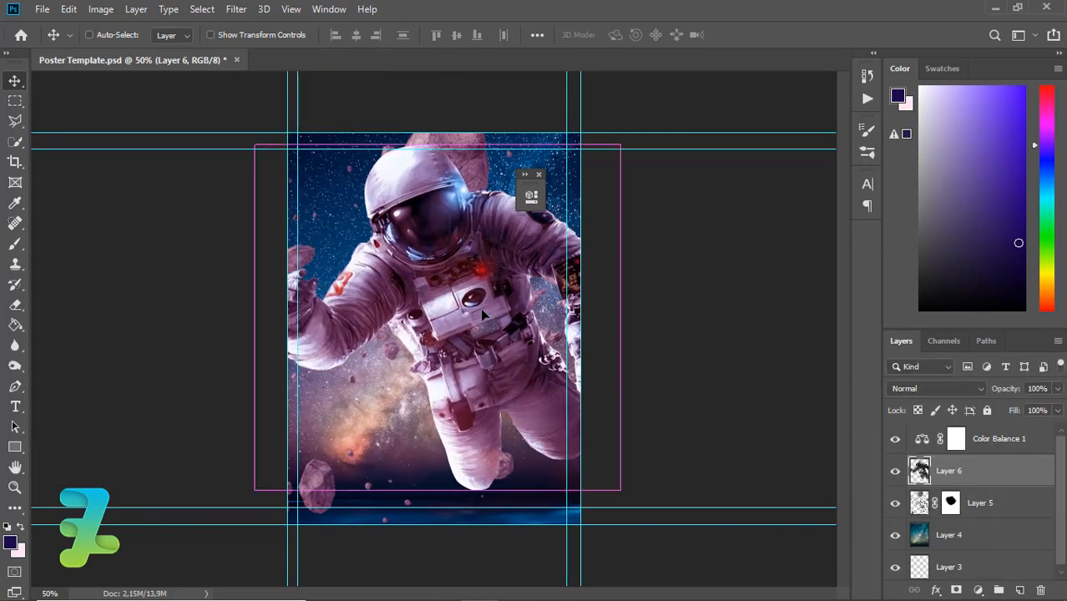
pyautogui.moveTo(619, 143); pyautogui.dragTo(564, 263)
pyautogui.moveTo(447, 320); pyautogui.dragTo(429, 311)
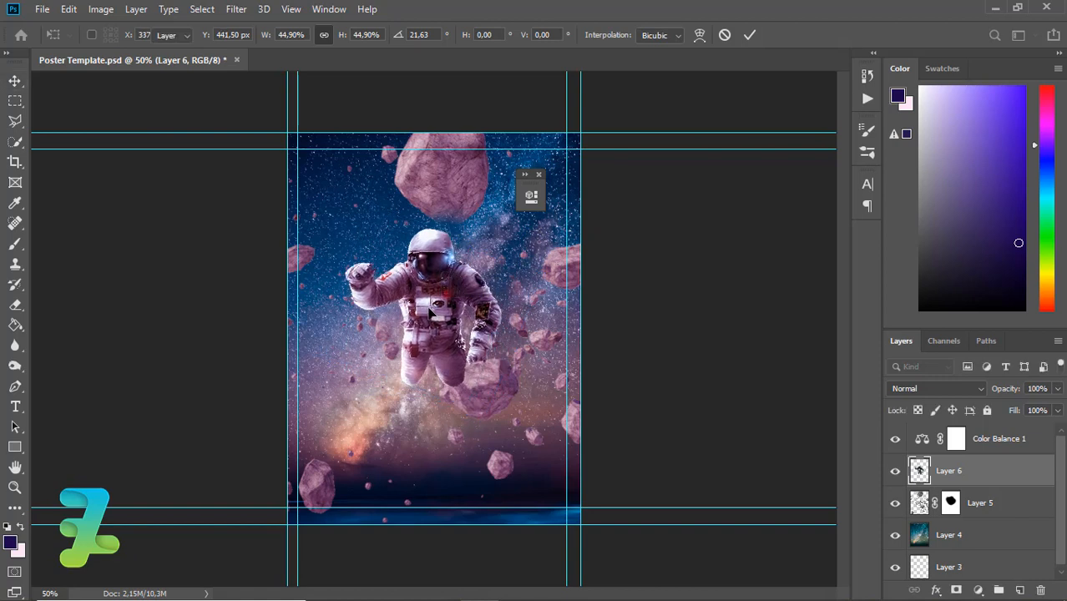
pyautogui.press('Return')
pyautogui.hotkey('ctrl', 't')
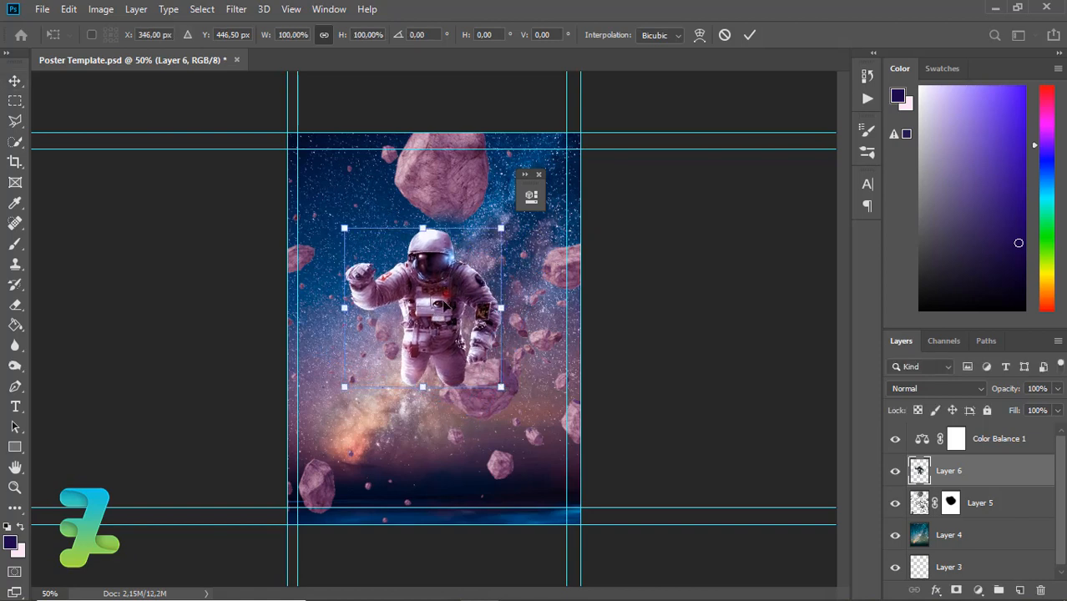
pyautogui.moveTo(446, 307); pyautogui.dragTo(449, 318)
pyautogui.press('Return')
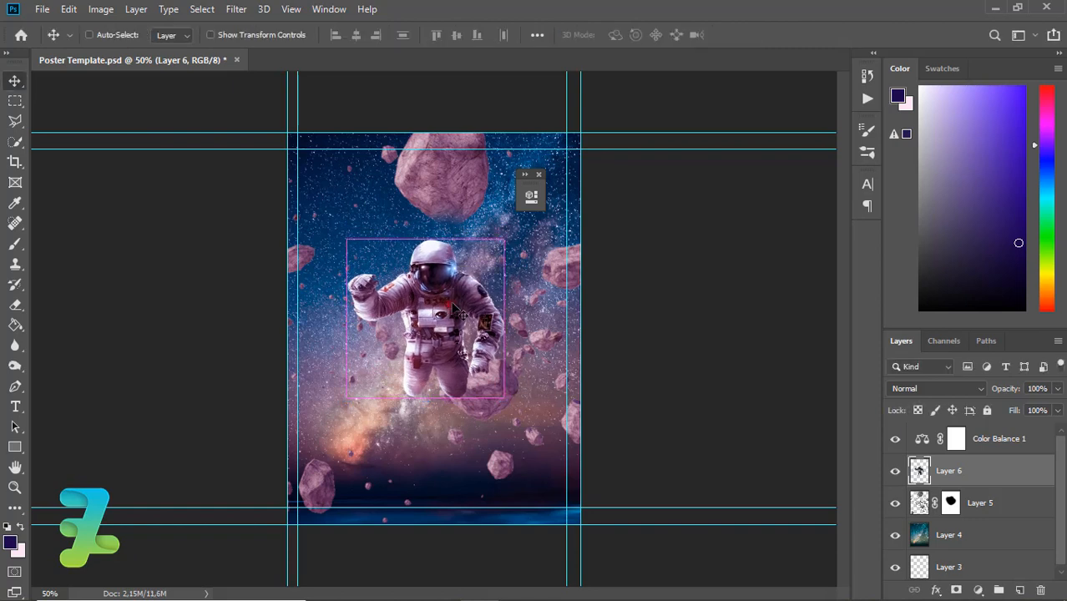
# Step: Center the astronaut horizontally on the canvas and move its layer below the meteor layer
pyautogui.moveTo(461, 307); pyautogui.dragTo(470, 307)
pyautogui.hotkey('ctrl', 'a')
pyautogui.click(357, 36)
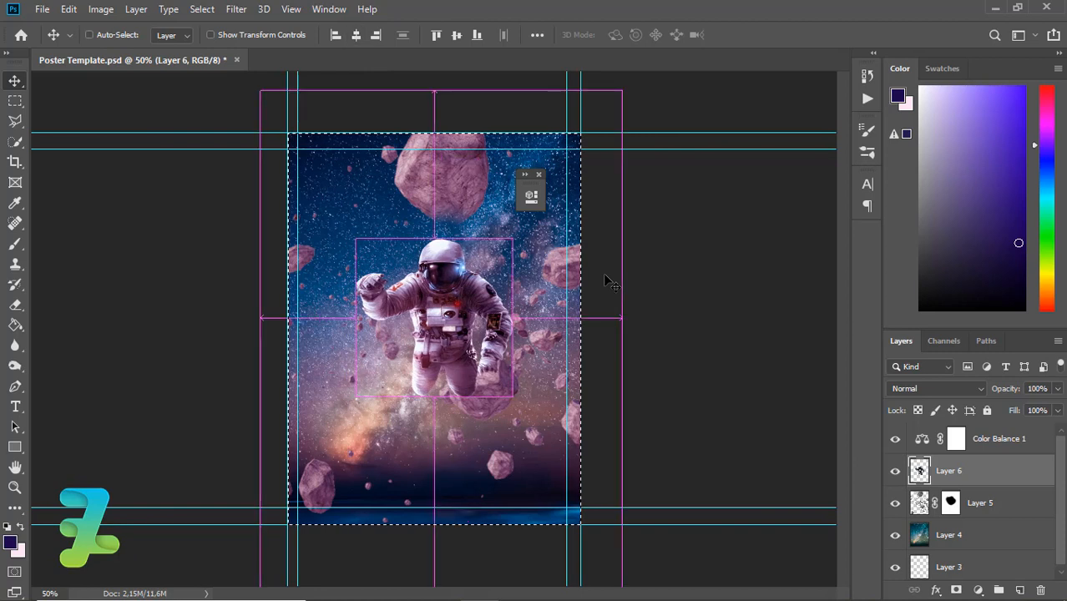
pyautogui.hotkey('ctrl', 'd')
pyautogui.hotkey('ctrl', '[')
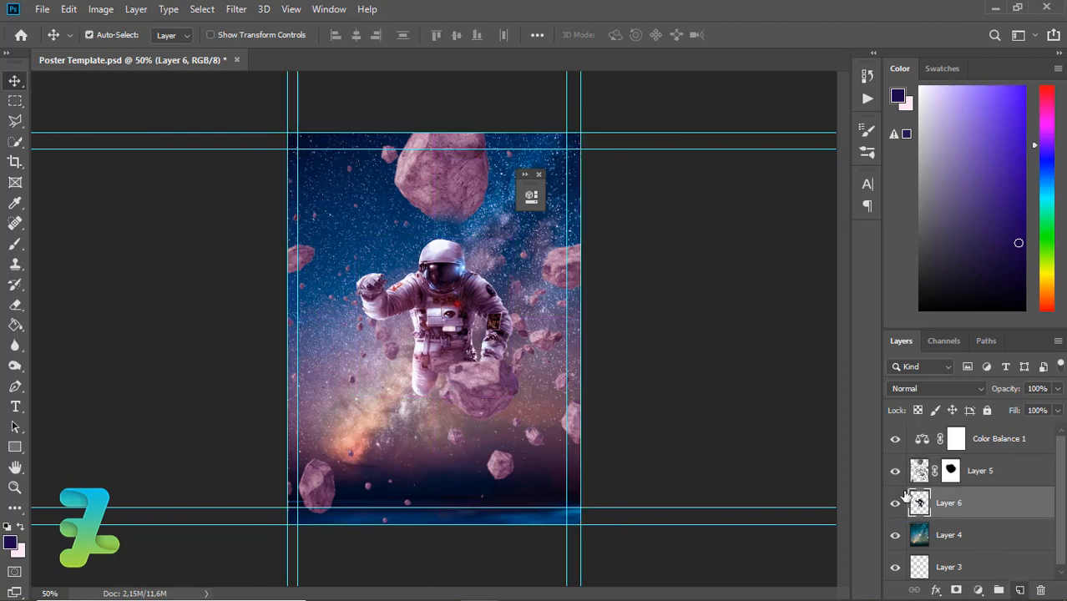
# Step: Create a new empty layer above the astronaut and clip it to the astronaut layer
pyautogui.click(1019, 590)
pyautogui.rightClick(983, 504)
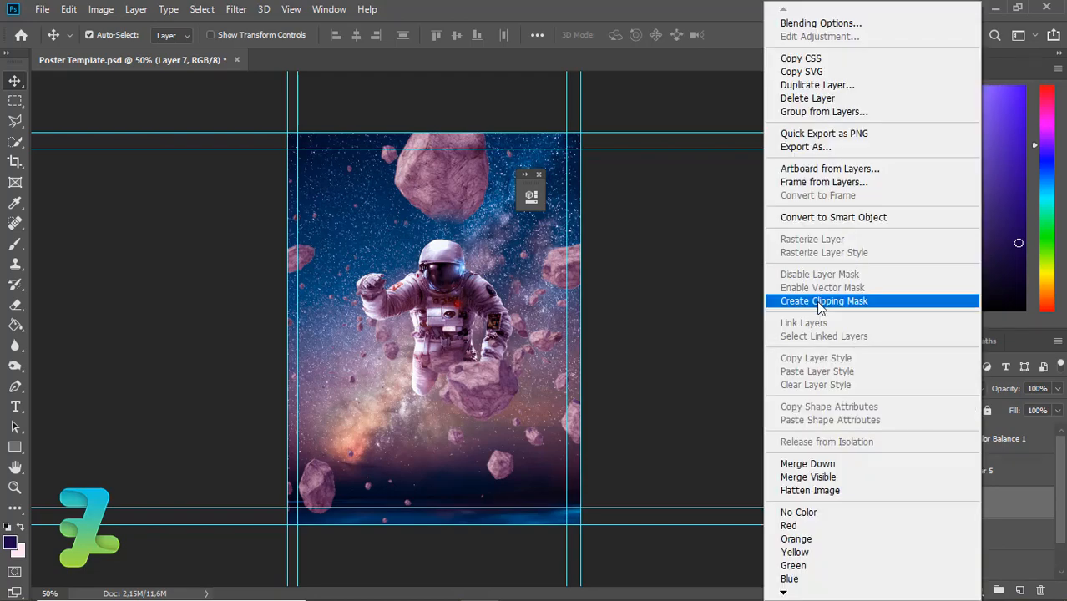
pyautogui.click(815, 301)
# Step: Trace a closed Pen tool path around the dark visor of the astronaut's helmet
pyautogui.hotkey('ctrl', '1')
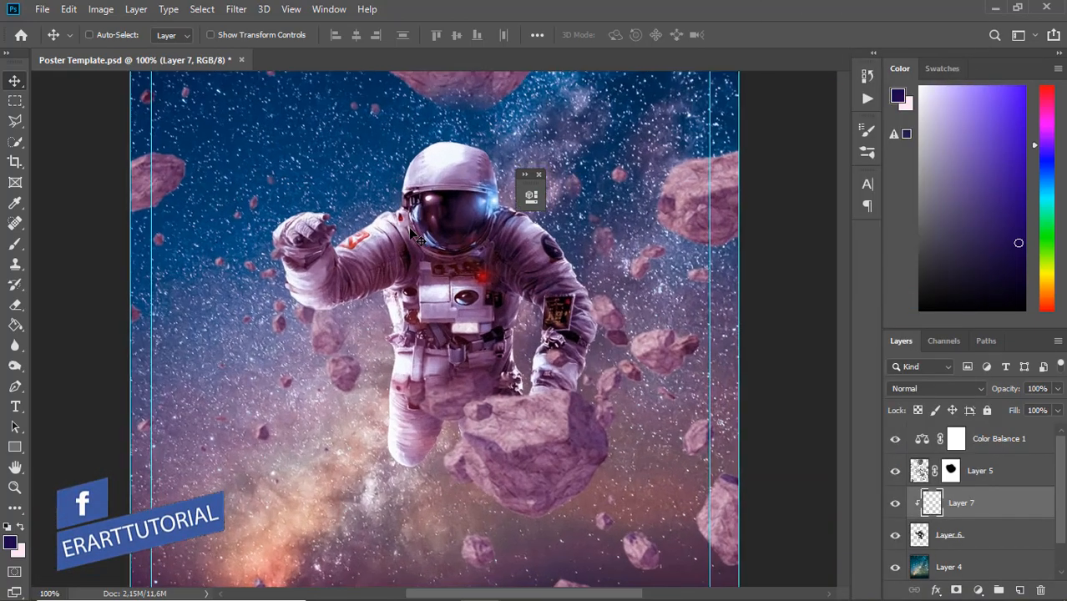
pyautogui.hotkey('ctrl', '+')
pyautogui.moveTo(844, 338); pyautogui.dragTo(838, 292)
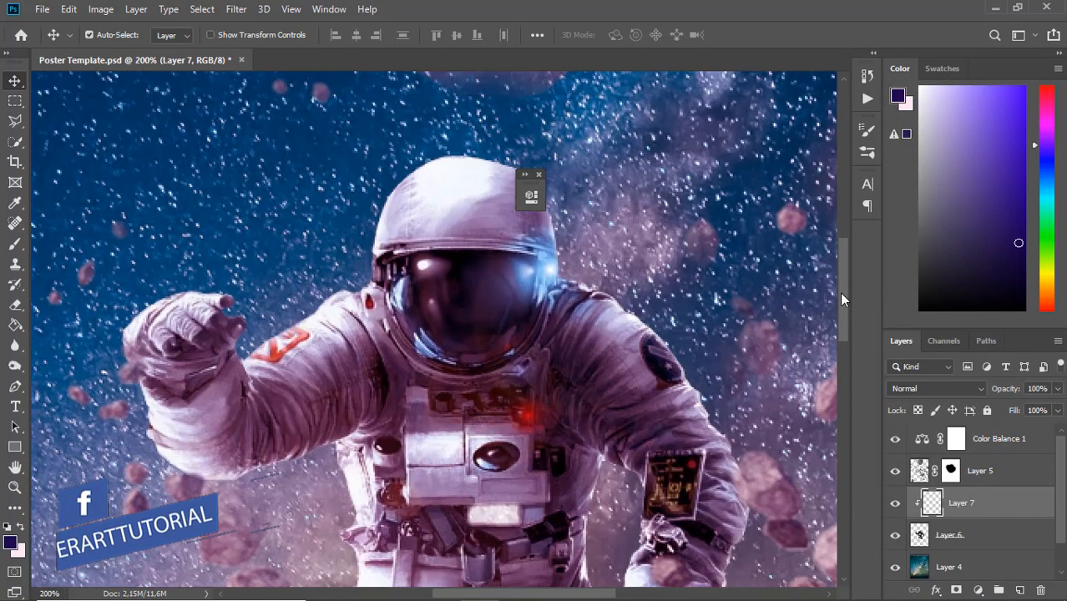
pyautogui.click(15, 386)
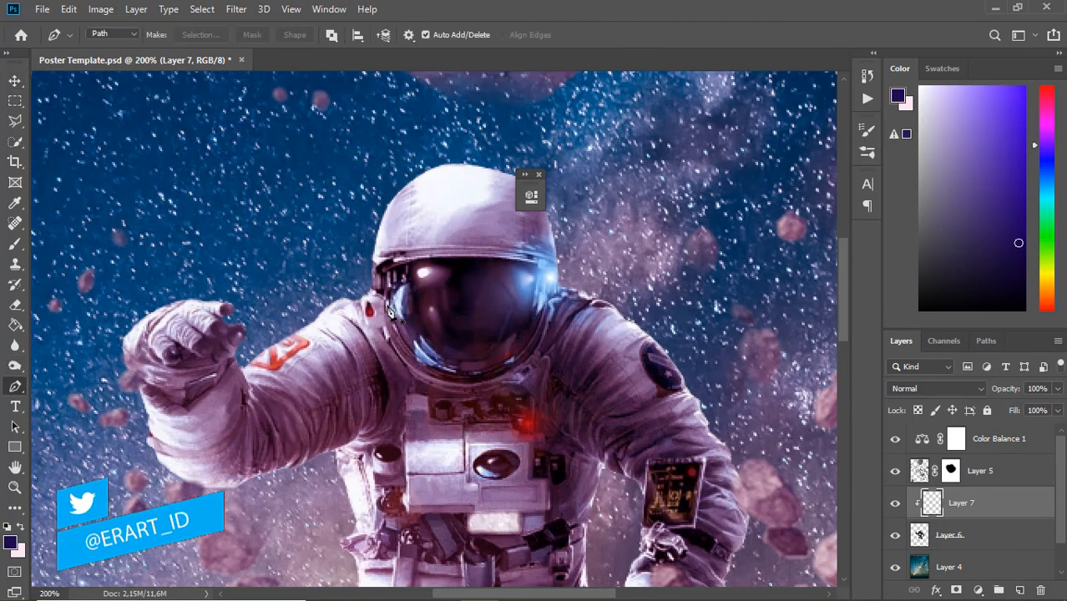
pyautogui.click(386, 297)
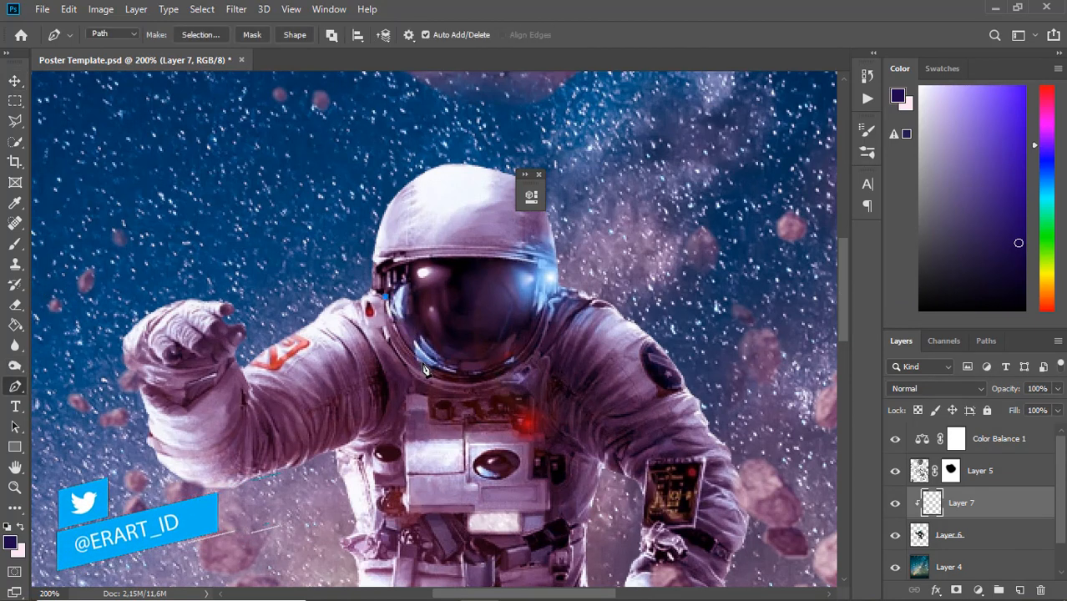
pyautogui.moveTo(412, 357); pyautogui.dragTo(423, 364)
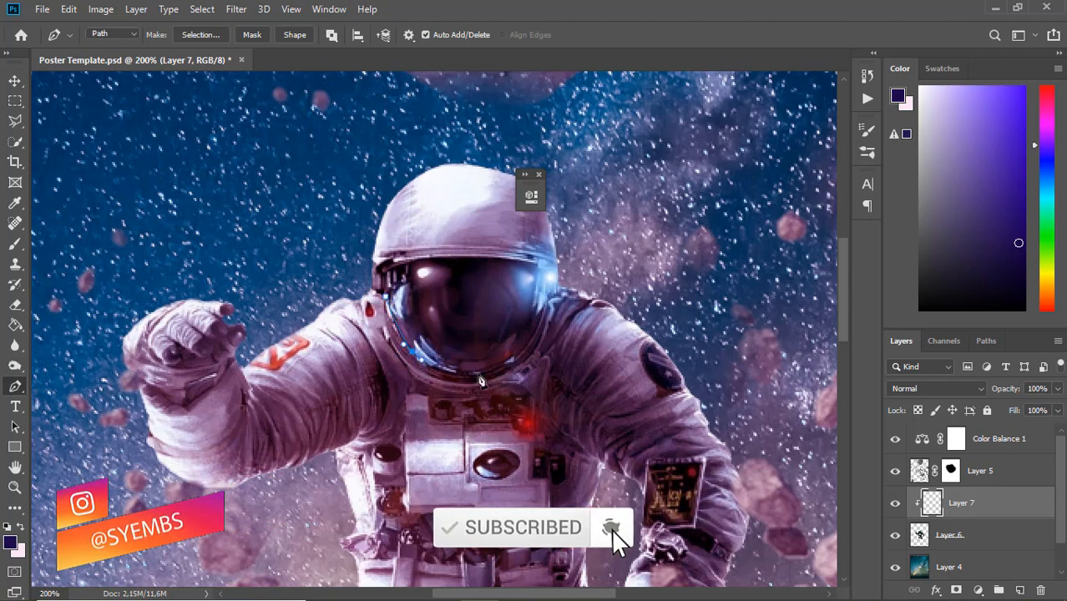
pyautogui.moveTo(479, 376); pyautogui.dragTo(453, 375)
pyautogui.hotkey('ctrl', 'z')
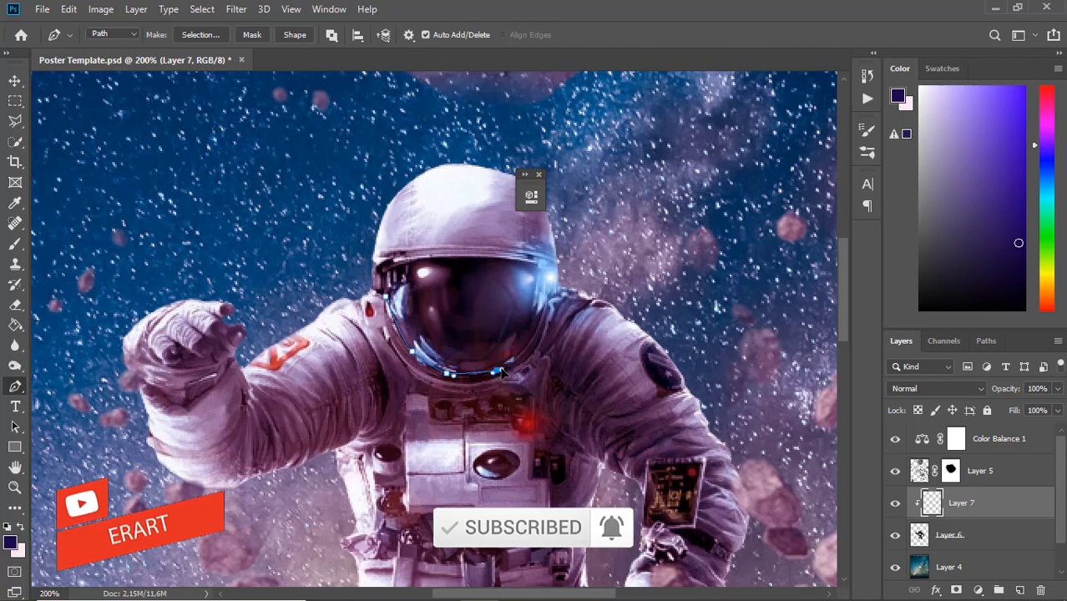
pyautogui.click(525, 351)
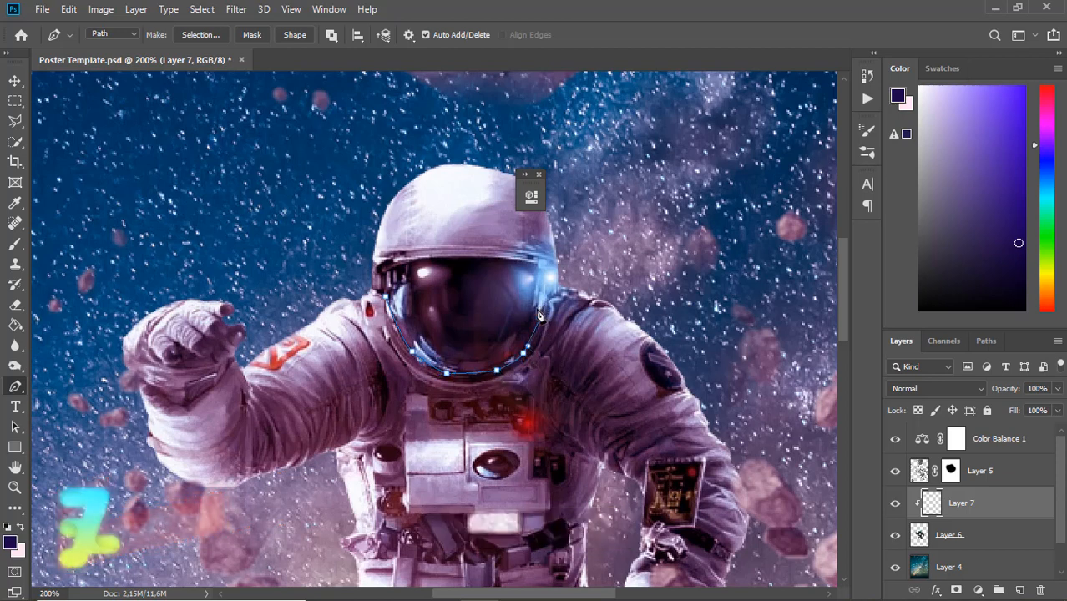
pyautogui.click(539, 306)
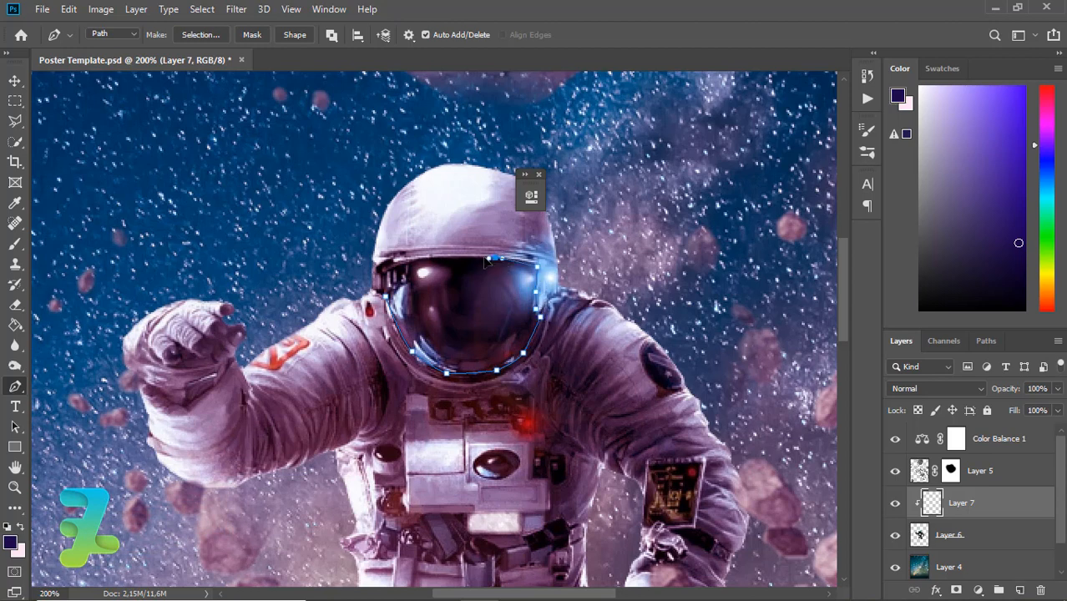
pyautogui.click(420, 259)
# Step: Convert the visor path into a new anti-aliased selection with a feather radius of 0 pixels
pyautogui.rightClick(421, 304)
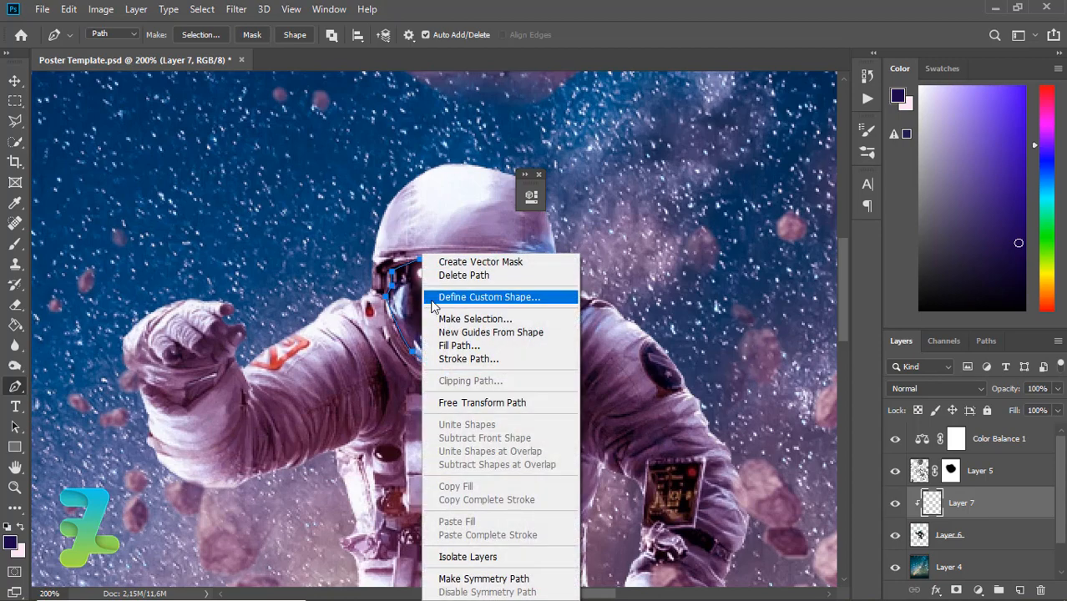
pyautogui.click(443, 318)
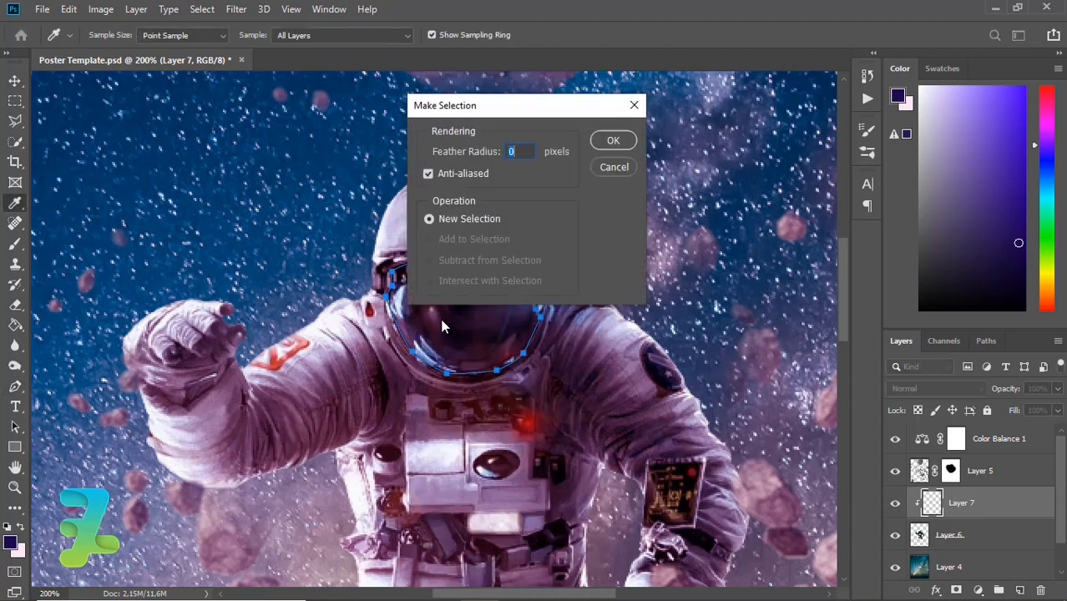
pyautogui.press('Return')
pyautogui.press('i')
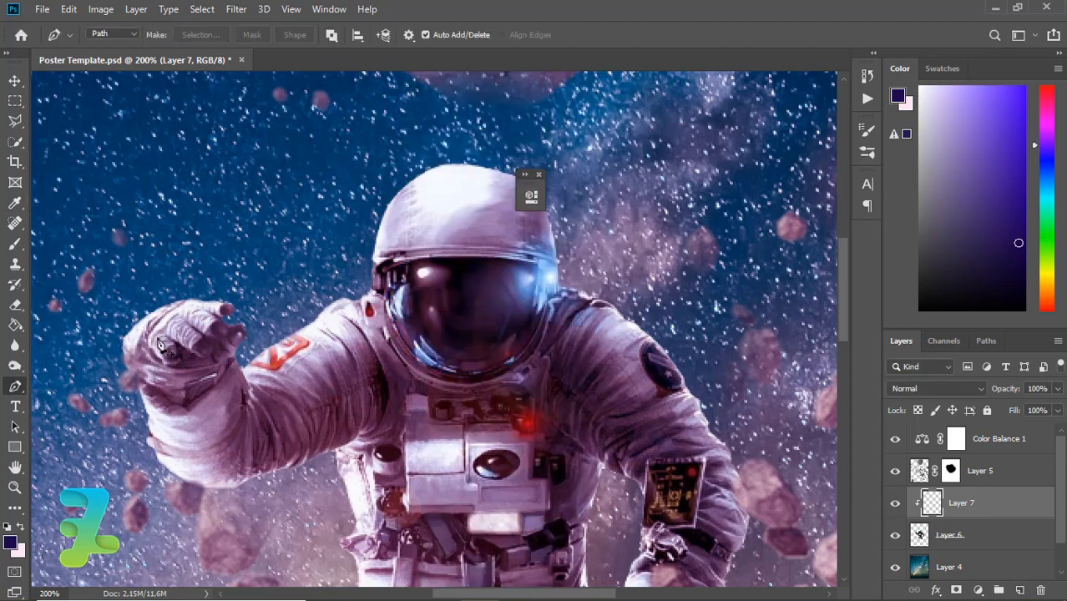
# Step: Fill the visor selection on Layer 7 with bright yellow fcff00
pyautogui.click(10, 543)
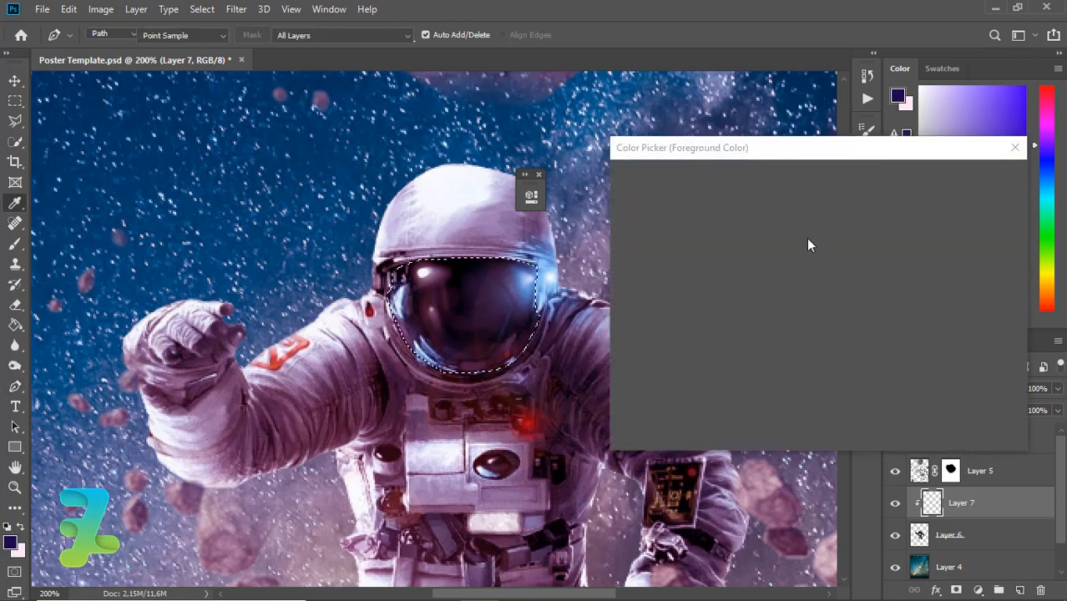
pyautogui.click(836, 349)
pyautogui.moveTo(836, 351); pyautogui.dragTo(838, 154)
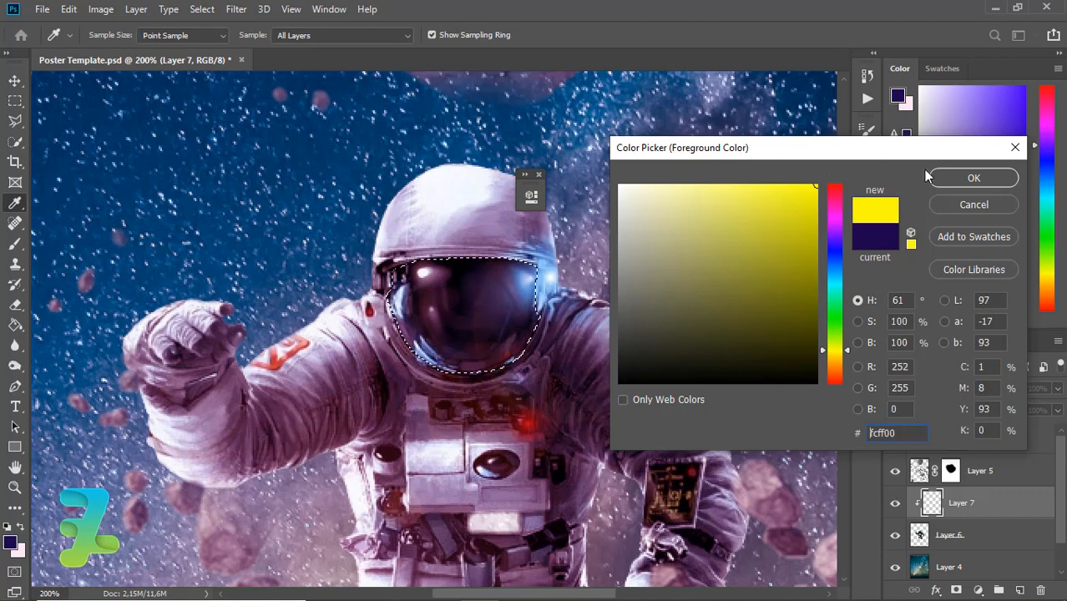
pyautogui.click(973, 178)
pyautogui.click(13, 325)
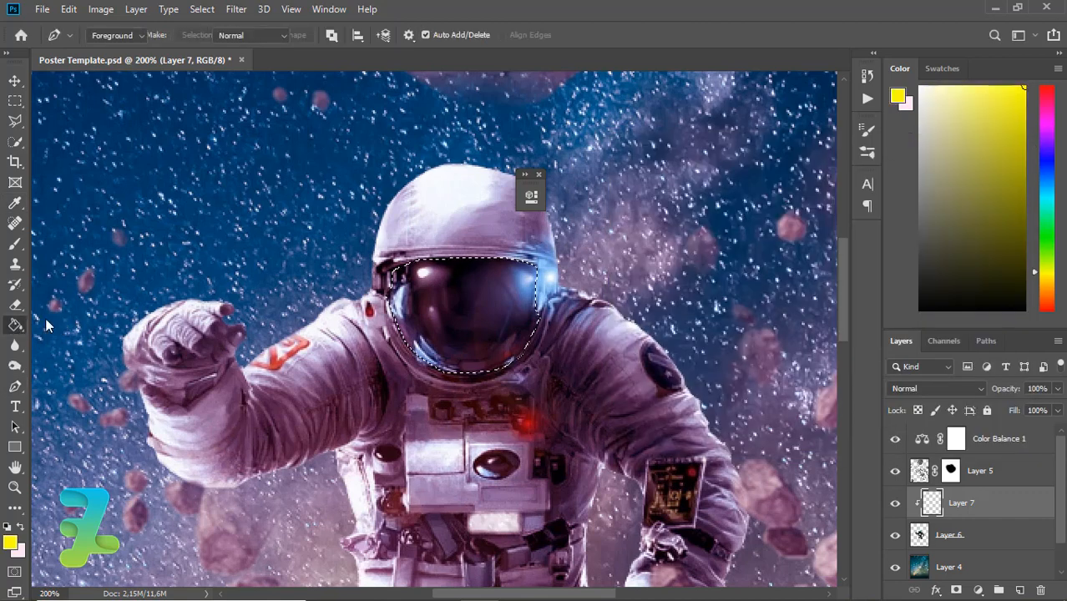
pyautogui.click(531, 355)
# Step: Refill the visor selection with pale yellow feffcb and deselect it
pyautogui.click(10, 543)
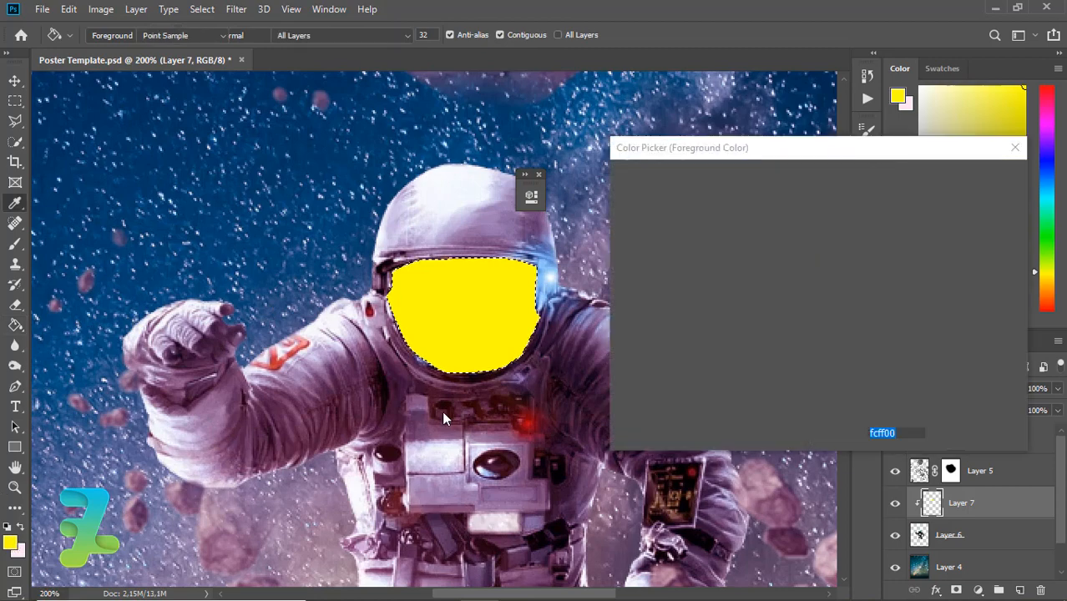
pyautogui.moveTo(768, 198); pyautogui.dragTo(670, 181)
pyautogui.click(973, 178)
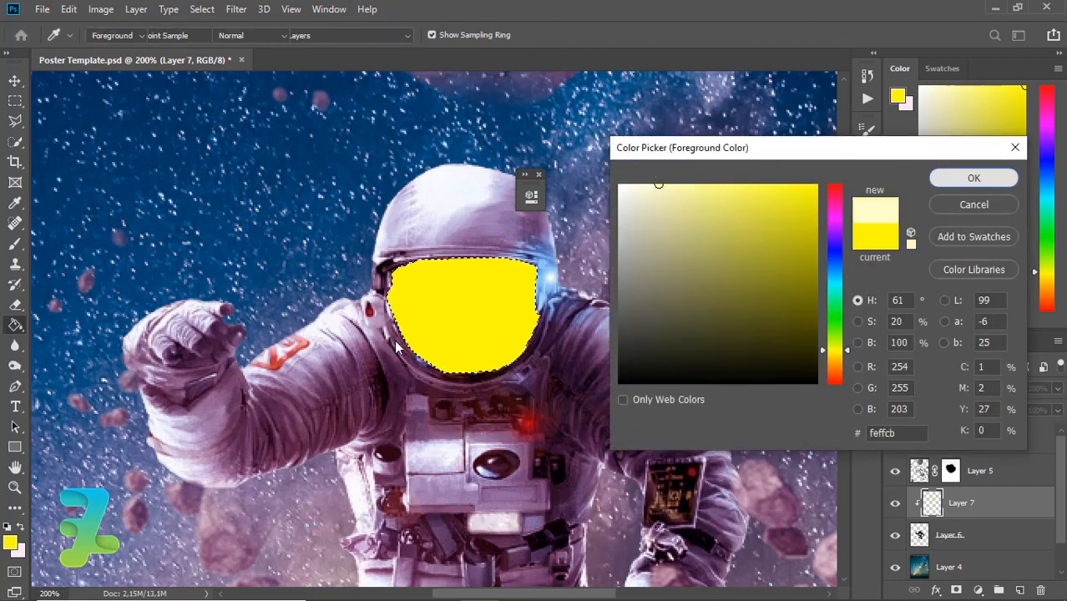
pyautogui.click(480, 327)
pyautogui.hotkey('ctrl', 'd')
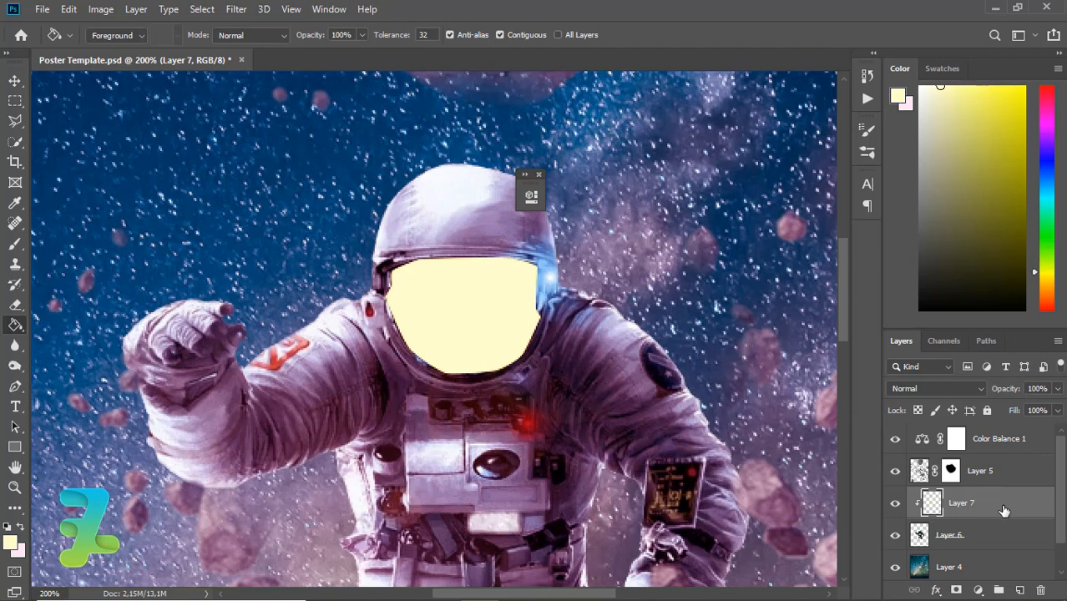
# Step: Add an Outer Glow effect to Layer 7 and set its size to 35 px
pyautogui.press('h')
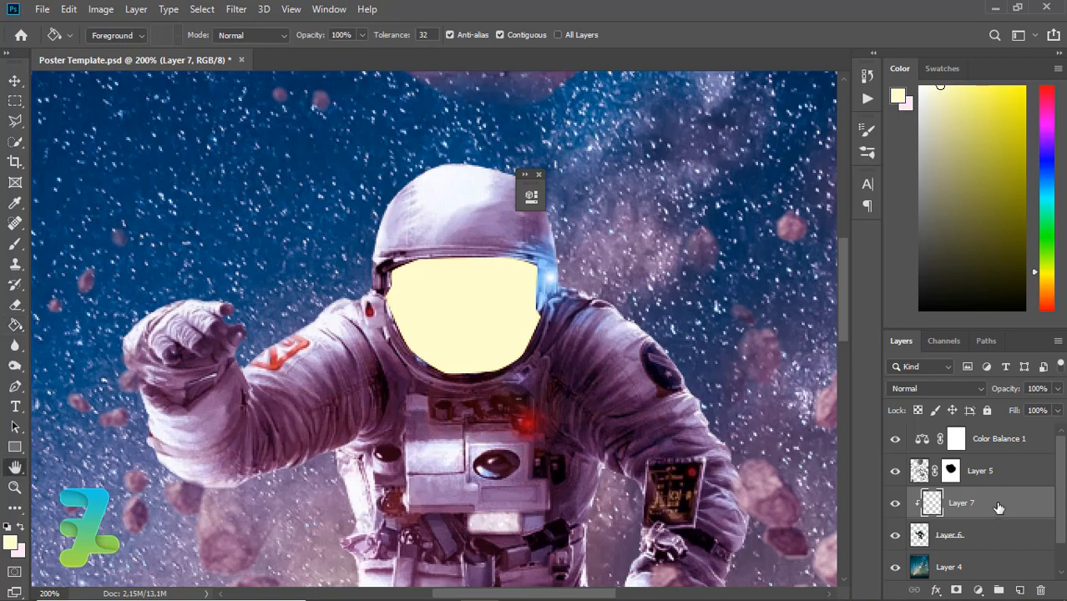
pyautogui.doubleClick(999, 507)
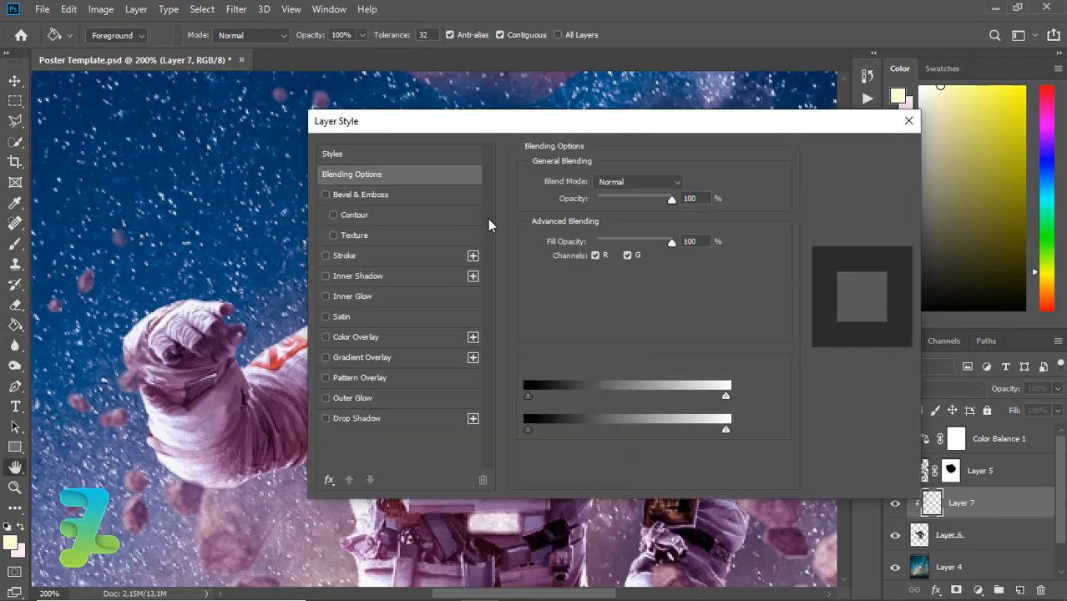
pyautogui.moveTo(631, 130); pyautogui.dragTo(966, 115)
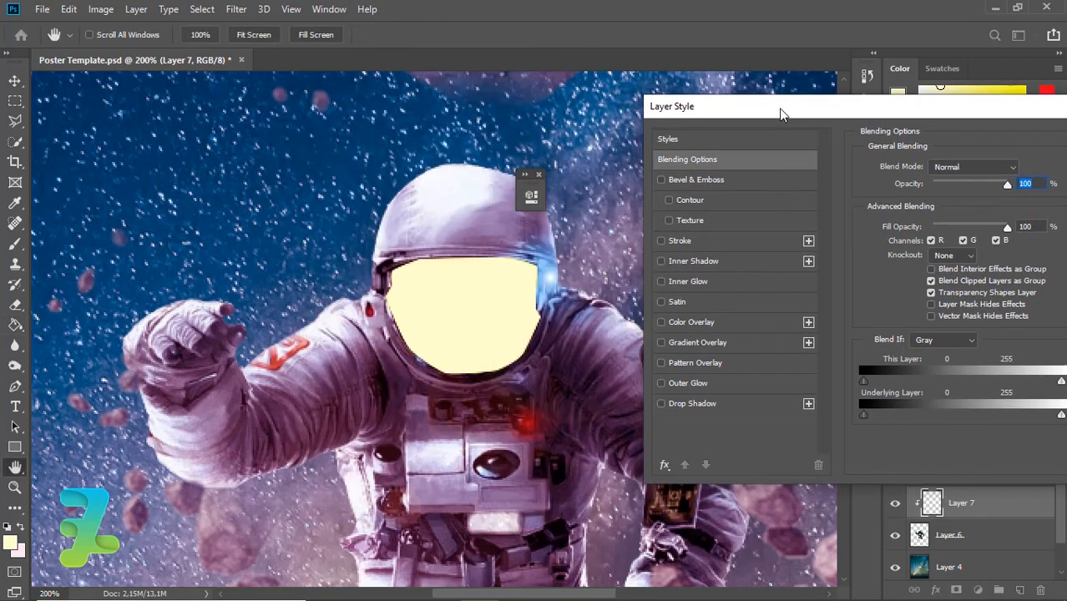
pyautogui.click(688, 382)
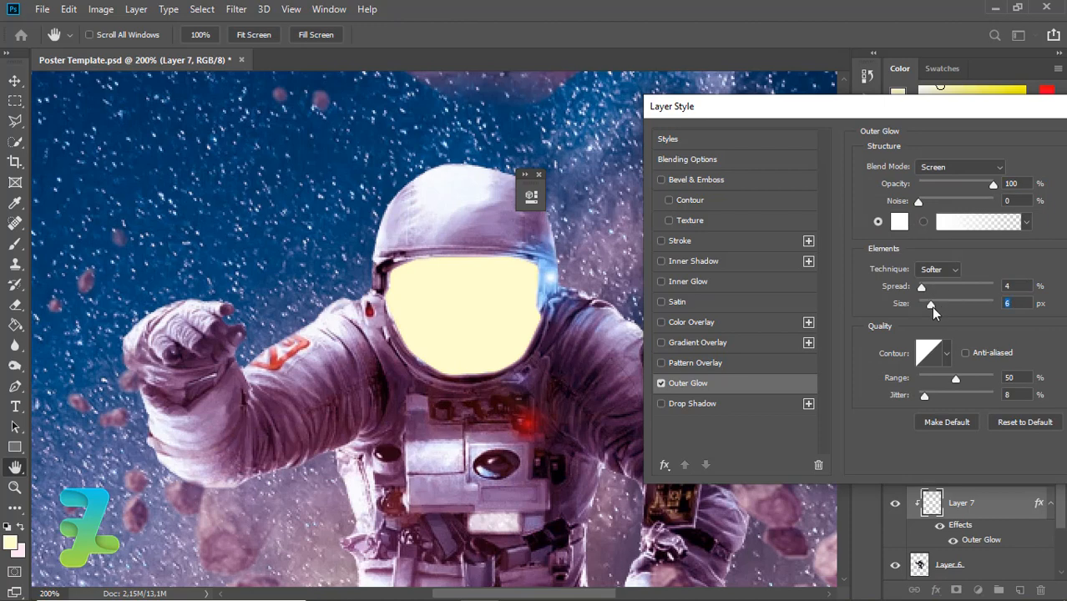
pyautogui.moveTo(931, 306)
pyautogui.mouseDown()
pyautogui.moveTo(921, 306)
pyautogui.moveTo(932, 305)
pyautogui.mouseUp()
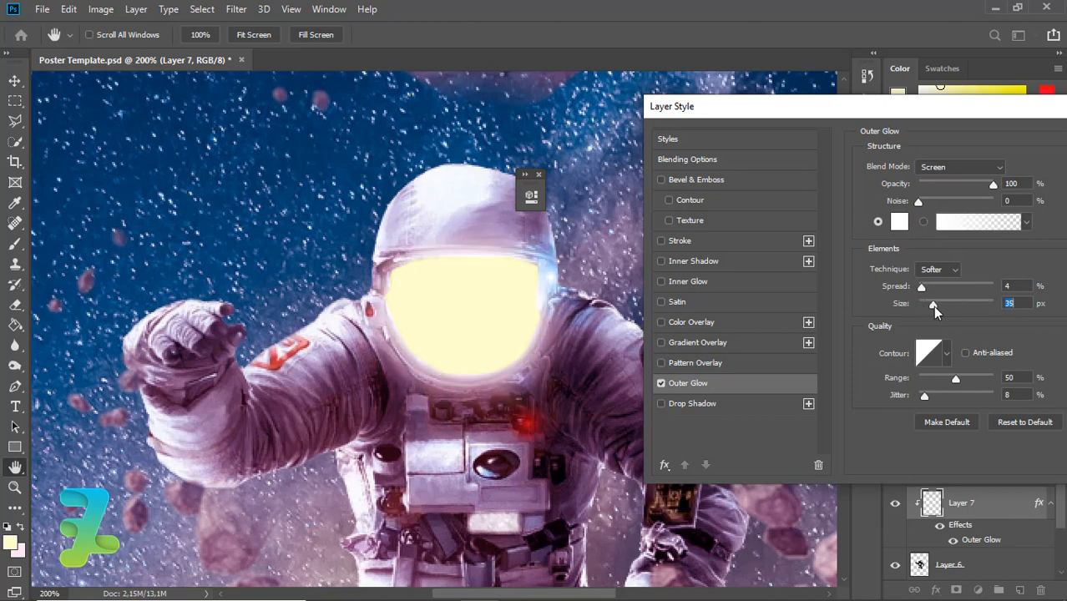
# Step: Try feffcf as the outer glow colour with a size of 27 px, and settle on yellow f8fb5c
pyautogui.click(898, 221)
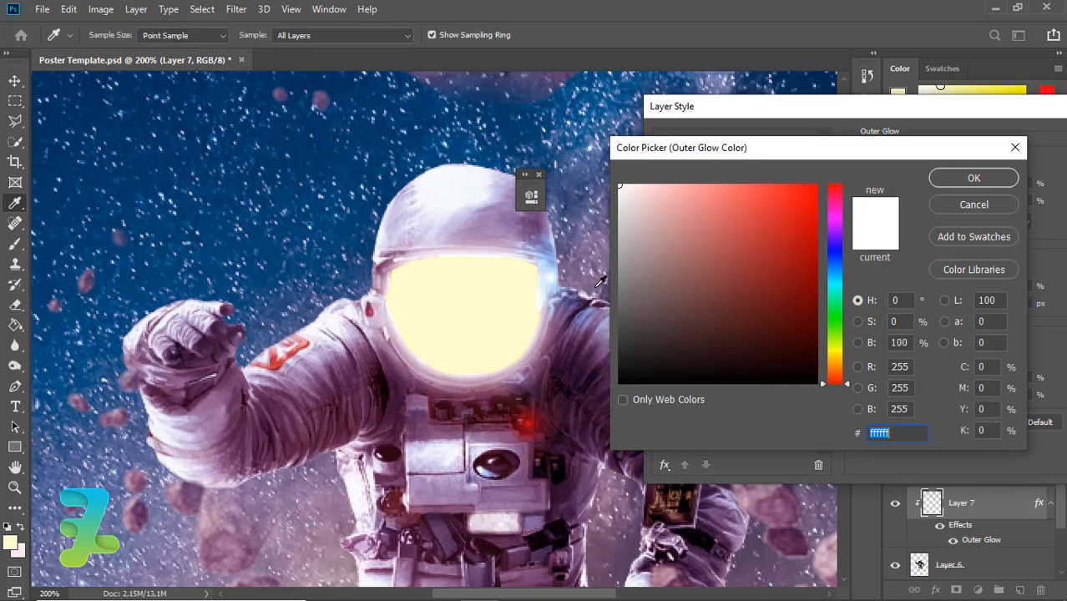
pyautogui.write('feffcf')
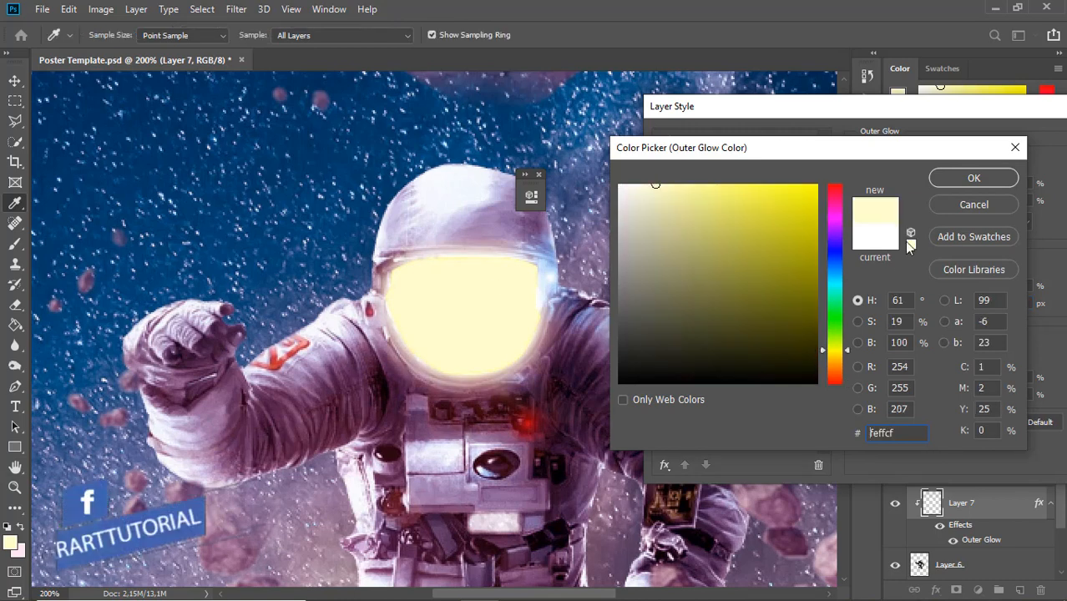
pyautogui.click(961, 178)
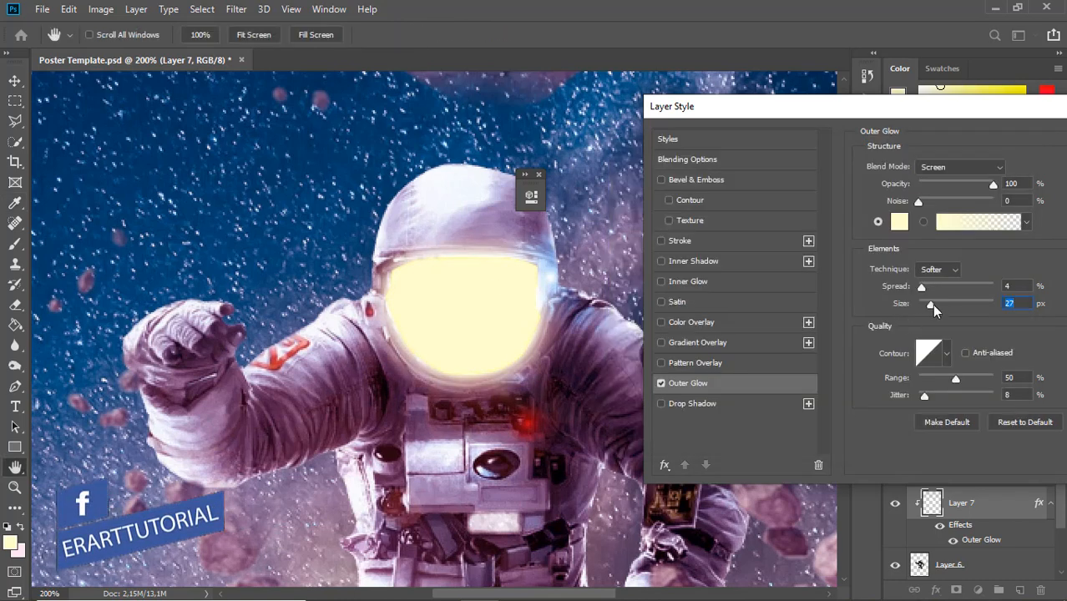
pyautogui.click(897, 221)
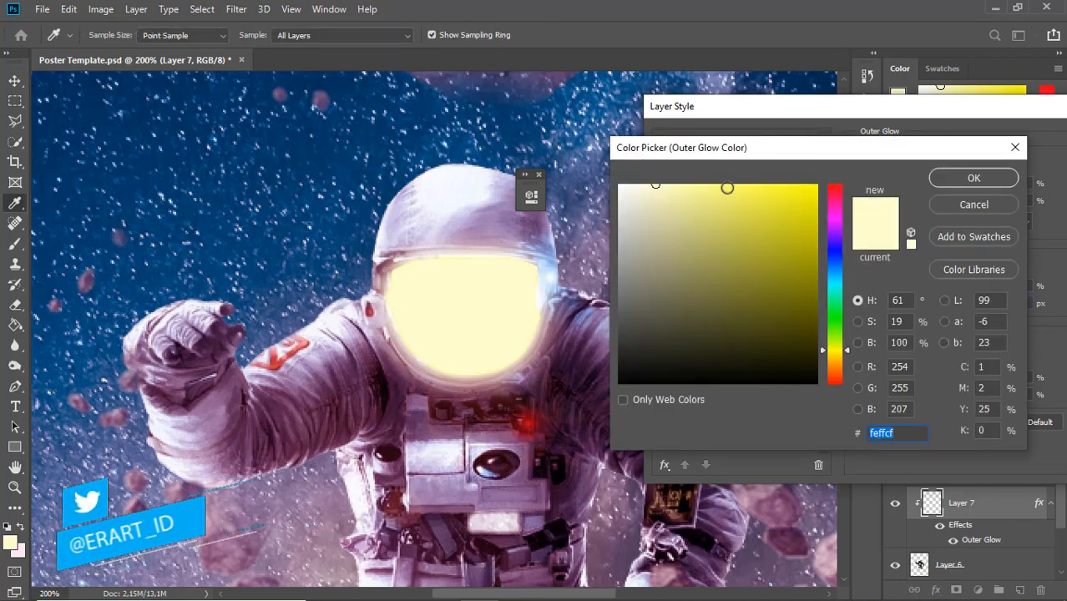
pyautogui.write('f8fb5c')
pyautogui.click(968, 175)
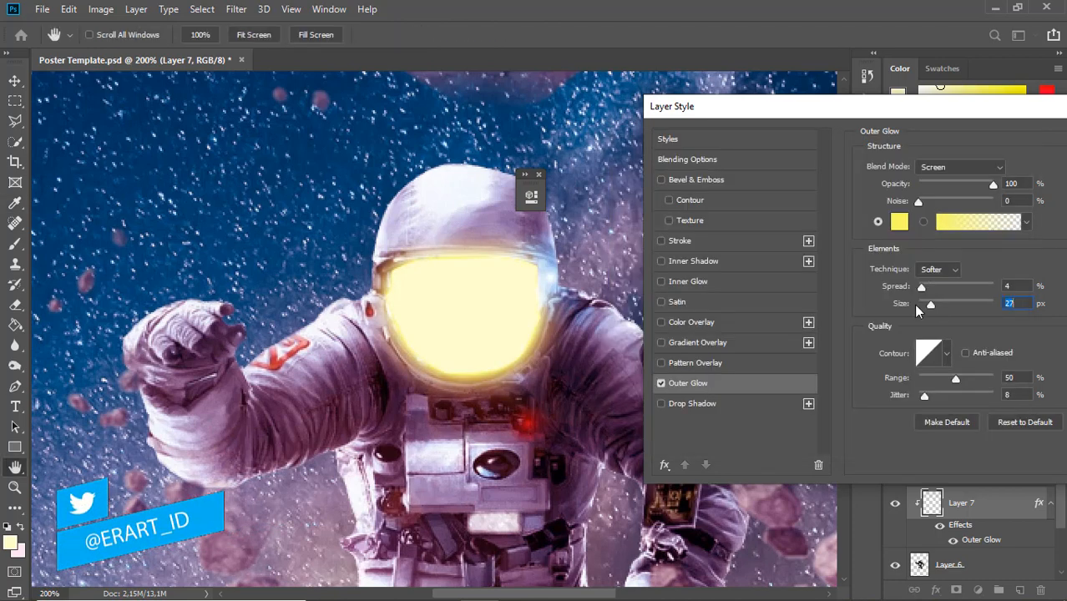
# Step: Enlarge the outer glow to a size of 125 px with 15% spread and 0% noise, and apply the layer style
pyautogui.moveTo(934, 304); pyautogui.dragTo(960, 305)
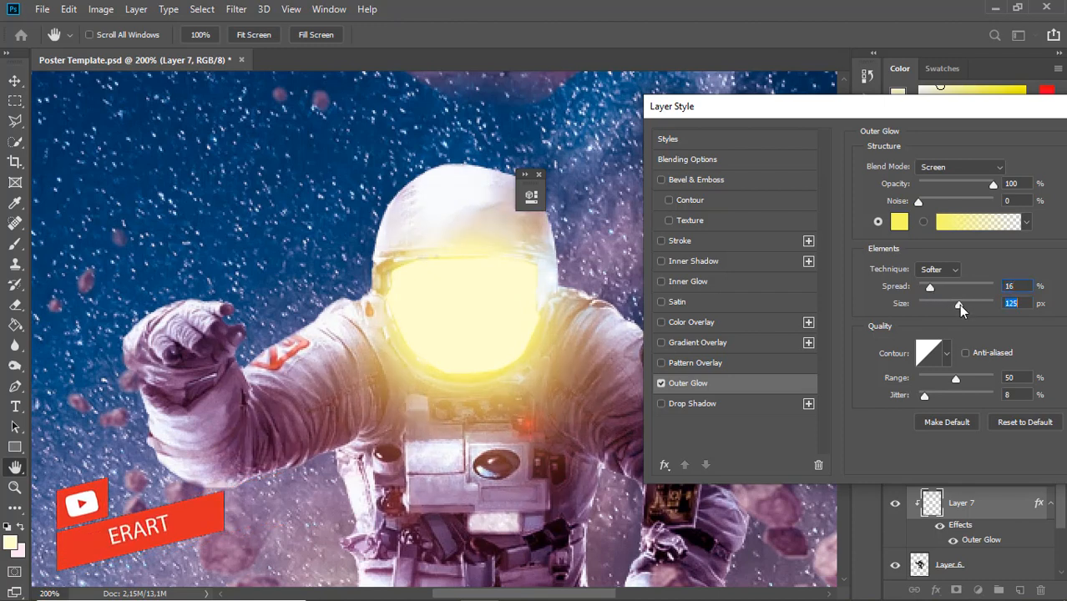
pyautogui.moveTo(926, 287); pyautogui.dragTo(930, 287)
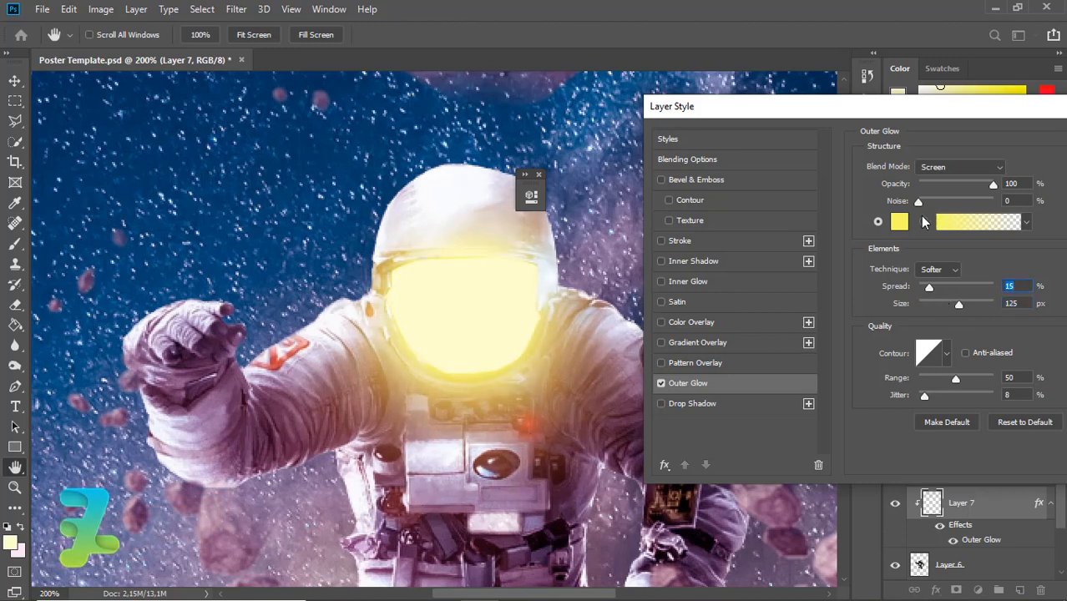
pyautogui.moveTo(918, 201); pyautogui.dragTo(938, 206)
pyautogui.hotkey('ctrl', '-')
pyautogui.hotkey('ctrl', '-')
pyautogui.hotkey('ctrl', '-')
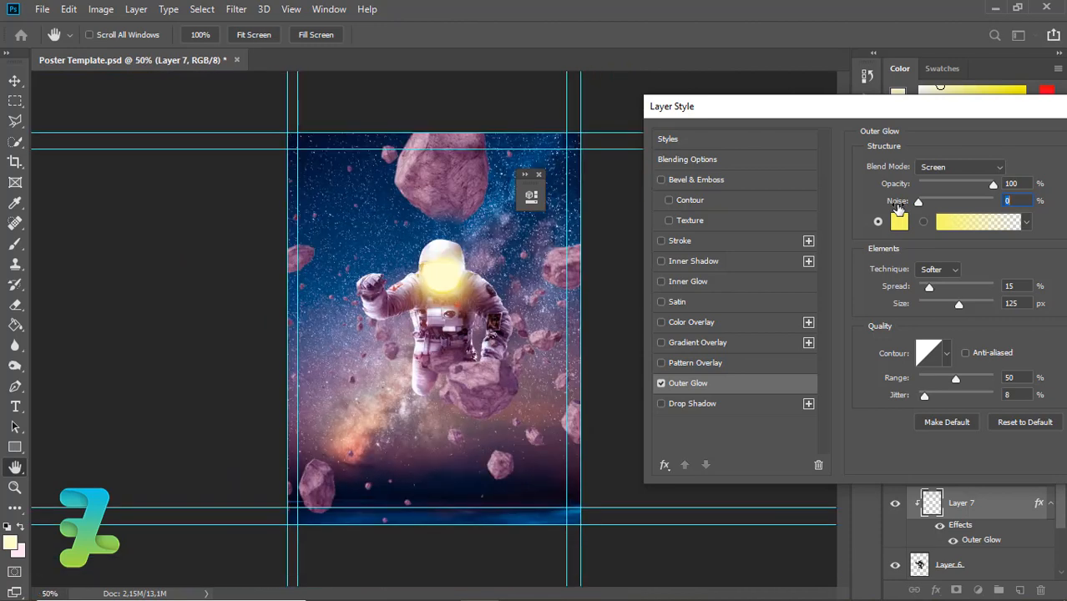
pyautogui.hotkey('ctrl', '+')
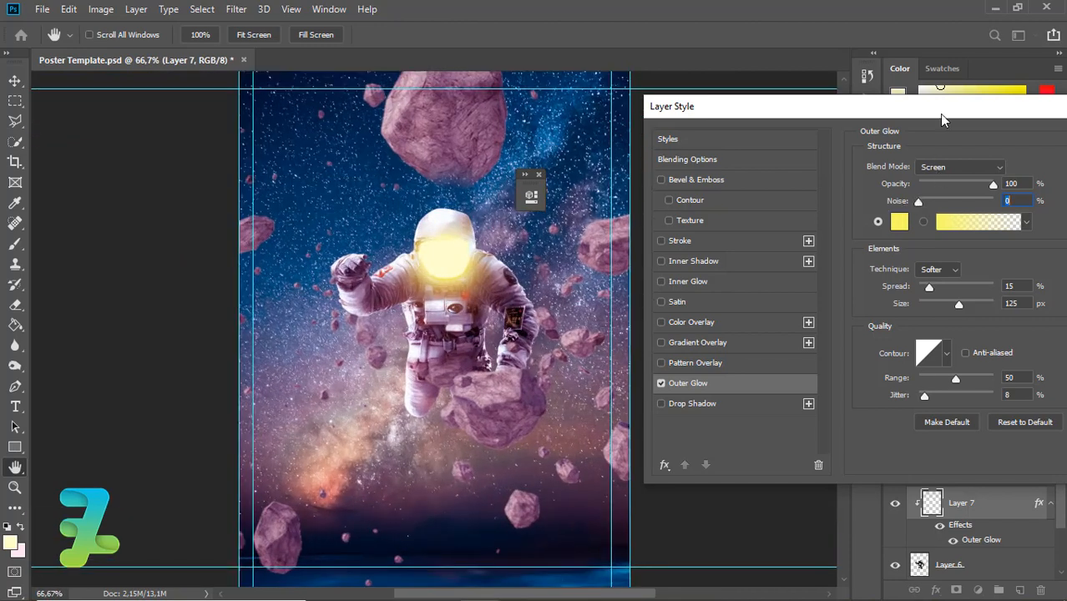
pyautogui.moveTo(942, 120); pyautogui.dragTo(666, 117)
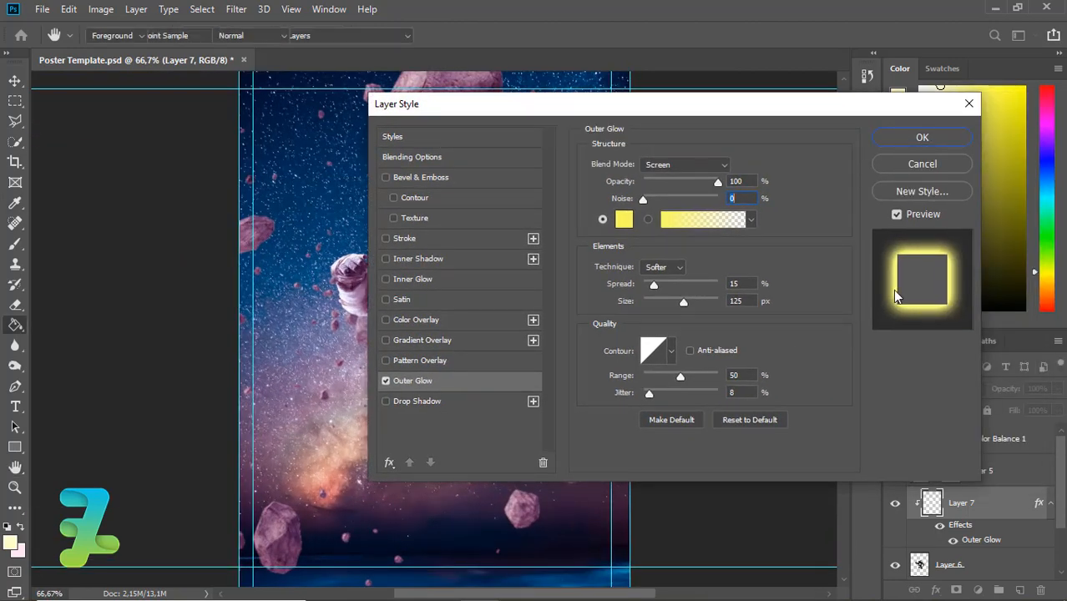
pyautogui.press('Return')
# Step: Create a new empty layer directly above the galaxy background on Layer 4, below the astronaut
pyautogui.scroll(-2, 1063, 501)
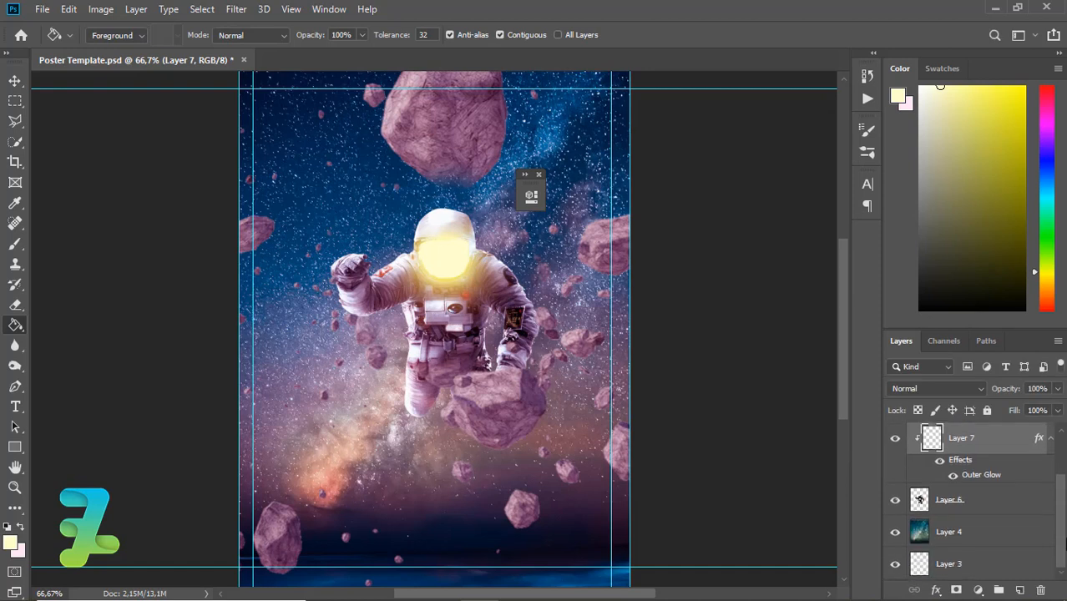
pyautogui.click(991, 532)
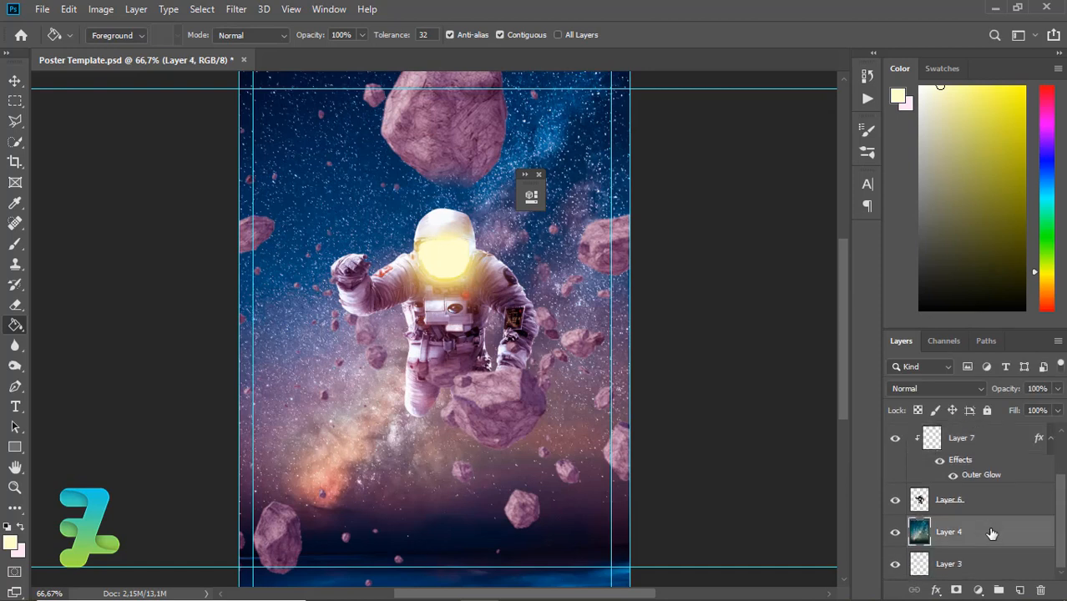
pyautogui.hotkey('ctrl', 'shift', 'alt', 'n')
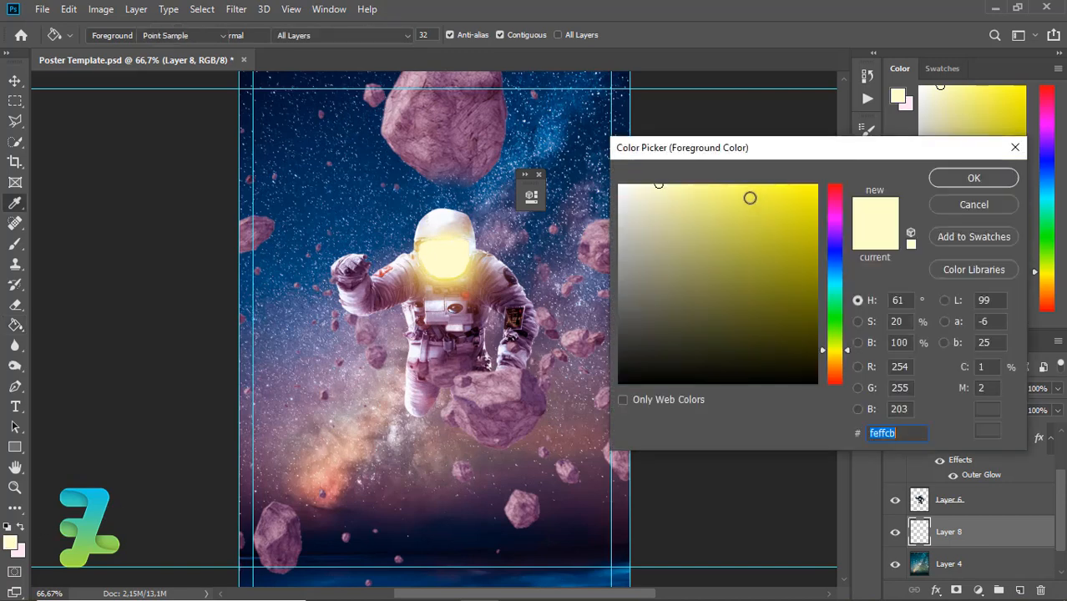
# Step: Set the foreground colour to yellow fcfe56 and paint a large soft glow behind the astronaut on Layer 8 with a 500 px brush
pyautogui.moveTo(743, 189); pyautogui.dragTo(851, 182)
pyautogui.click(951, 179)
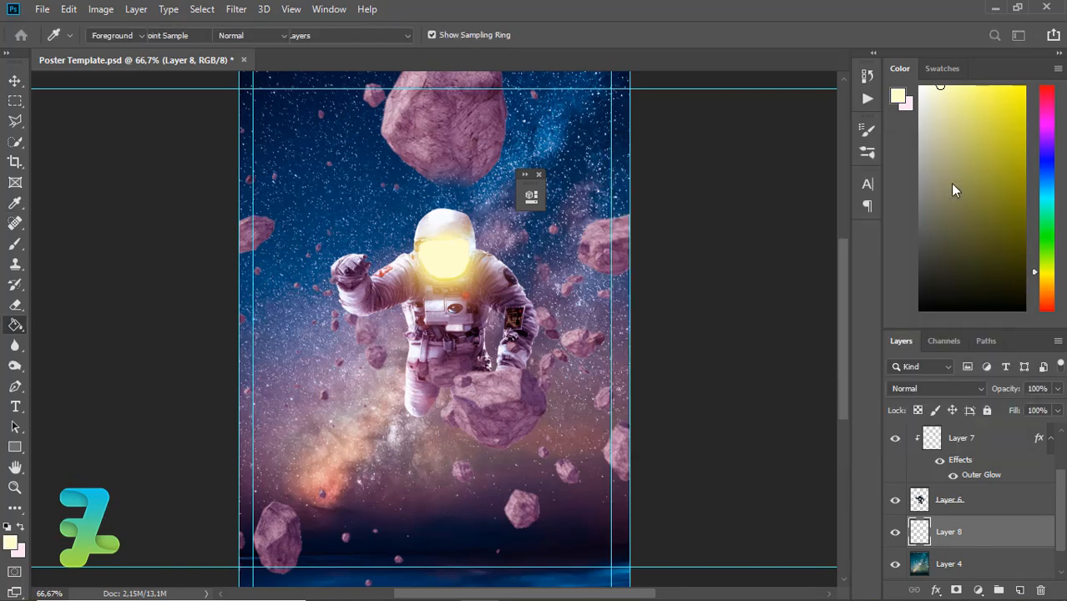
pyautogui.click(20, 244)
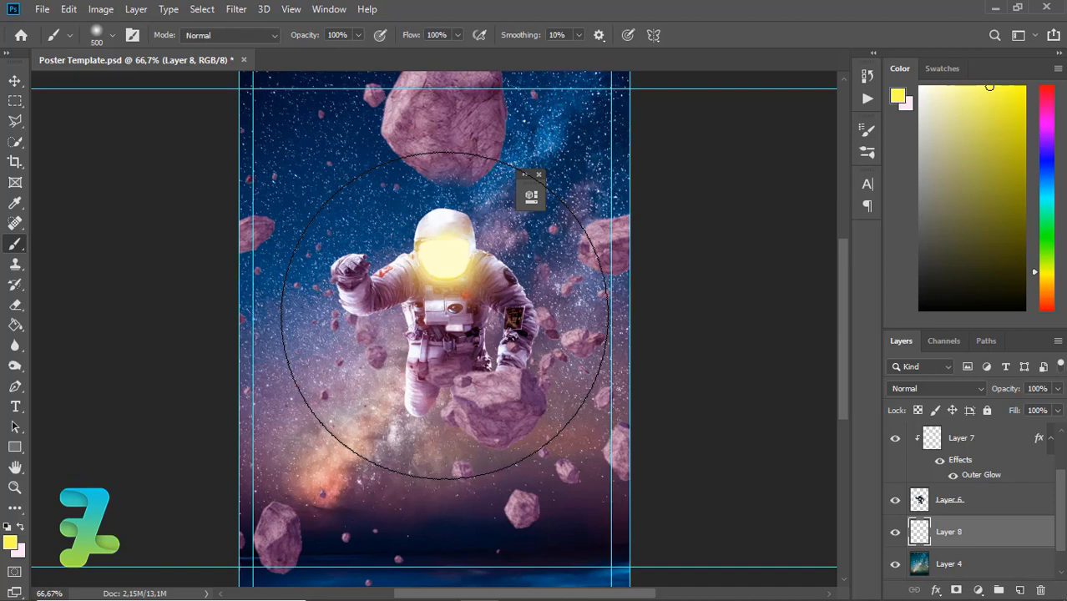
pyautogui.click(450, 330)
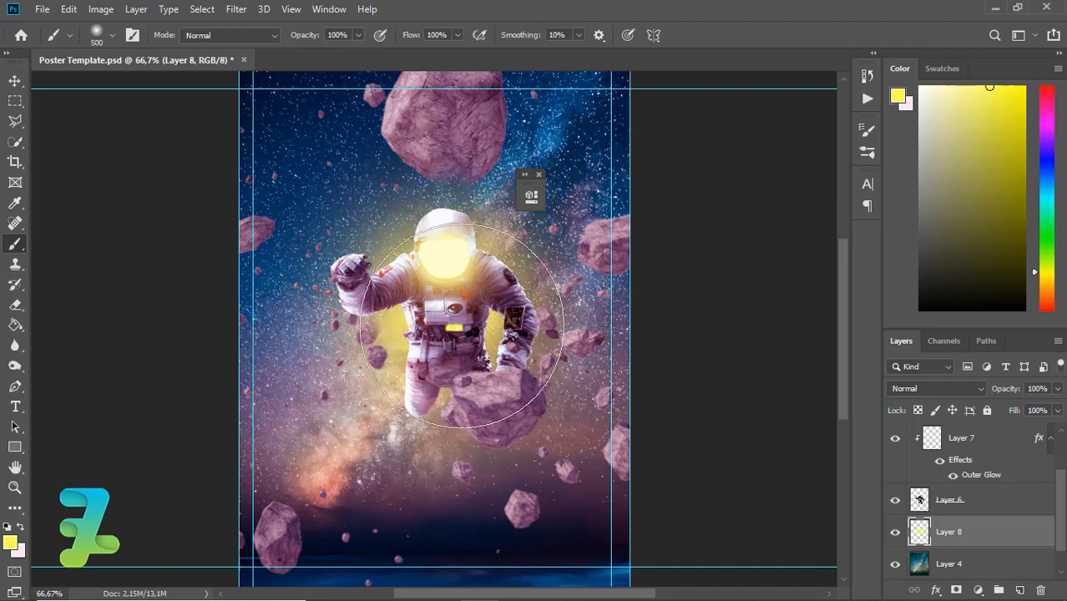
pyautogui.click(462, 326)
pyautogui.click(481, 363)
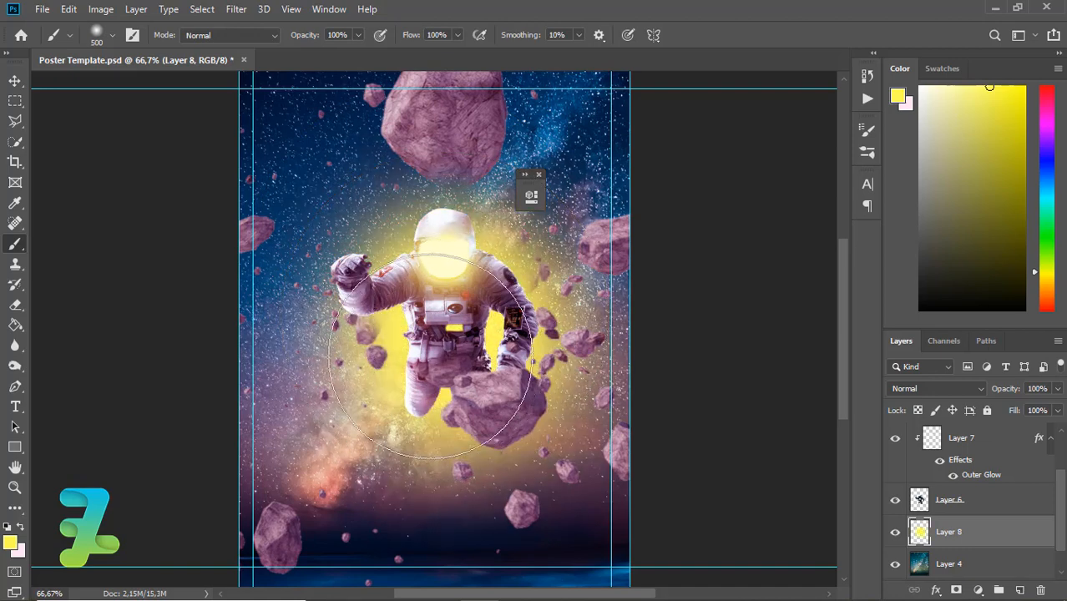
pyautogui.click(399, 372)
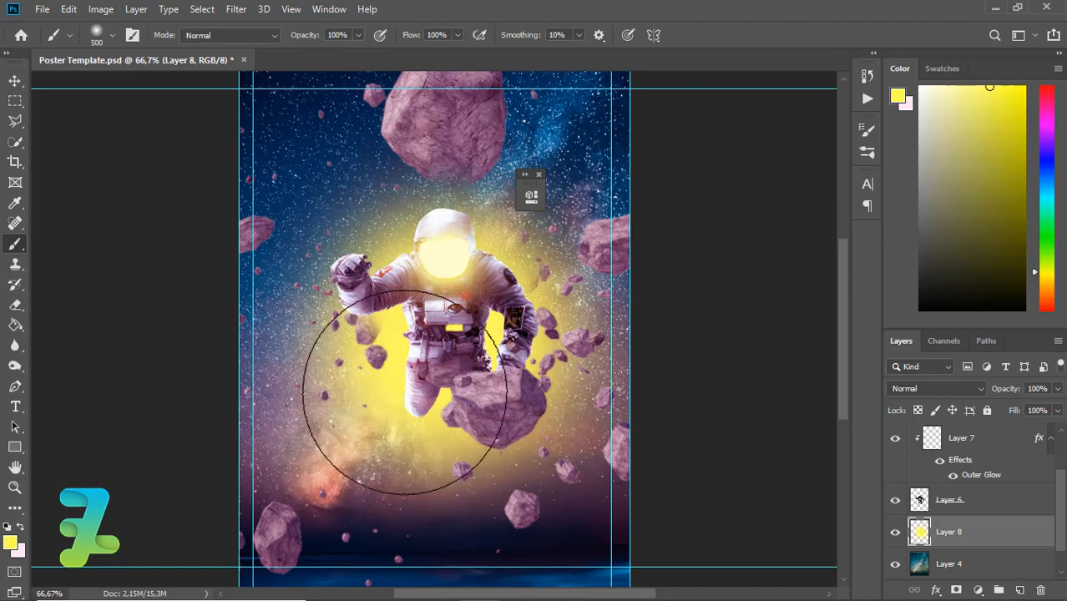
pyautogui.click(405, 392)
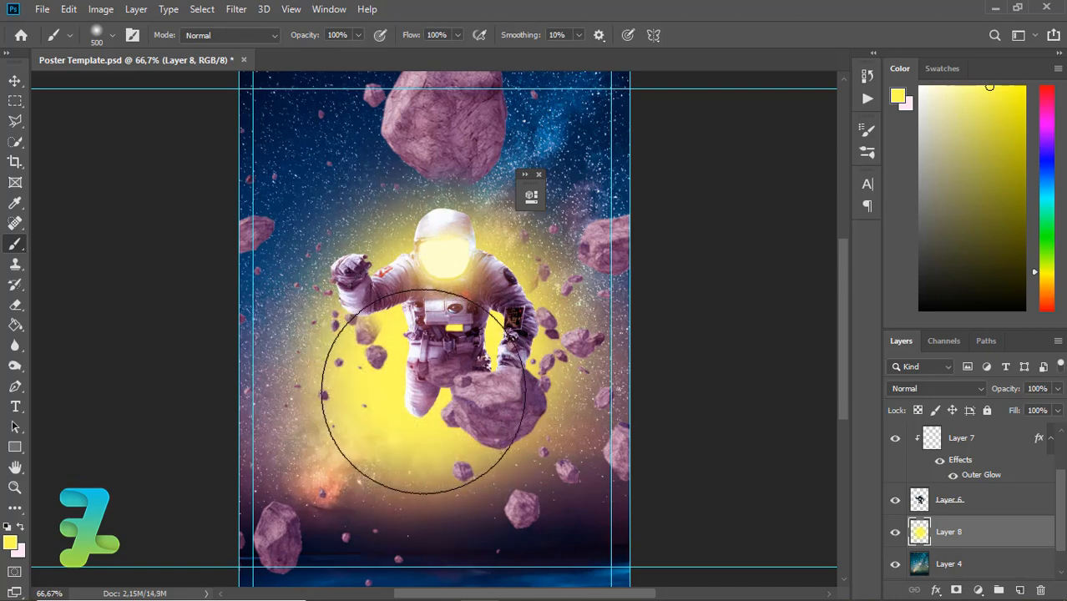
pyautogui.hotkey('ctrl', 'z')
pyautogui.click(425, 392)
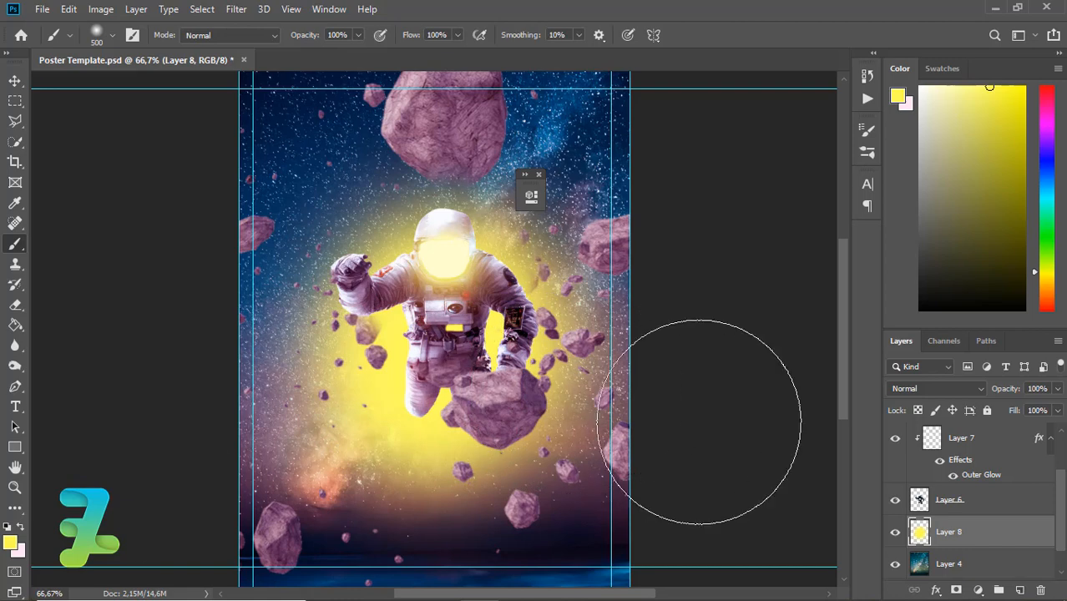
# Step: Create a new layer directly below the yellow glow and paint a wide pink fe56f0 halo around it with the 500 px soft brush
pyautogui.click(11, 541)
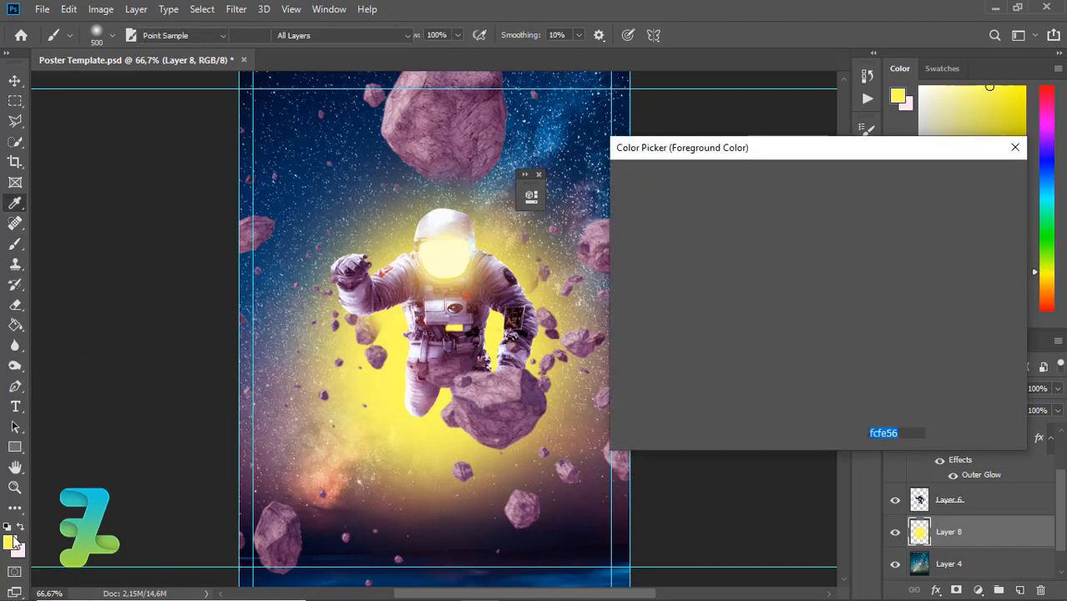
pyautogui.click(838, 215)
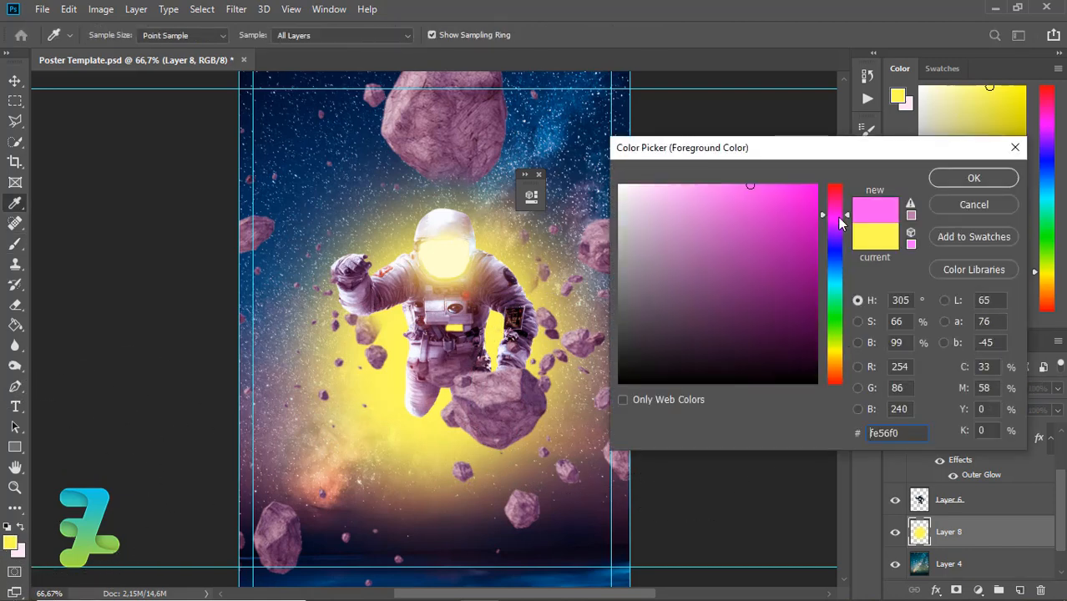
pyautogui.click(995, 172)
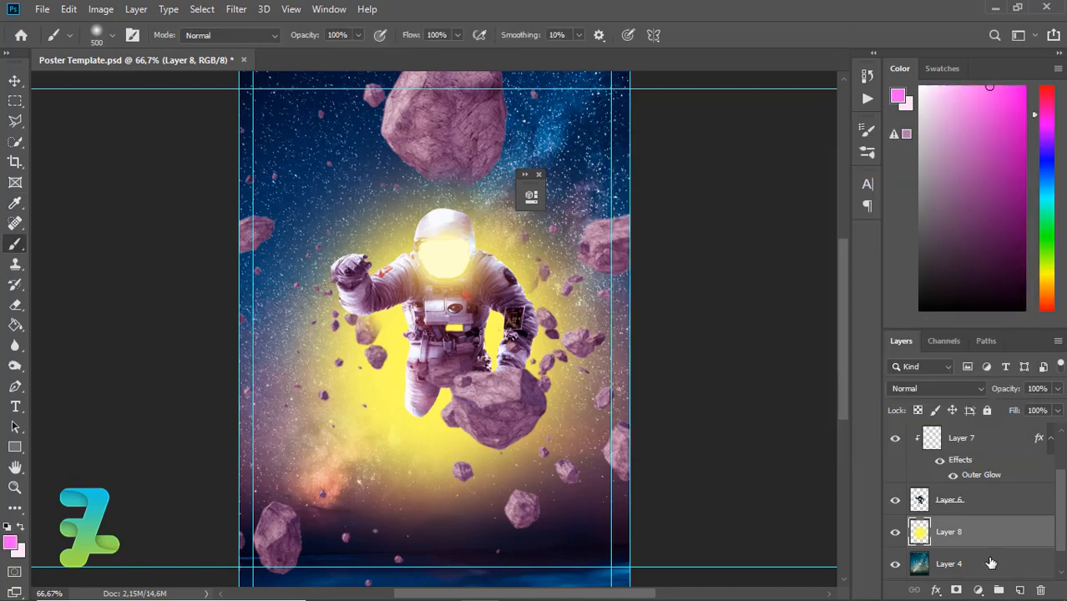
pyautogui.click(1020, 590)
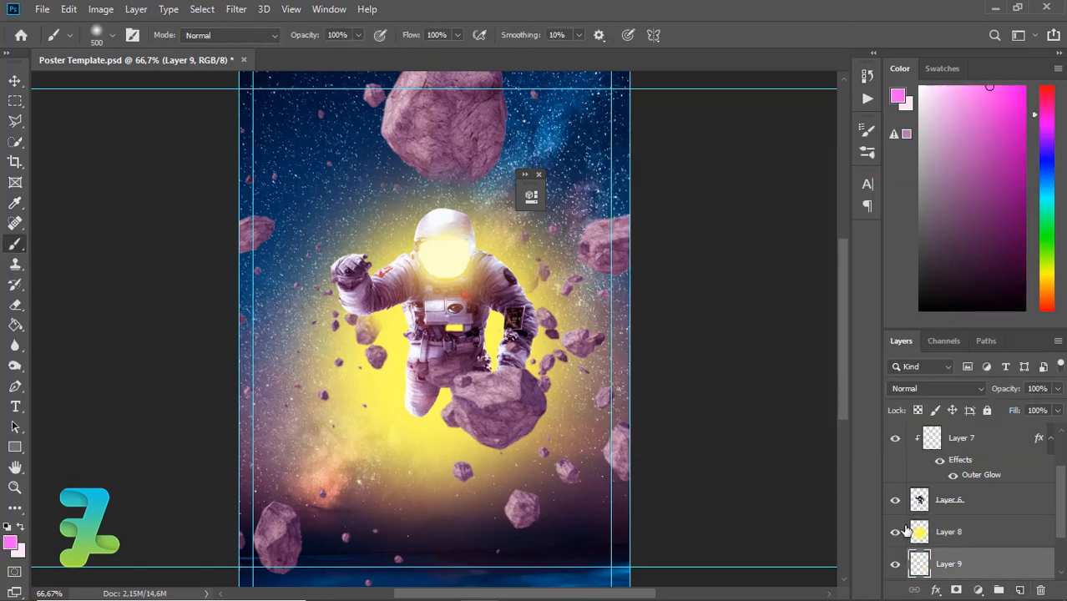
pyautogui.click(537, 413)
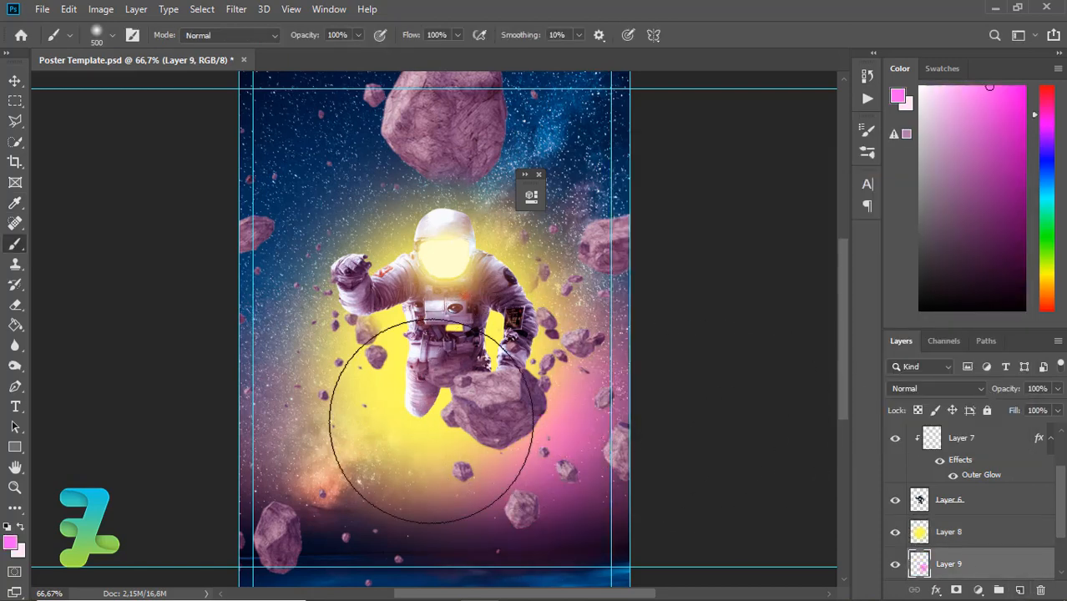
pyautogui.moveTo(430, 421)
pyautogui.mouseDown()
pyautogui.moveTo(355, 428)
pyautogui.moveTo(333, 405)
pyautogui.moveTo(321, 335)
pyautogui.moveTo(352, 313)
pyautogui.moveTo(518, 307)
pyautogui.moveTo(457, 288)
pyautogui.moveTo(374, 382)
pyautogui.mouseUp()
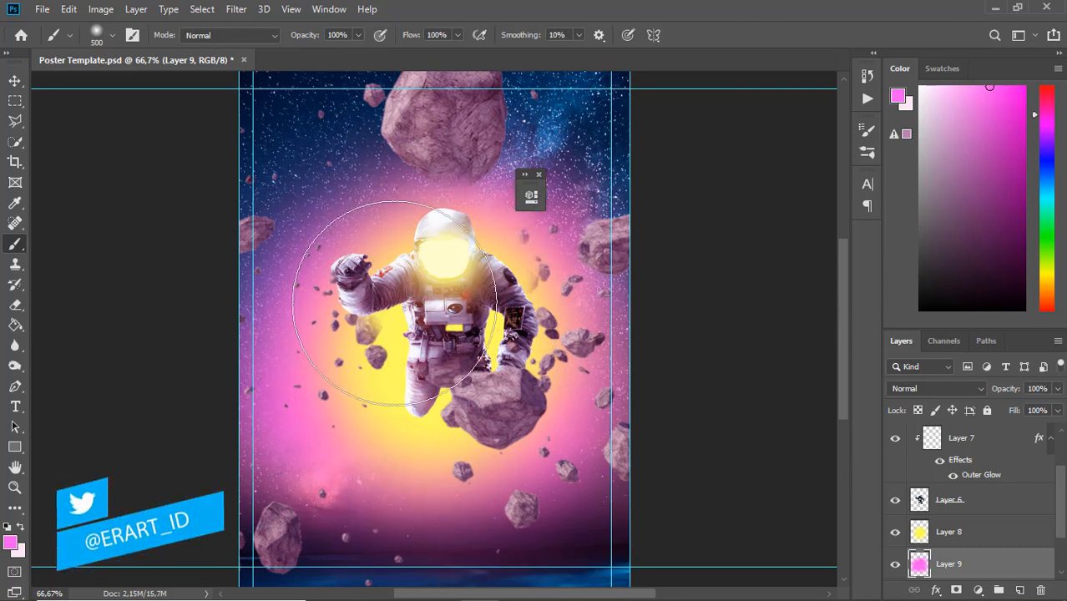
# Step: Create a new empty layer directly above the galaxy background on Layer 4, below the pink halo
pyautogui.hotkey('ctrl', '-')
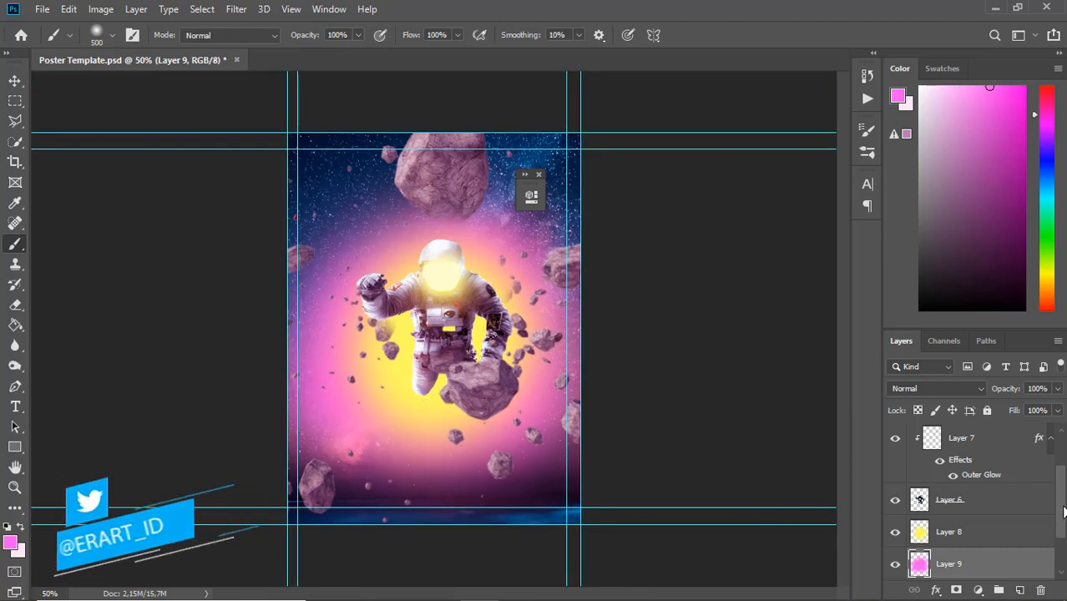
pyautogui.moveTo(1063, 511); pyautogui.dragTo(1063, 542)
pyautogui.click(960, 532)
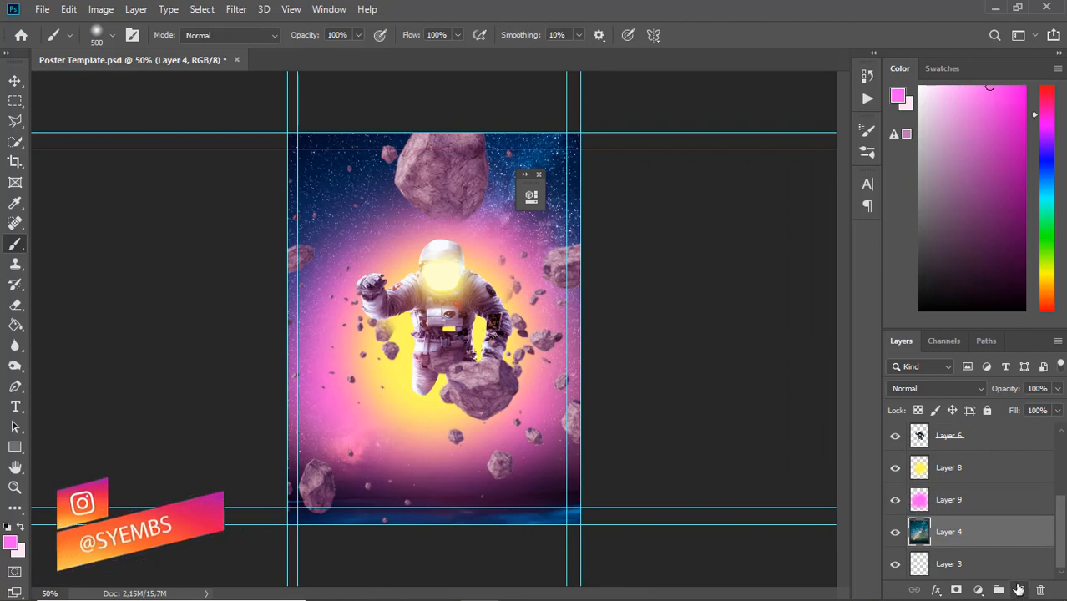
pyautogui.click(1018, 589)
# Step: Set the foreground colour to purple a11596 and paint it along the poster's lower edge and bottom corners on Layer 10
pyautogui.click(10, 542)
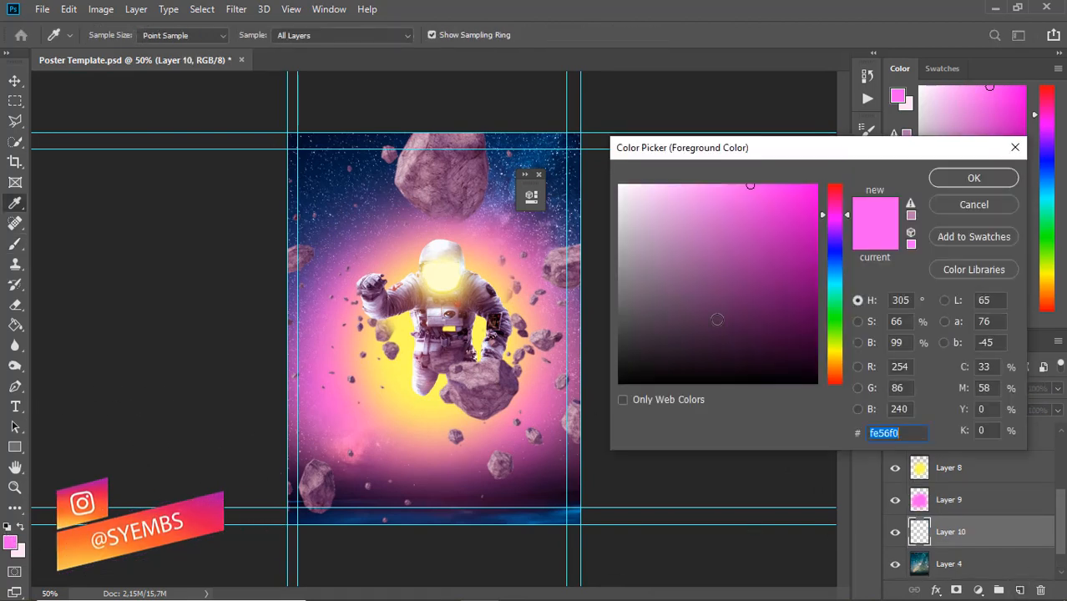
pyautogui.moveTo(716, 318)
pyautogui.mouseDown()
pyautogui.moveTo(650, 320)
pyautogui.moveTo(778, 278)
pyautogui.moveTo(791, 258)
pyautogui.mouseUp()
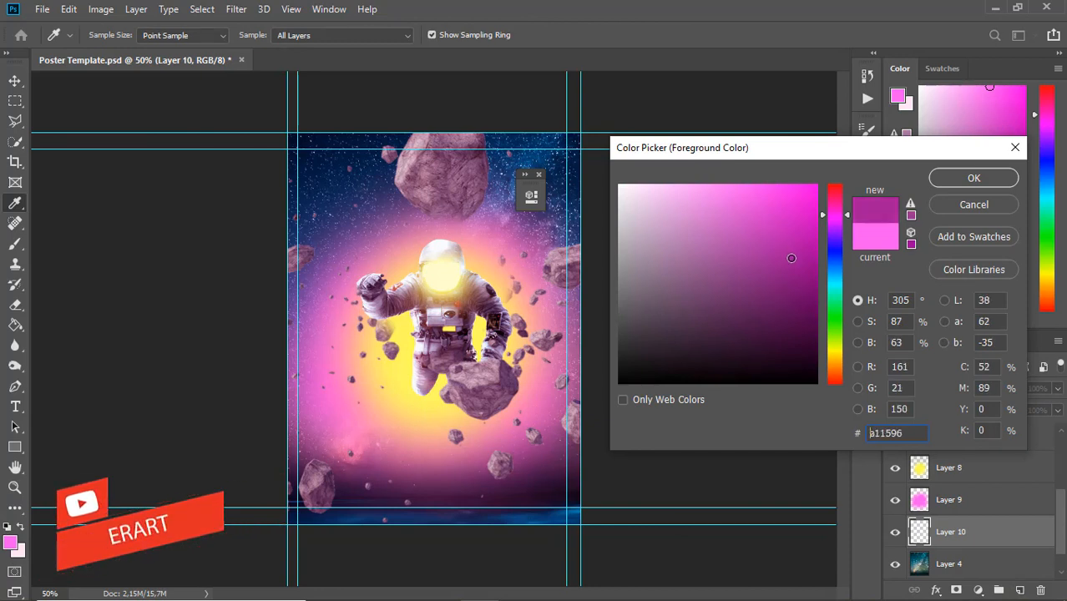
pyautogui.click(974, 181)
pyautogui.press('b')
pyautogui.moveTo(564, 505); pyautogui.dragTo(578, 475)
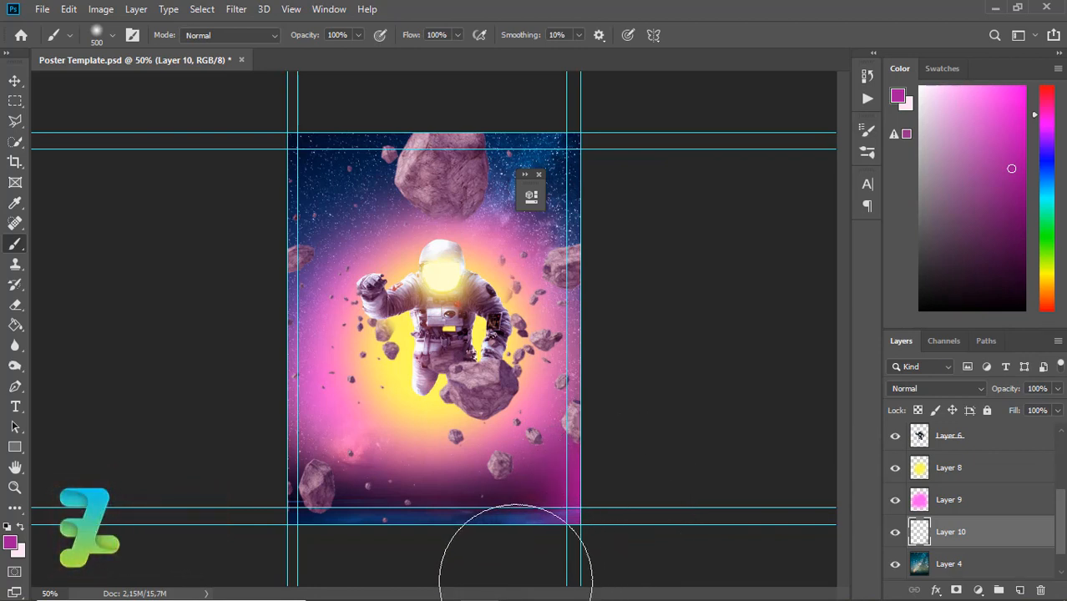
pyautogui.moveTo(307, 563); pyautogui.dragTo(249, 486)
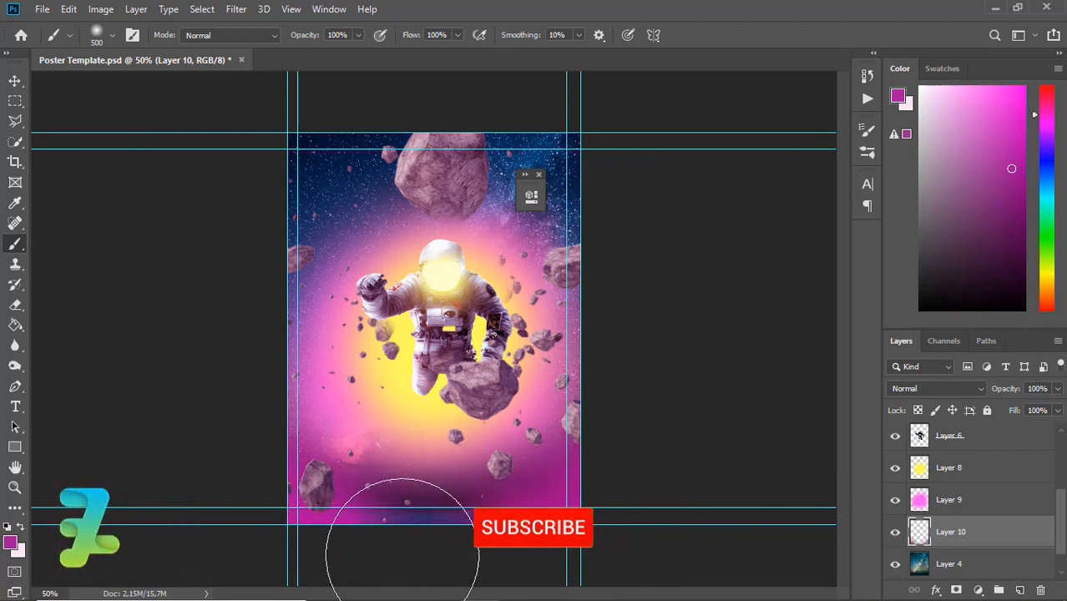
pyautogui.moveTo(402, 555); pyautogui.dragTo(517, 547)
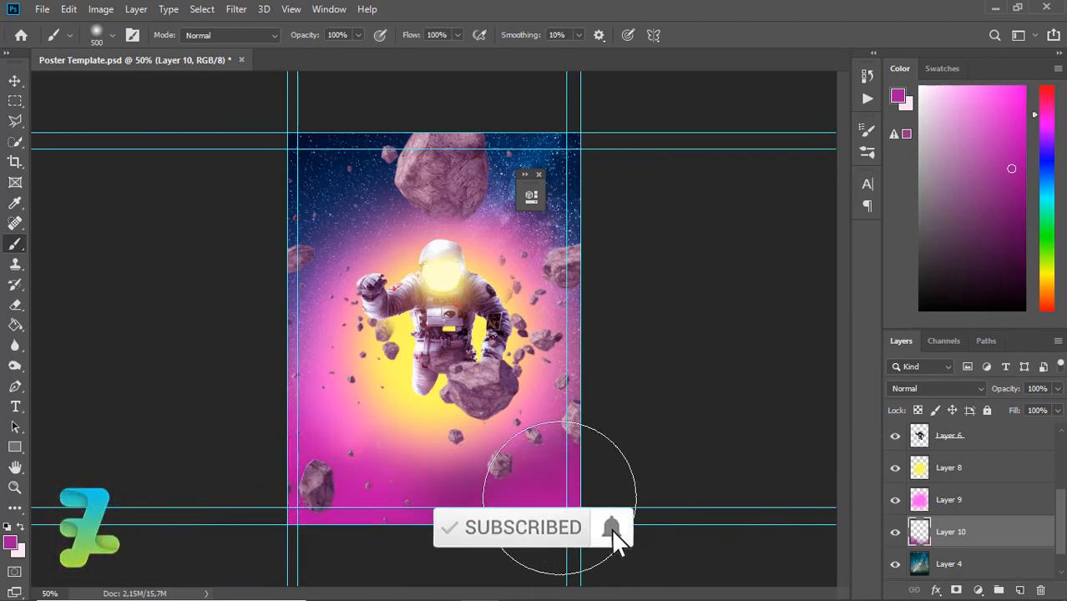
# Step: Paint darker purple 551450 over the poster's lower edge on Layer 10 and set that layer's blend mode to Linear Burn
pyautogui.click(11, 545)
pyautogui.moveTo(776, 301); pyautogui.dragTo(805, 286)
pyautogui.click(936, 182)
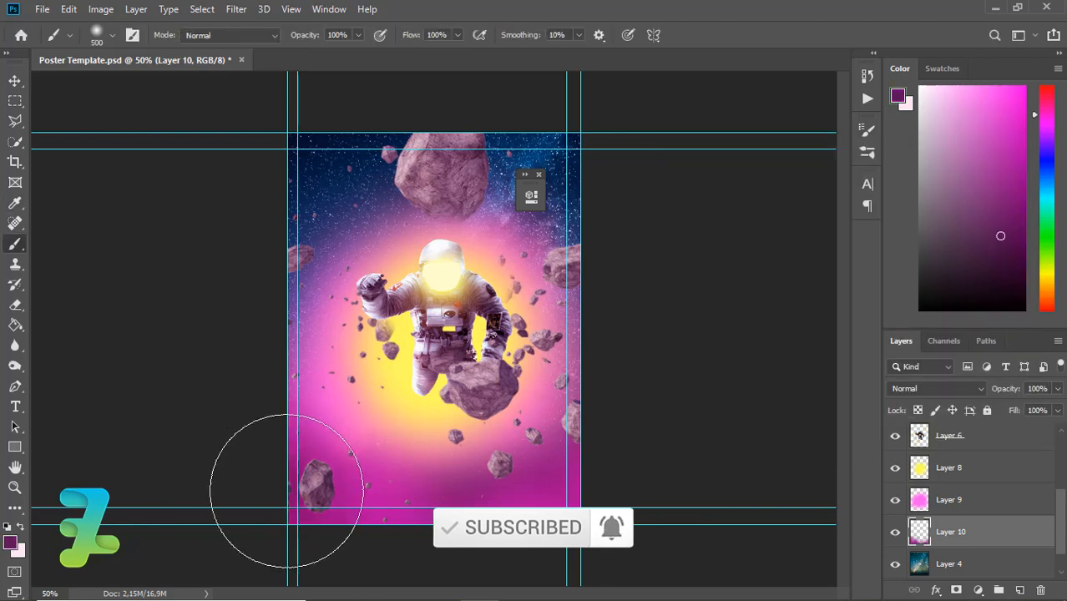
pyautogui.moveTo(635, 524)
pyautogui.mouseDown()
pyautogui.moveTo(399, 556)
pyautogui.moveTo(310, 525)
pyautogui.moveTo(275, 482)
pyautogui.moveTo(534, 502)
pyautogui.mouseUp()
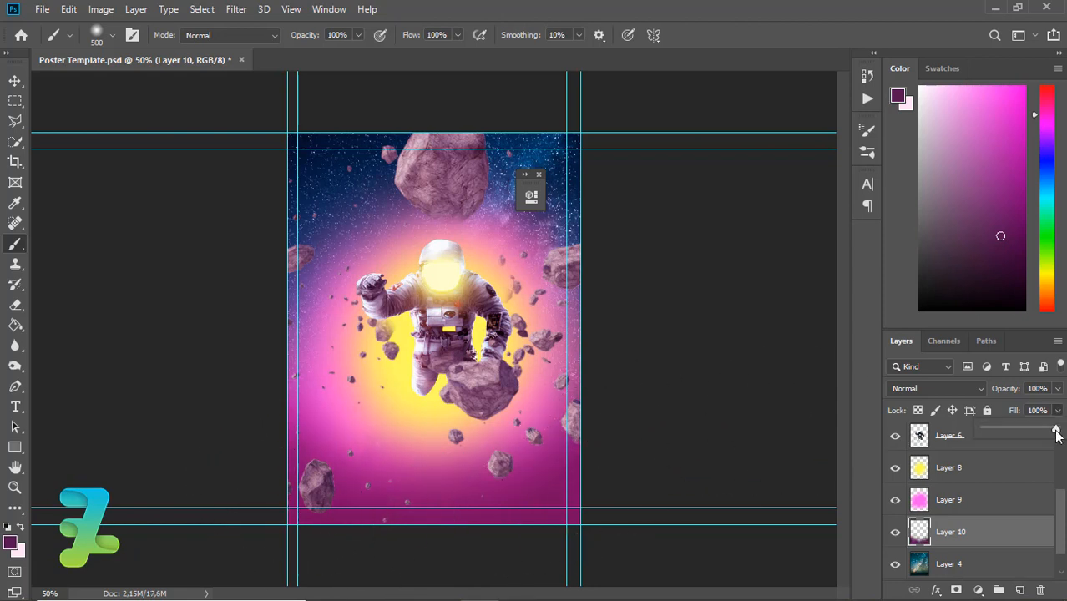
pyautogui.click(968, 390)
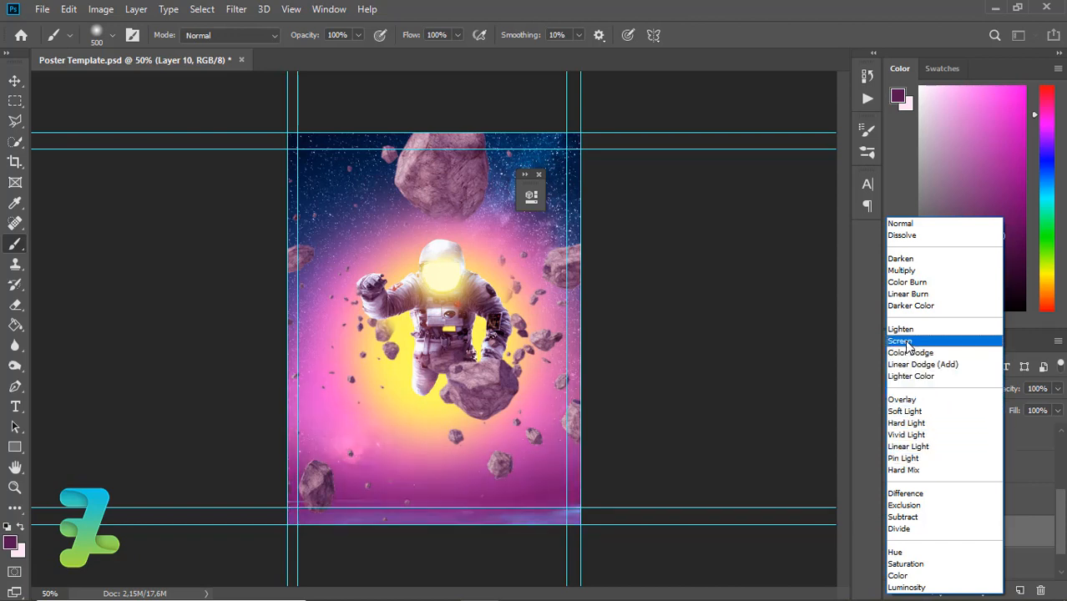
pyautogui.click(908, 295)
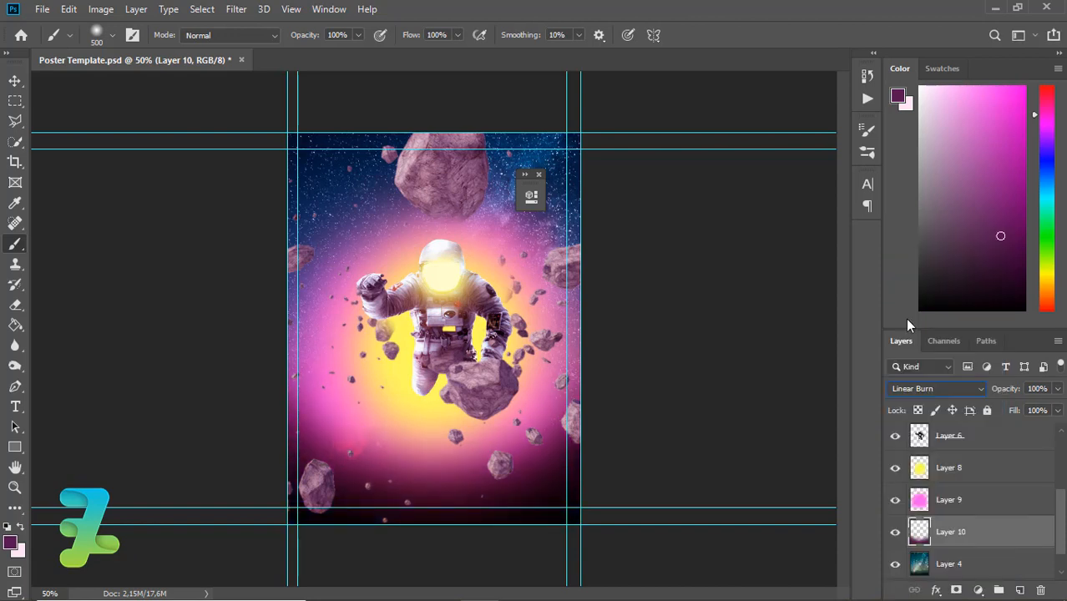
# Step: On Layer 8, sample the glow's yellow and extend the glow around the astronaut's helmet with the brush reduced to 200 px
pyautogui.click(15, 81)
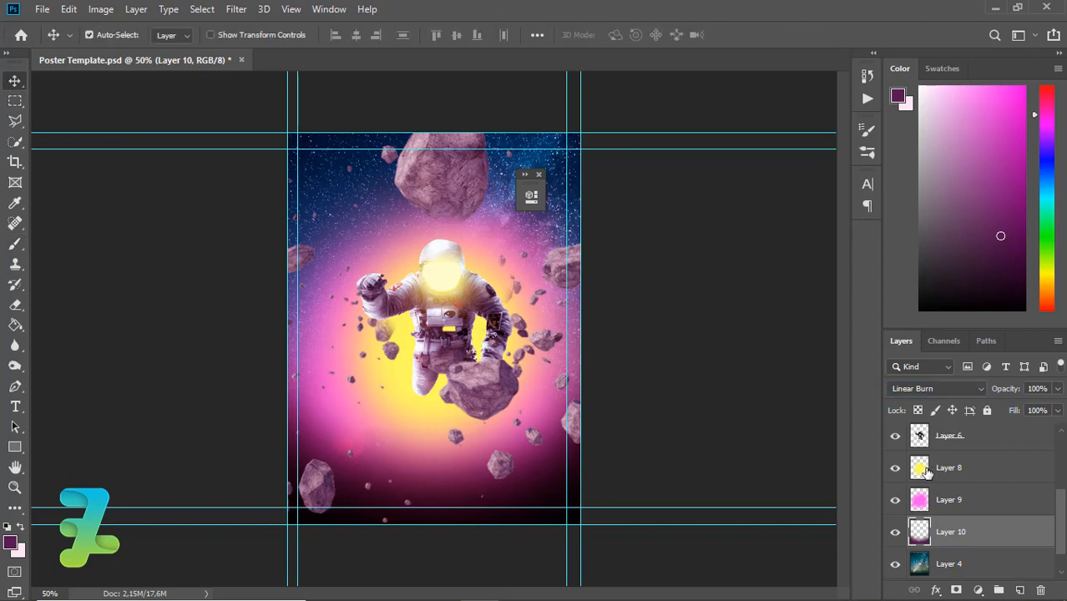
pyautogui.click(925, 471)
pyautogui.click(9, 547)
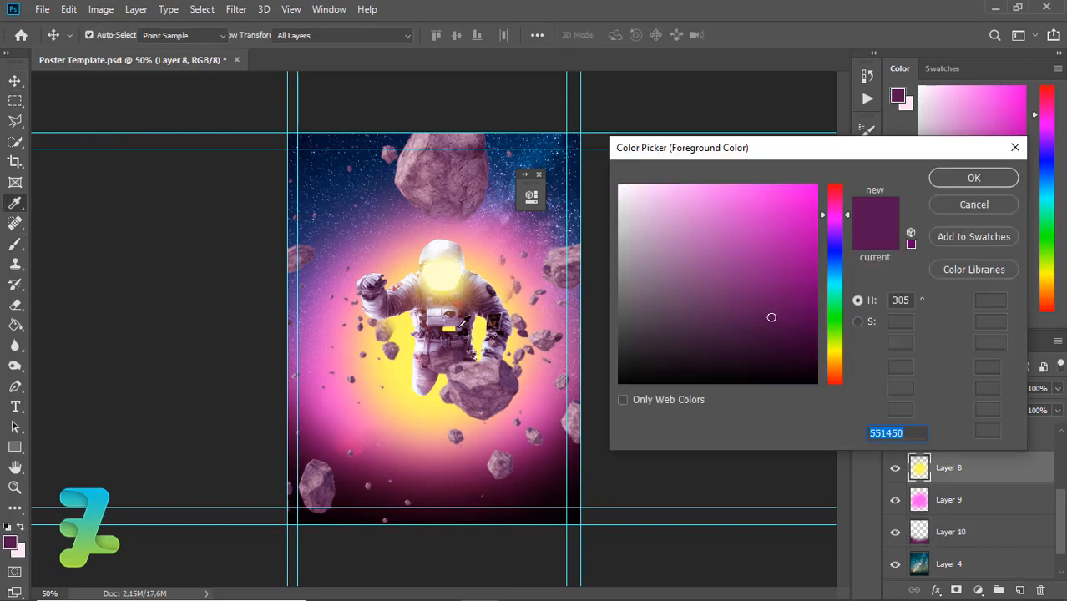
pyautogui.click(407, 346)
pyautogui.click(973, 178)
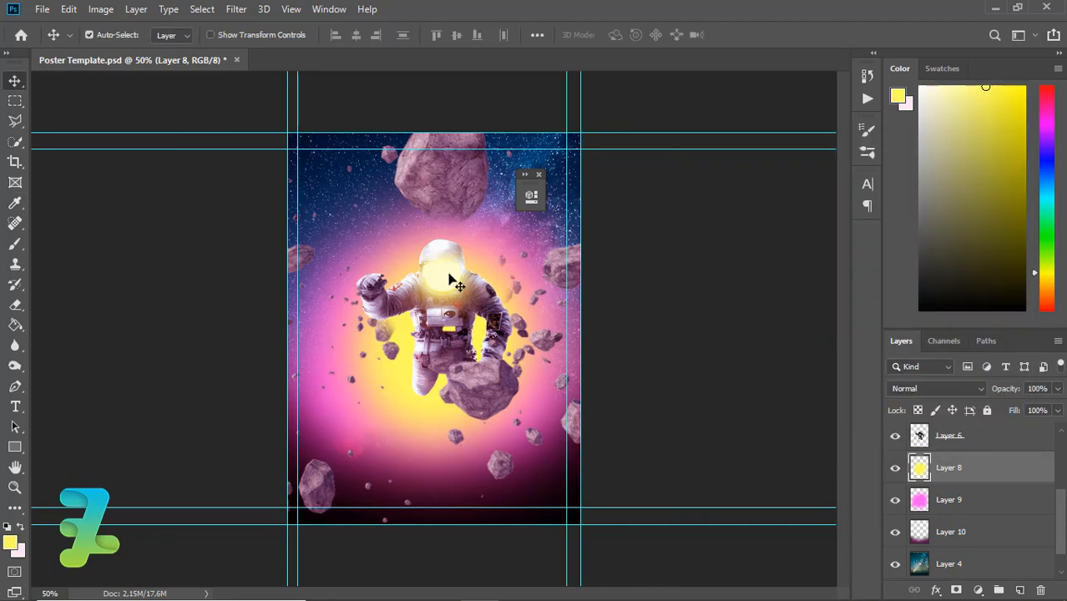
pyautogui.click(15, 246)
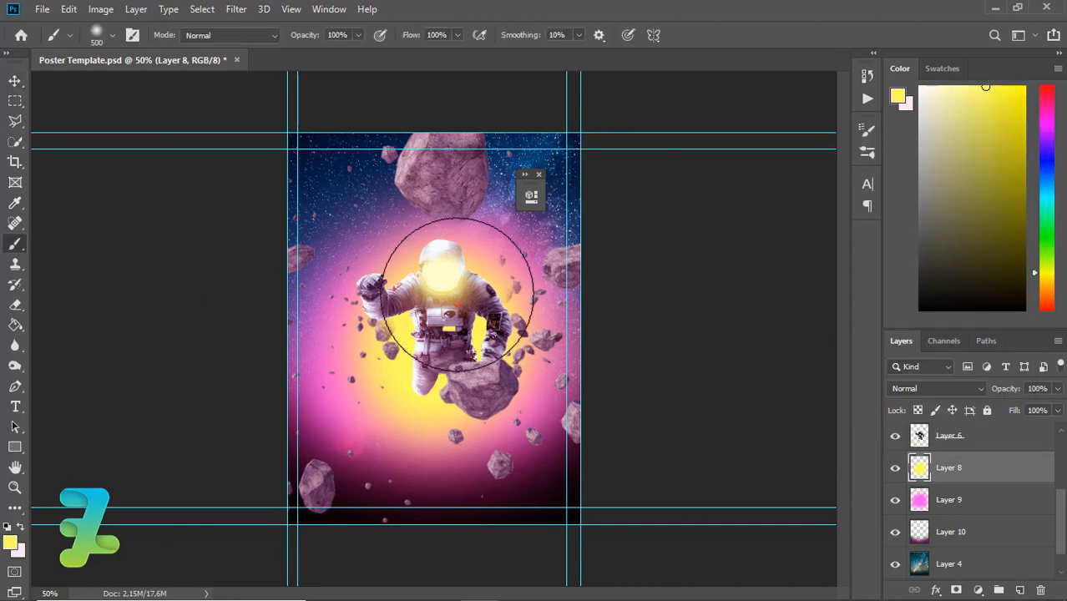
pyautogui.press('[')
pyautogui.press('[')
pyautogui.press('[')
pyautogui.press('[')
pyautogui.press('[')
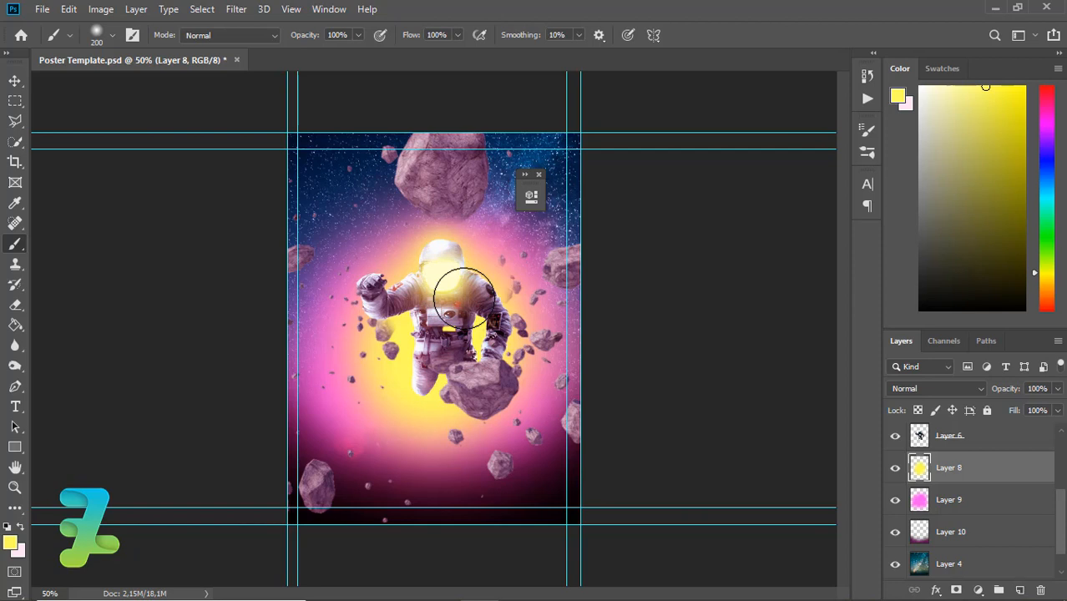
# Step: Create a new layer above Layer 10 and paint bright green on the poster's upper right edge with a 500 px brush, keeping 100% fill
pyautogui.click(1007, 537)
pyautogui.click(1019, 590)
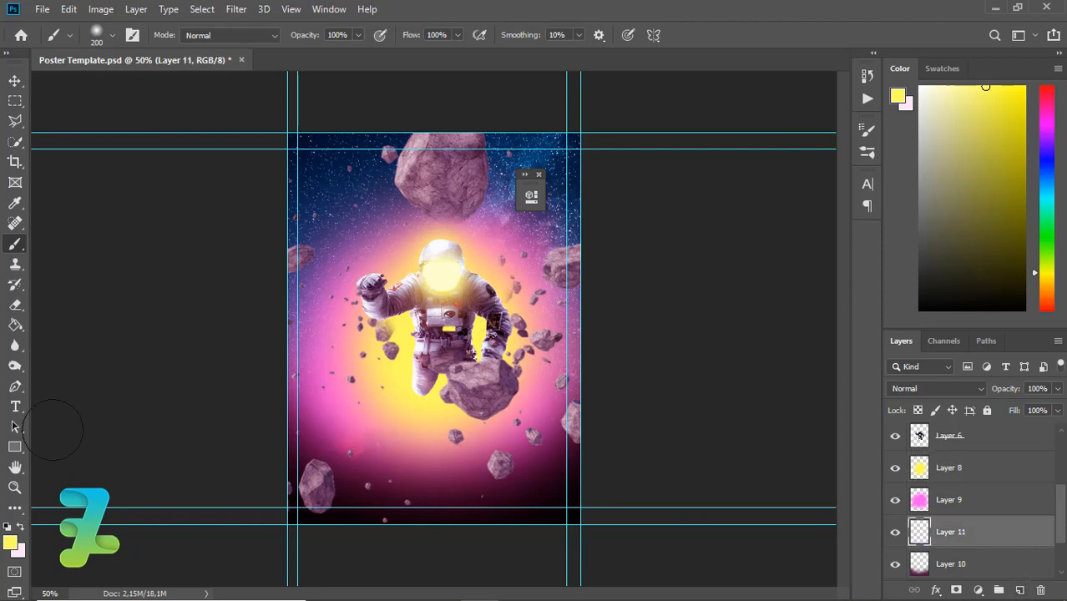
pyautogui.click(10, 544)
pyautogui.write('01ff01')
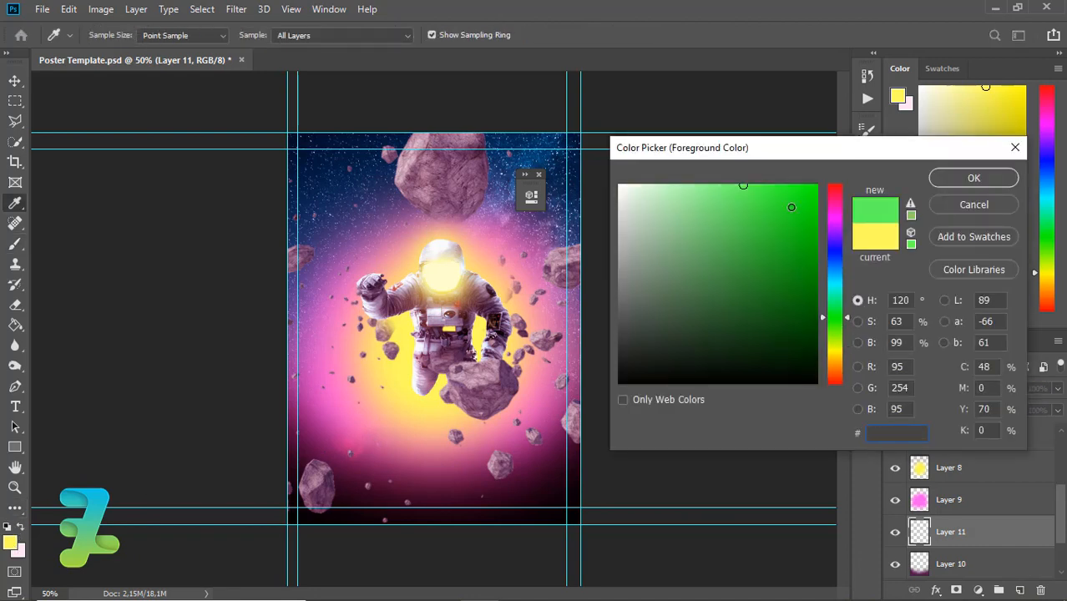
pyautogui.click(971, 177)
pyautogui.press('b')
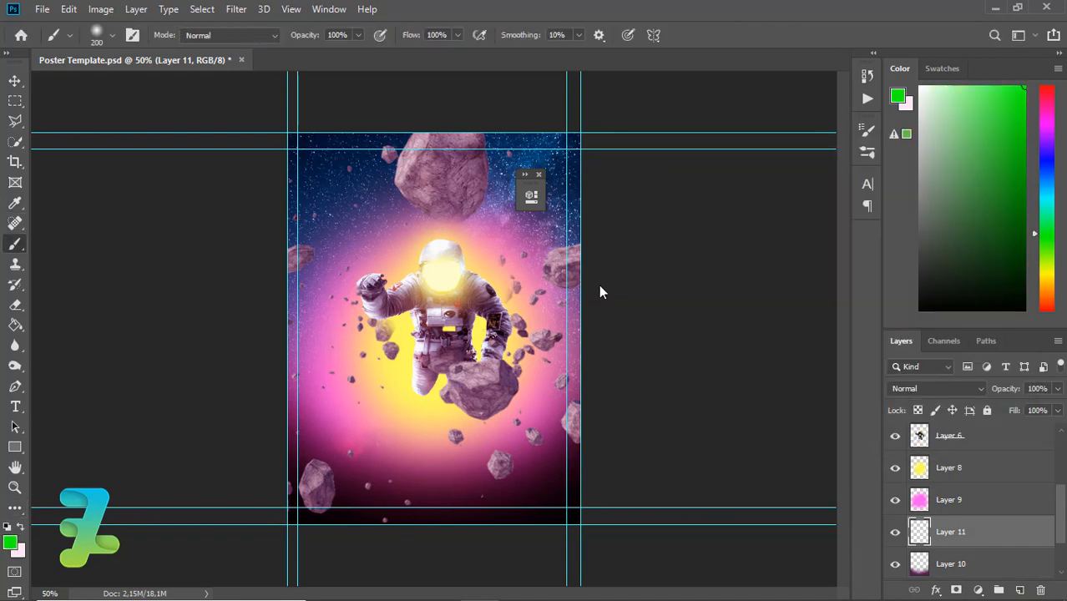
pyautogui.press(']')
pyautogui.moveTo(591, 196); pyautogui.dragTo(584, 231)
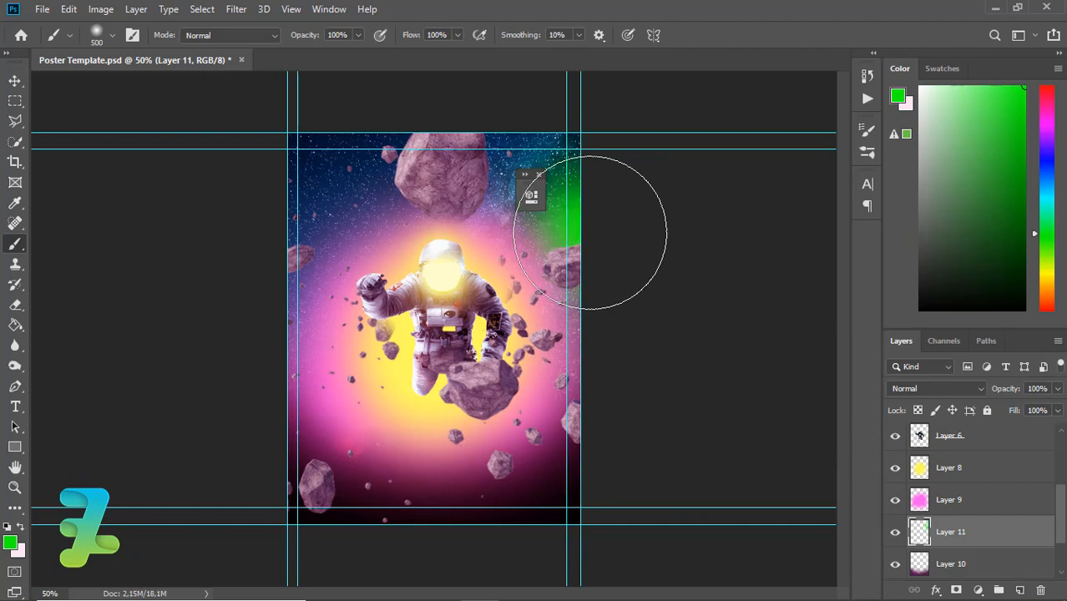
pyautogui.moveTo(615, 275); pyautogui.dragTo(621, 298)
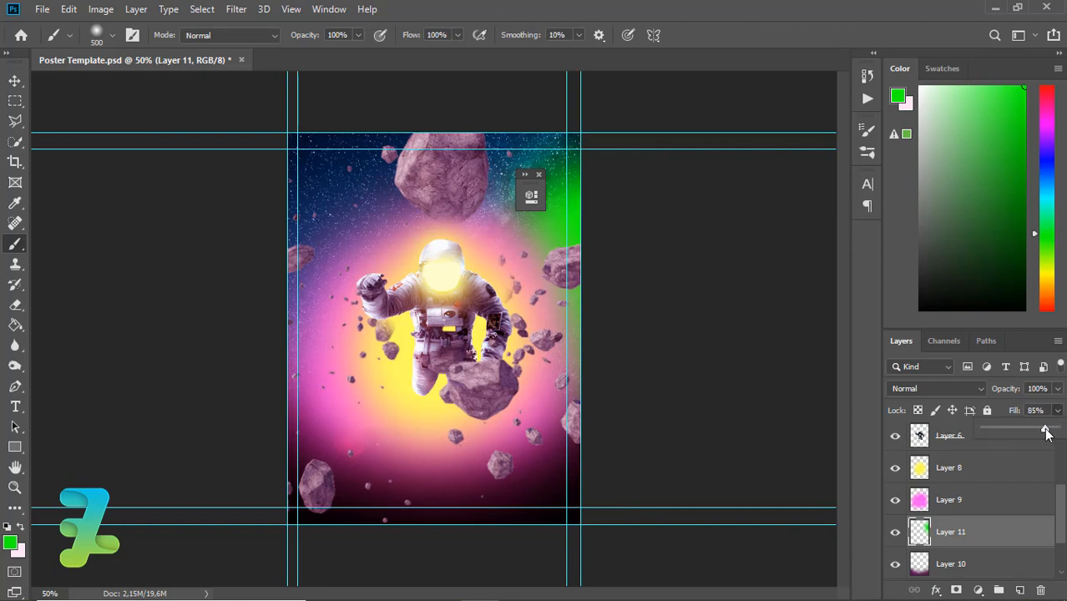
pyautogui.moveTo(1046, 432); pyautogui.dragTo(1057, 432)
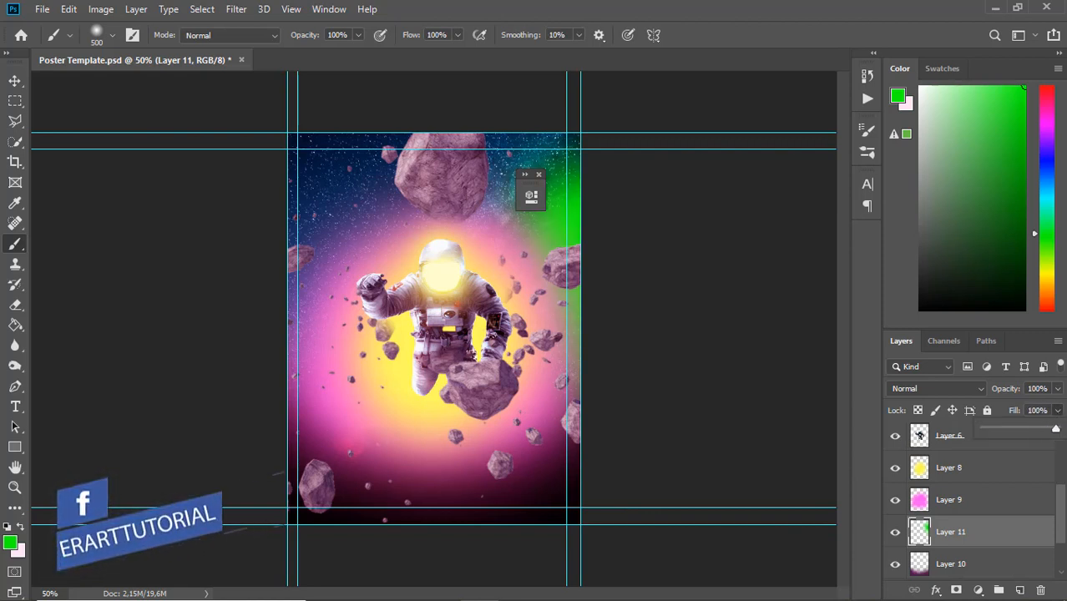
# Step: Set the foreground colour to blue and paint it along the poster's upper left edge on a new layer below Layer 11
pyautogui.click(10, 544)
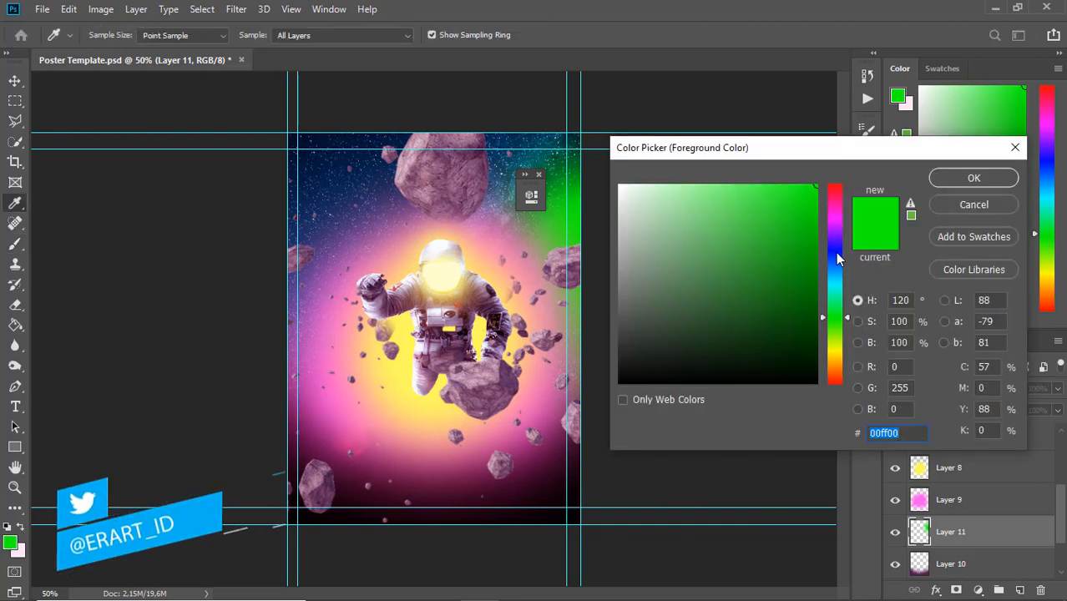
pyautogui.moveTo(835, 252); pyautogui.dragTo(834, 259)
pyautogui.click(973, 178)
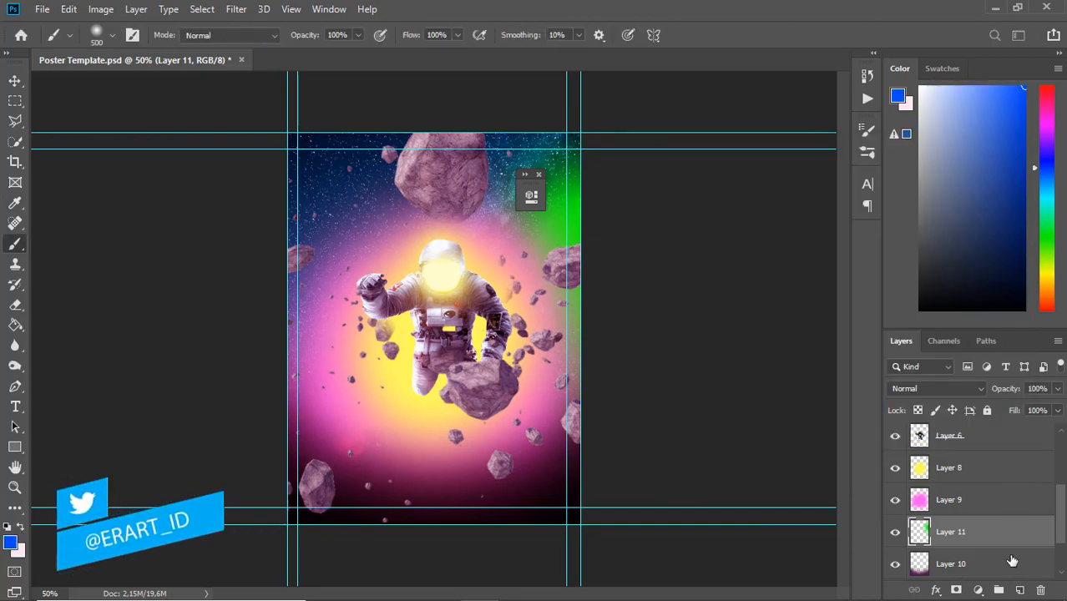
pyautogui.click(1019, 590)
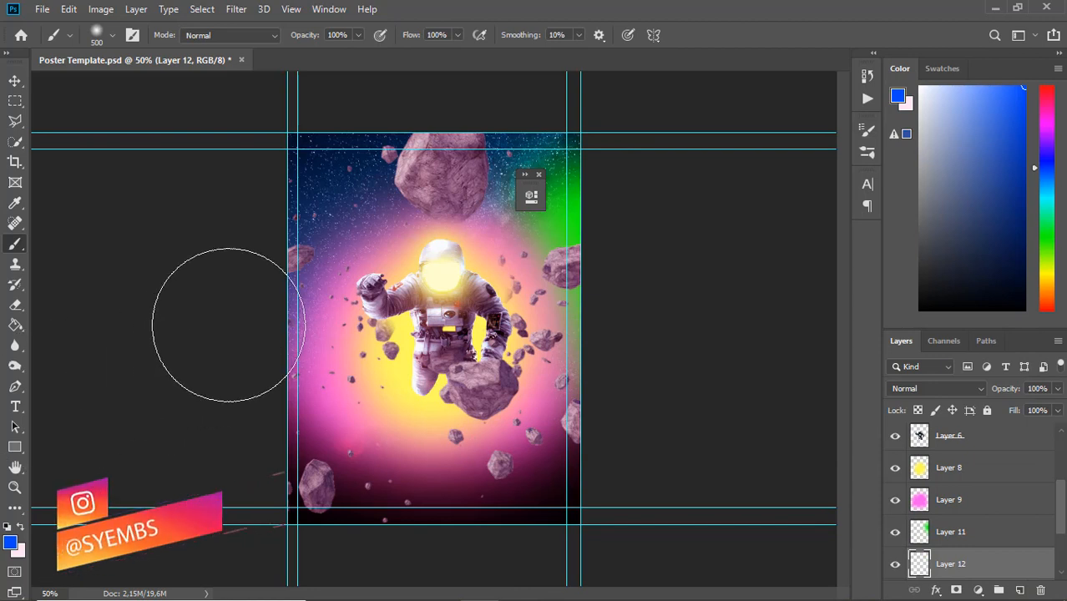
pyautogui.moveTo(238, 243); pyautogui.dragTo(262, 191)
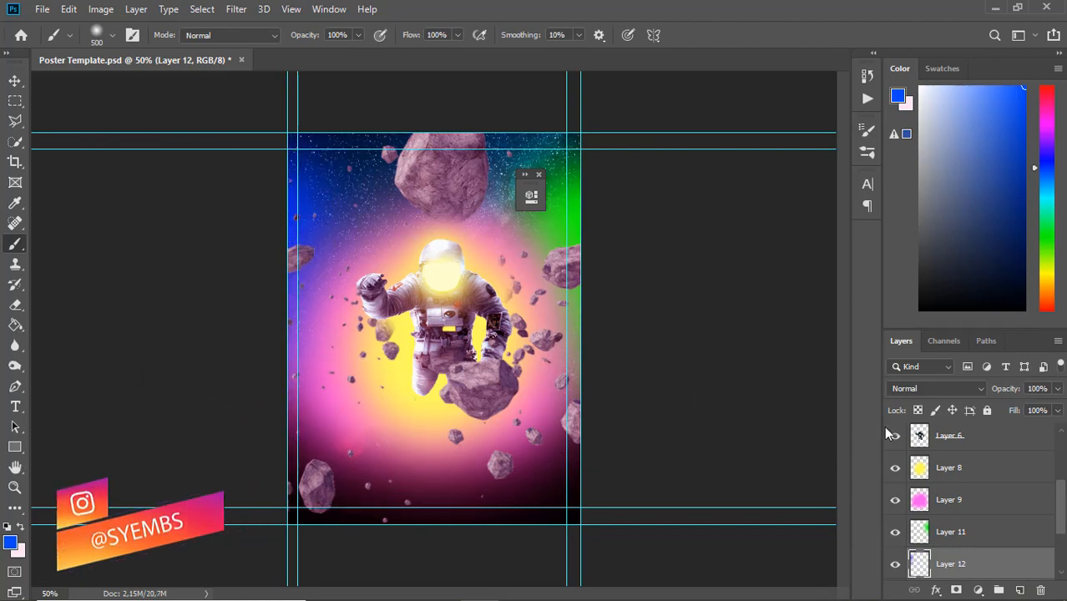
# Step: On Layer 5's image rather than its mask, enlarge the meteor in the poster's lower left corner and shift it partly past the left edge
pyautogui.scroll(5, 960, 492)
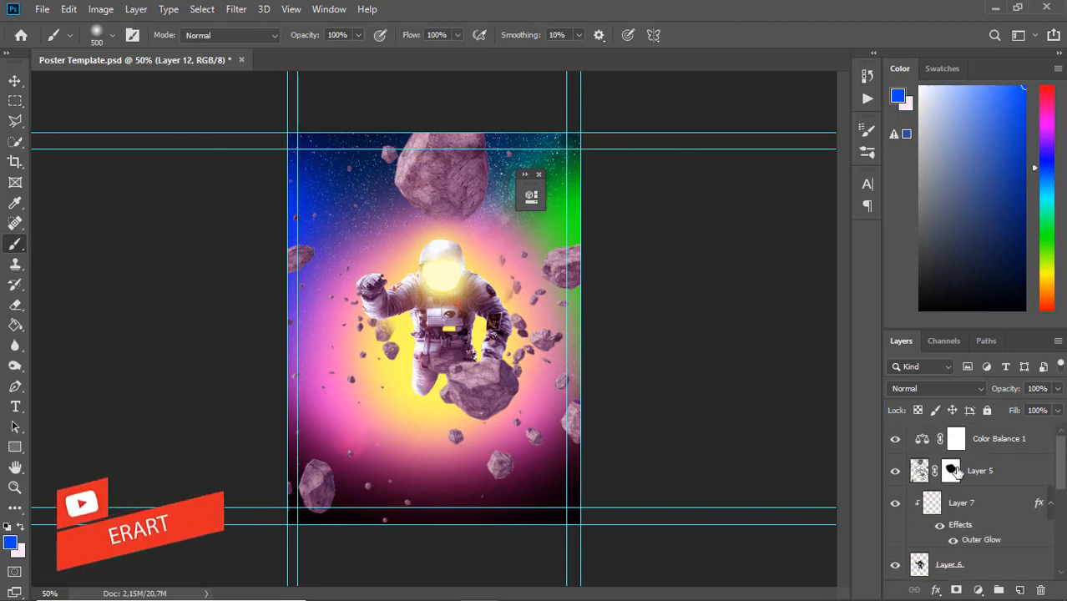
pyautogui.click(15, 82)
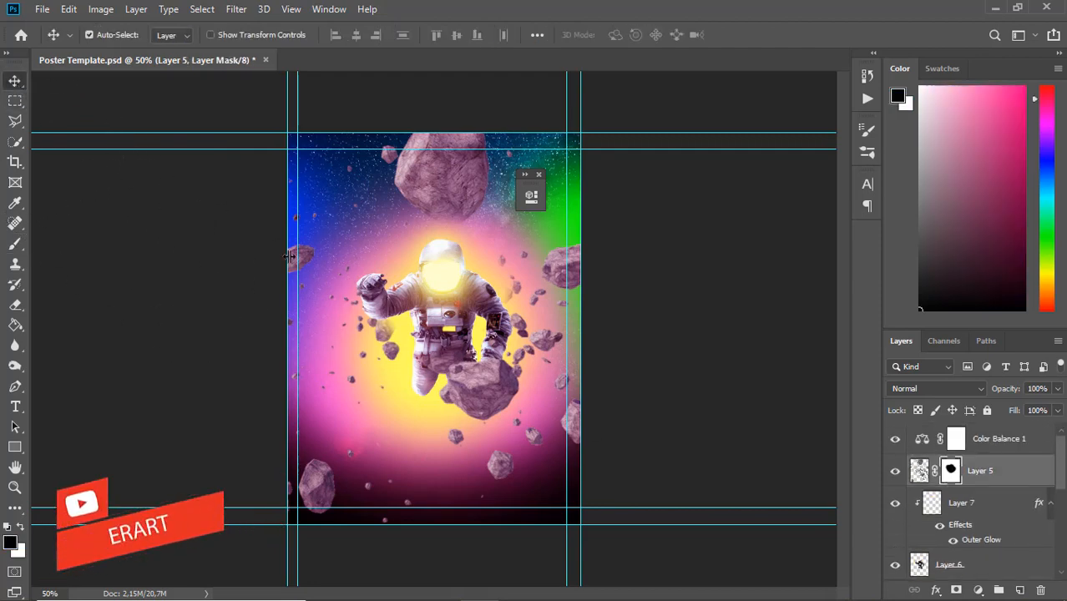
pyautogui.hotkey('ctrl', '1')
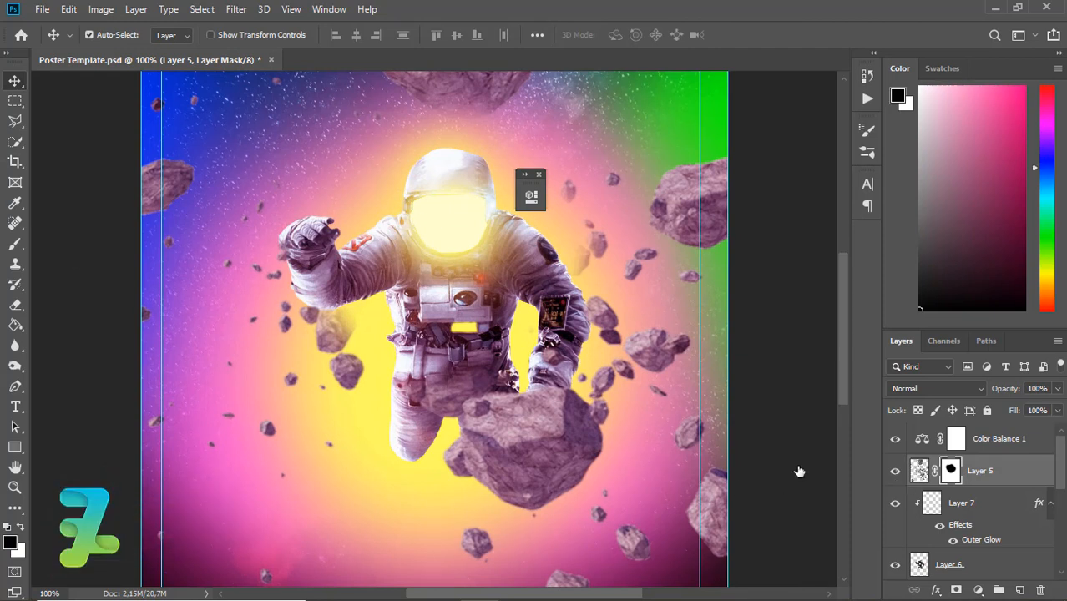
pyautogui.hotkey('ctrl', '2')
pyautogui.hotkey('ctrl', '-')
pyautogui.hotkey('ctrl', '-')
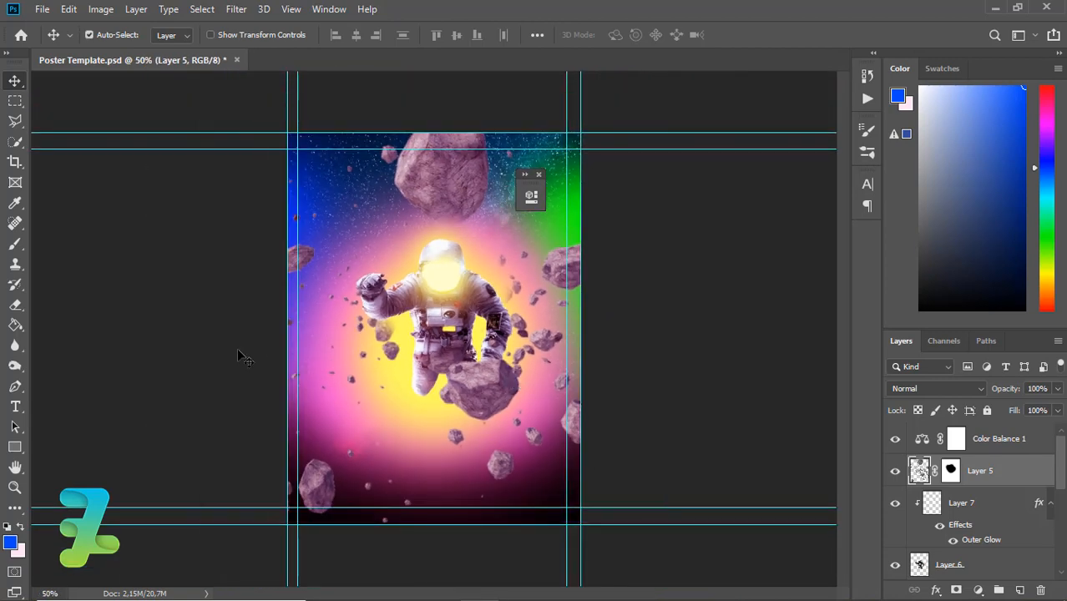
pyautogui.click(14, 101)
pyautogui.moveTo(287, 439); pyautogui.dragTo(341, 520)
pyautogui.hotkey('ctrl', 't')
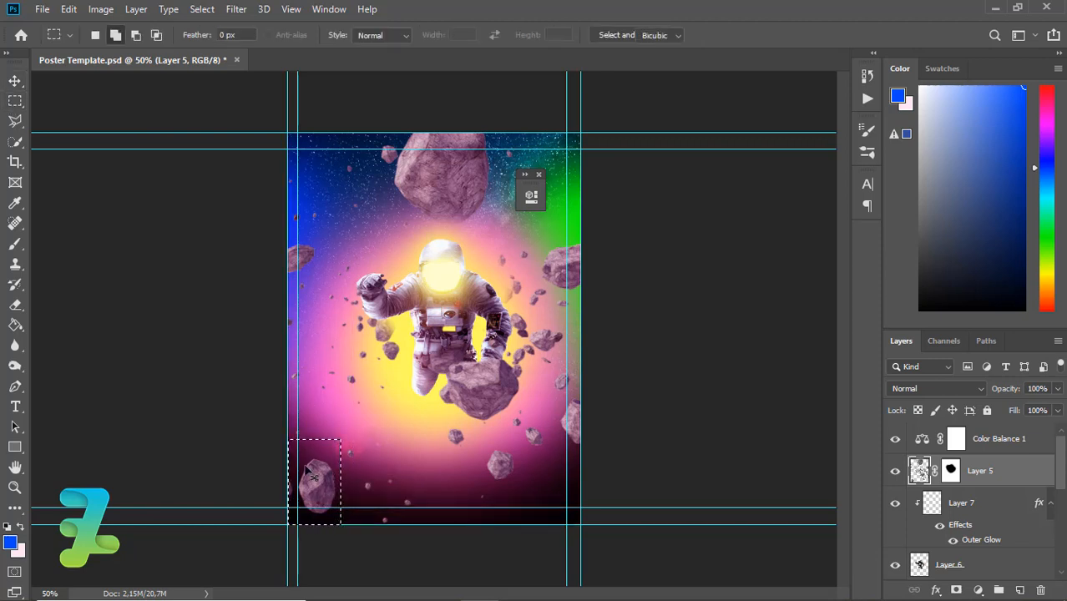
pyautogui.moveTo(267, 422); pyautogui.dragTo(237, 396)
pyautogui.moveTo(332, 465); pyautogui.dragTo(318, 467)
pyautogui.press('Return')
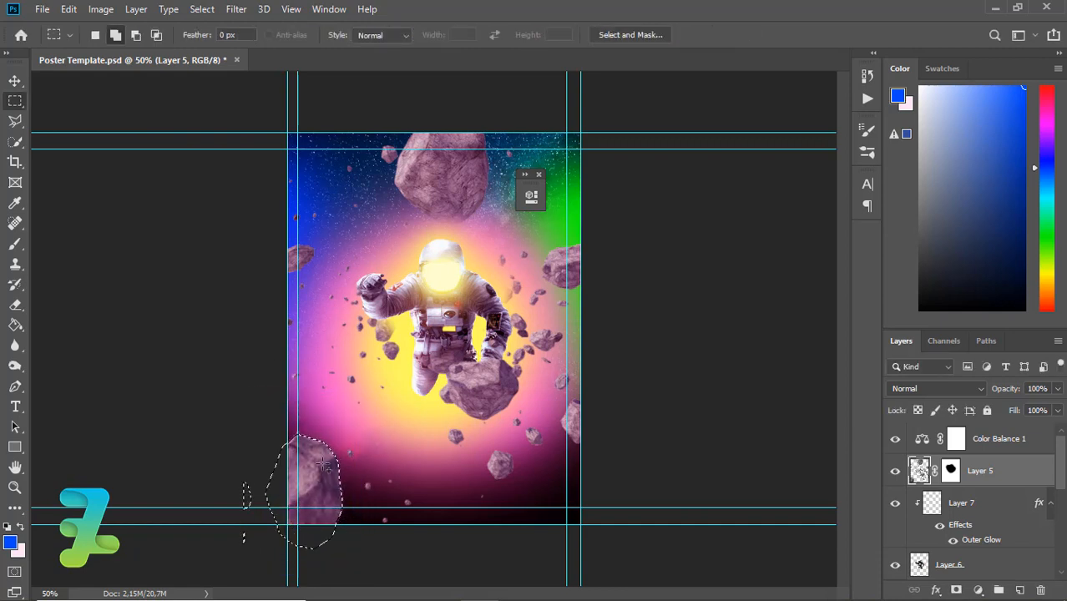
pyautogui.hotkey('ctrl', 'd')
# Step: Soften the lower left meteor and the large top meteor on Layer 5 with the Blur tool at 300 px and 50% strength
pyautogui.click(16, 349)
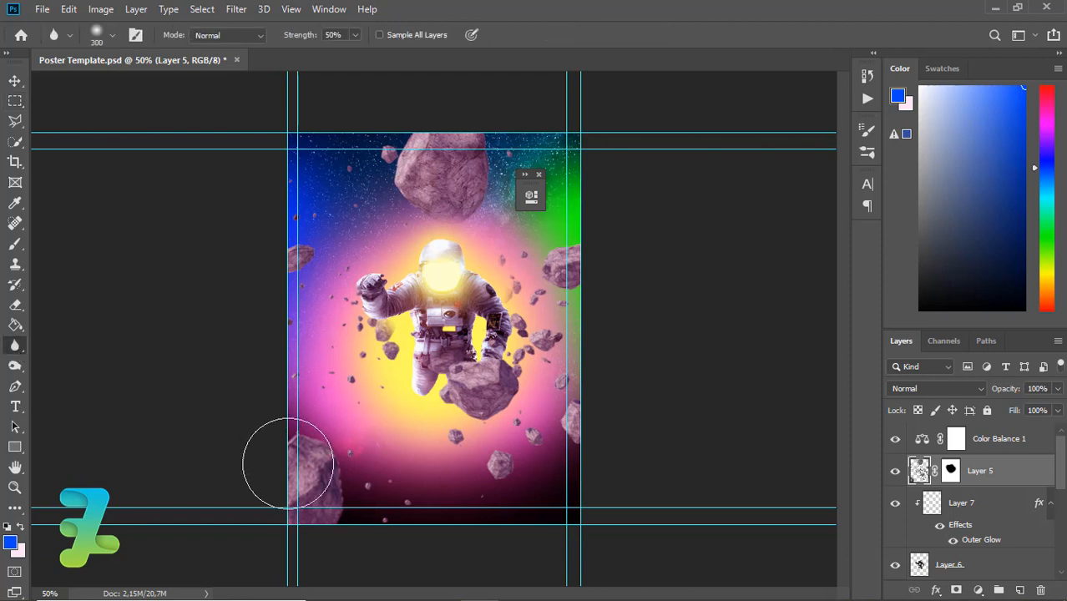
pyautogui.moveTo(288, 463)
pyautogui.mouseDown()
pyautogui.moveTo(312, 505)
pyautogui.moveTo(301, 525)
pyautogui.moveTo(286, 501)
pyautogui.moveTo(286, 442)
pyautogui.moveTo(305, 448)
pyautogui.moveTo(345, 510)
pyautogui.moveTo(318, 525)
pyautogui.moveTo(313, 448)
pyautogui.moveTo(278, 436)
pyautogui.moveTo(308, 452)
pyautogui.moveTo(278, 509)
pyautogui.moveTo(337, 467)
pyautogui.moveTo(287, 463)
pyautogui.moveTo(338, 440)
pyautogui.mouseUp()
pyautogui.moveTo(491, 166)
pyautogui.mouseDown()
pyautogui.moveTo(429, 198)
pyautogui.moveTo(433, 180)
pyautogui.moveTo(481, 134)
pyautogui.moveTo(466, 195)
pyautogui.moveTo(456, 155)
pyautogui.moveTo(417, 189)
pyautogui.moveTo(399, 186)
pyautogui.moveTo(412, 178)
pyautogui.moveTo(388, 180)
pyautogui.moveTo(437, 182)
pyautogui.moveTo(380, 194)
pyautogui.moveTo(424, 198)
pyautogui.moveTo(394, 194)
pyautogui.moveTo(448, 162)
pyautogui.moveTo(482, 162)
pyautogui.moveTo(452, 191)
pyautogui.moveTo(419, 158)
pyautogui.moveTo(456, 194)
pyautogui.moveTo(473, 155)
pyautogui.moveTo(435, 180)
pyautogui.moveTo(418, 168)
pyautogui.moveTo(463, 163)
pyautogui.moveTo(472, 185)
pyautogui.moveTo(470, 170)
pyautogui.moveTo(426, 184)
pyautogui.moveTo(454, 200)
pyautogui.moveTo(435, 148)
pyautogui.mouseUp()
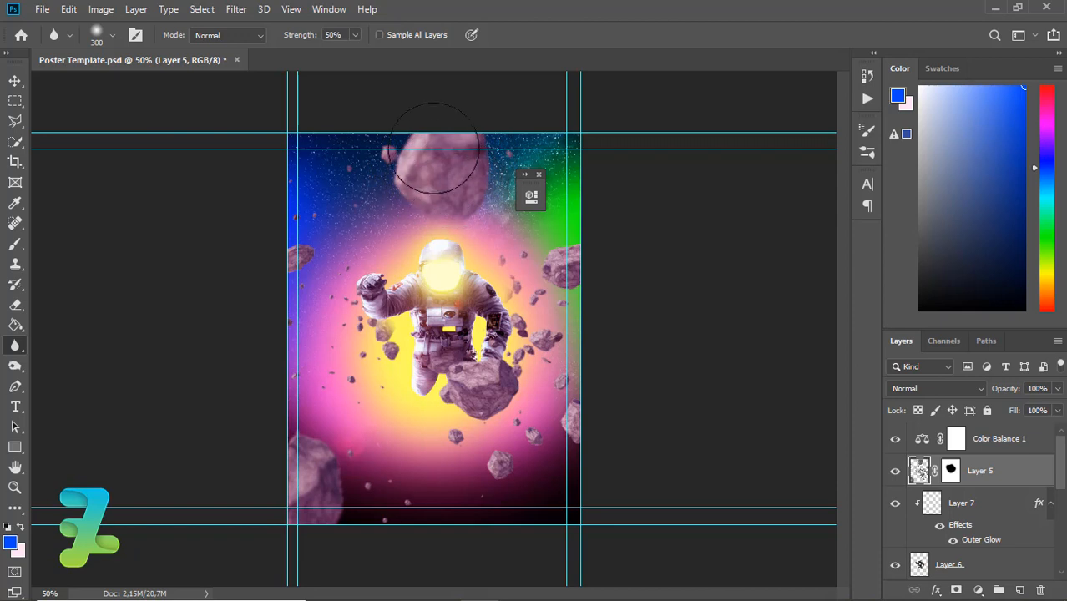
pyautogui.moveTo(431, 188)
pyautogui.mouseDown()
pyautogui.moveTo(493, 179)
pyautogui.moveTo(464, 154)
pyautogui.moveTo(450, 163)
pyautogui.moveTo(454, 218)
pyautogui.moveTo(450, 169)
pyautogui.mouseUp()
# Step: Create a new layer above Layer 8 and paint dark pink across the poster's entire upper edge with a 500 px brush
pyautogui.scroll(-2, 1048, 500)
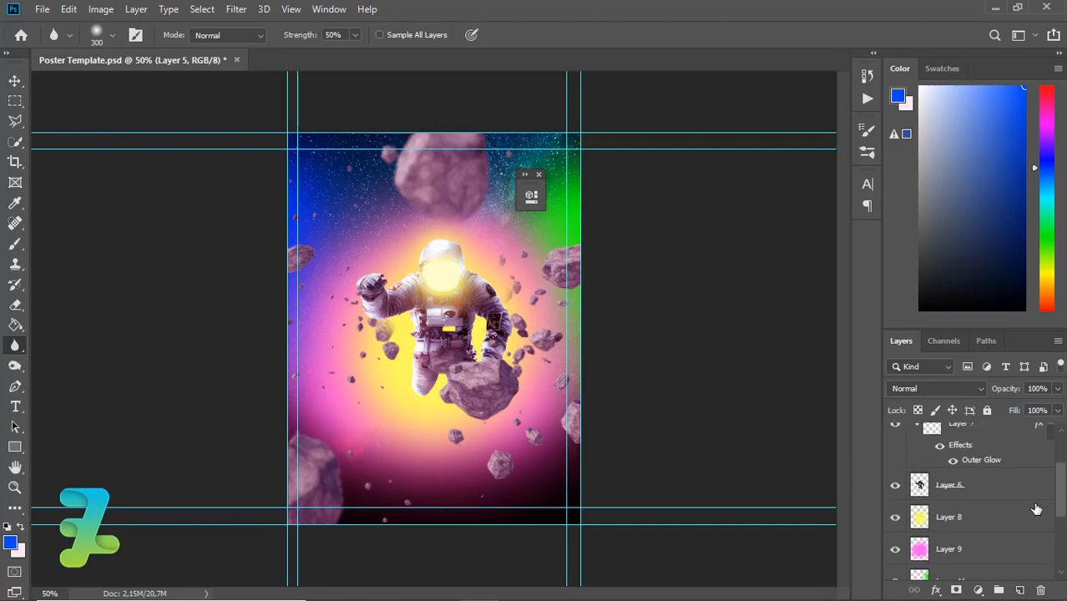
pyautogui.click(1006, 526)
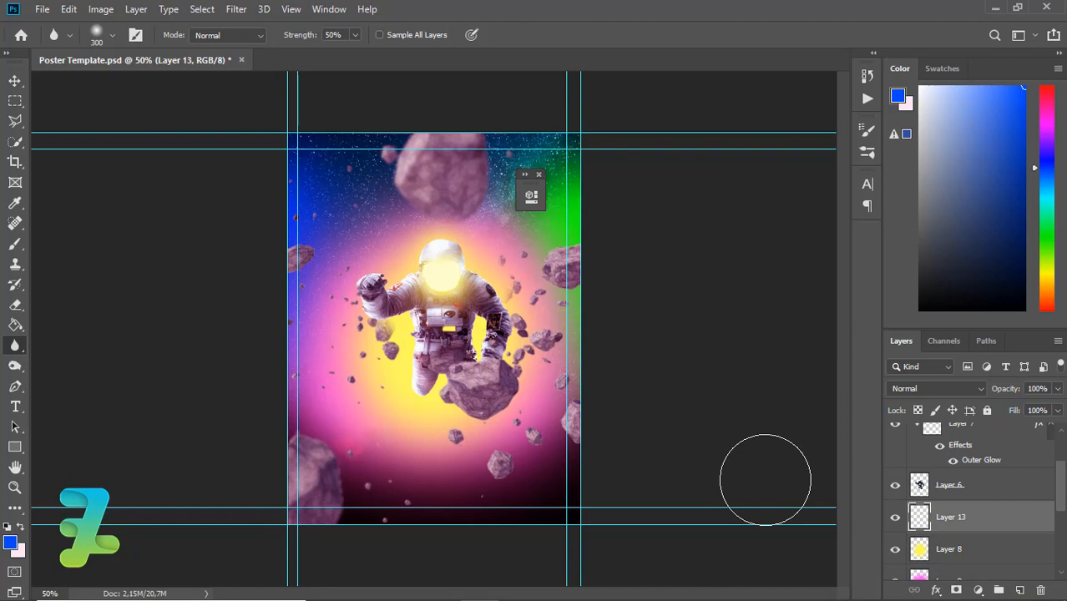
pyautogui.click(11, 541)
pyautogui.click(332, 484)
pyautogui.moveTo(804, 254); pyautogui.dragTo(797, 239)
pyautogui.click(955, 179)
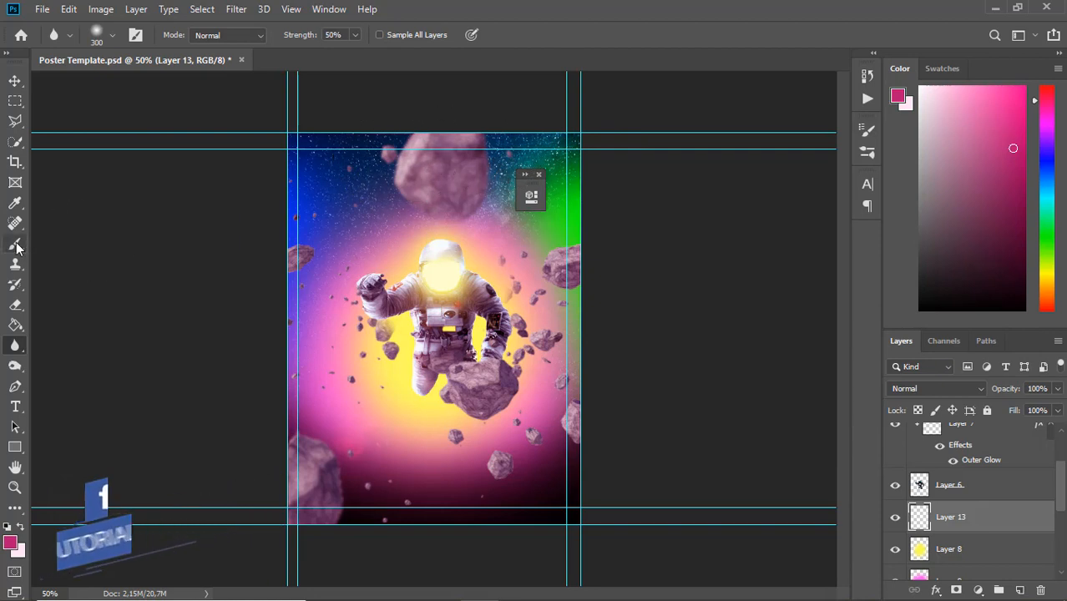
pyautogui.press('b')
pyautogui.moveTo(452, 121); pyautogui.dragTo(428, 121)
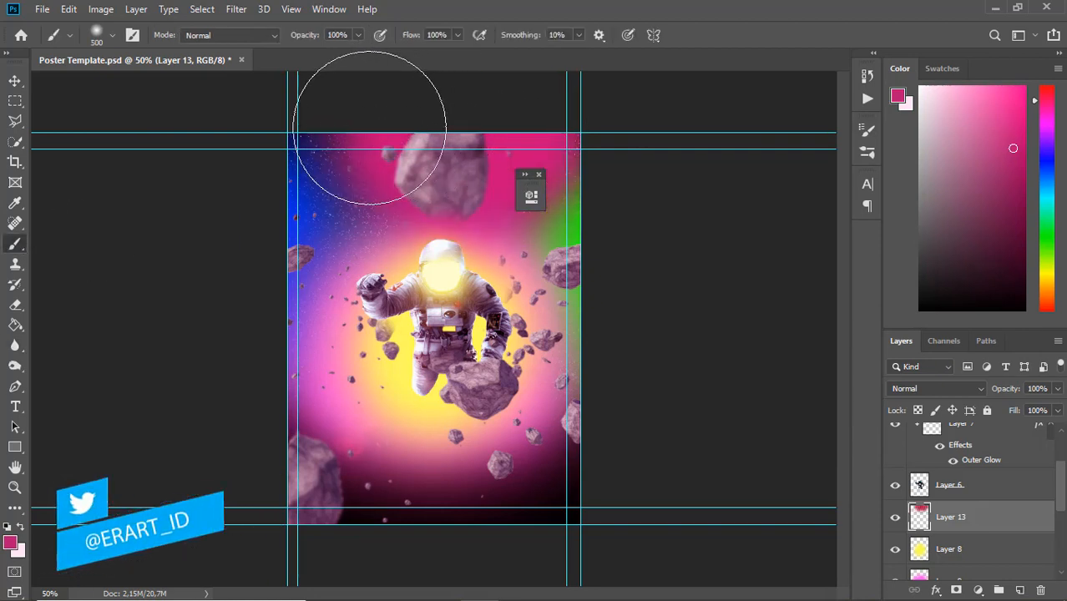
pyautogui.moveTo(369, 107); pyautogui.dragTo(333, 119)
# Step: Set Layer 13's blend mode to Color and its opacity to 32%
pyautogui.click(923, 393)
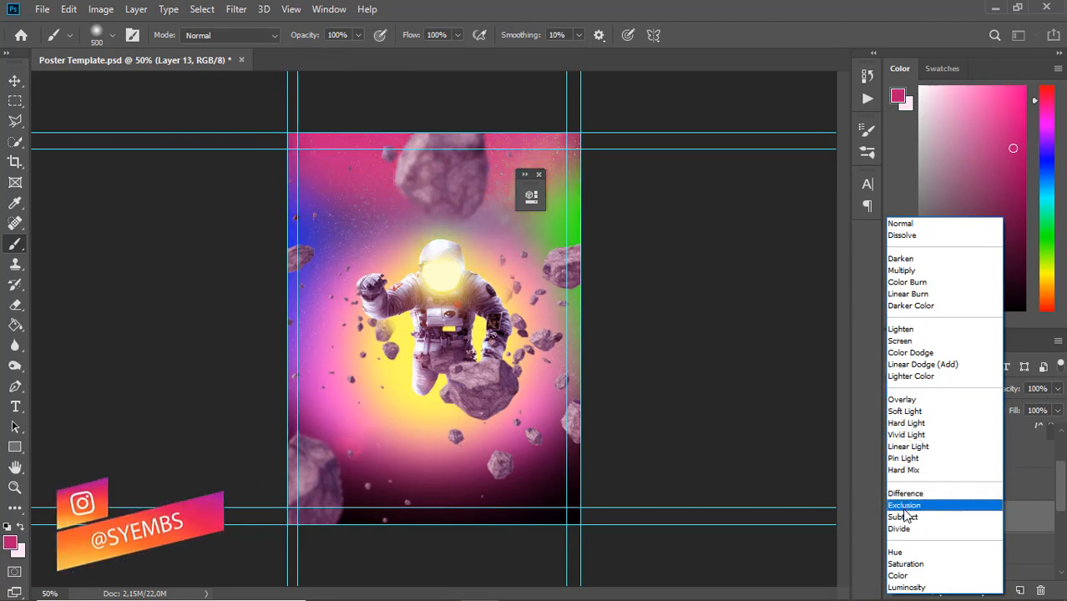
pyautogui.click(900, 575)
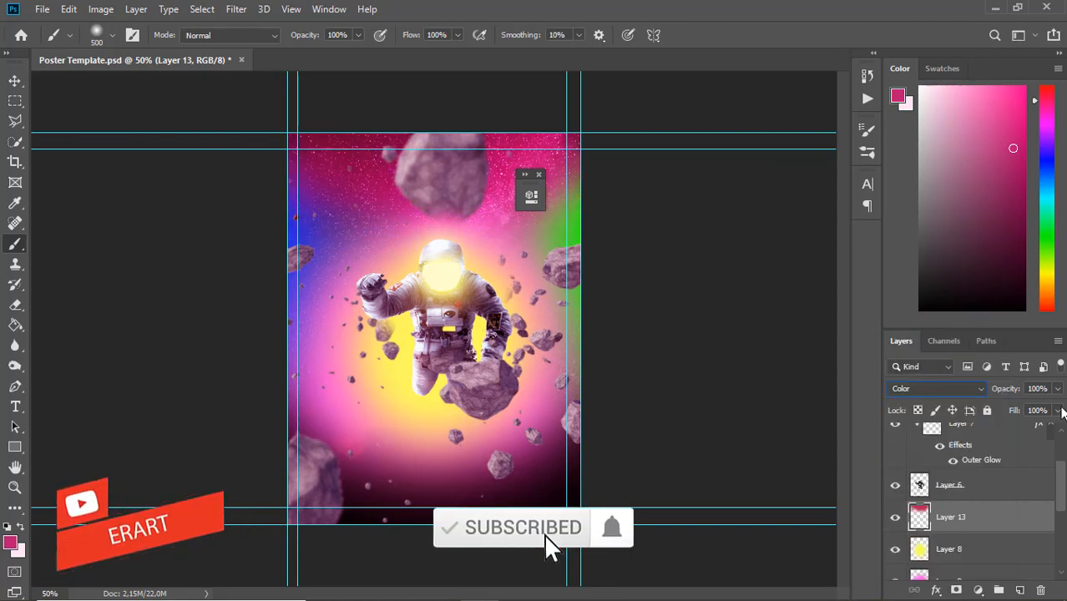
pyautogui.click(1057, 388)
pyautogui.moveTo(1053, 410); pyautogui.dragTo(1006, 408)
# Step: Darken the meteors with a Levels adjustment clipped to Layer 5, using shadow input 80 and midtone 0.71
pyautogui.press('v')
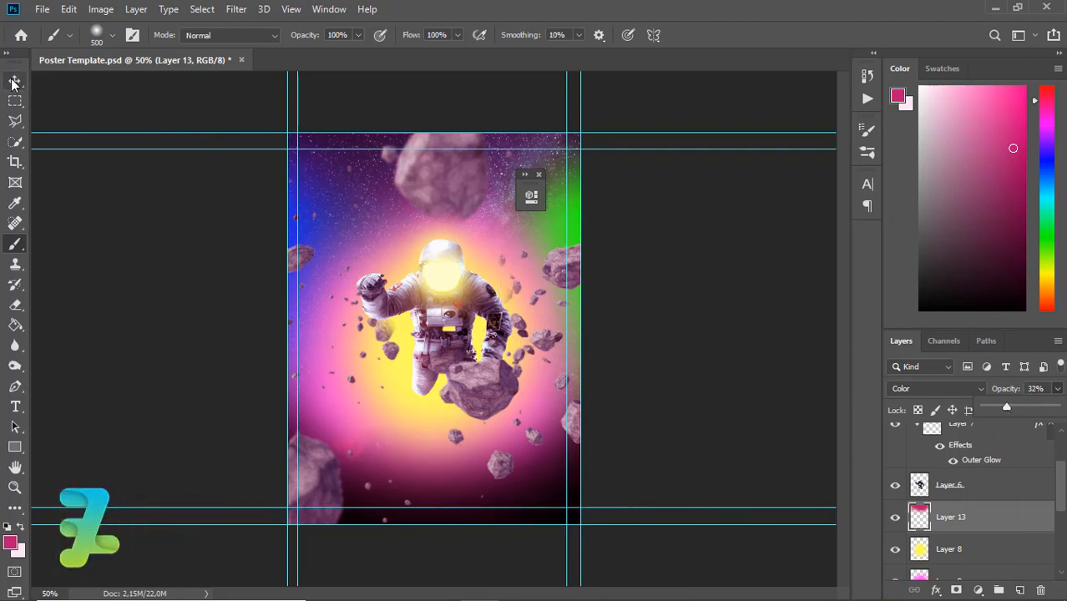
pyautogui.click(449, 177)
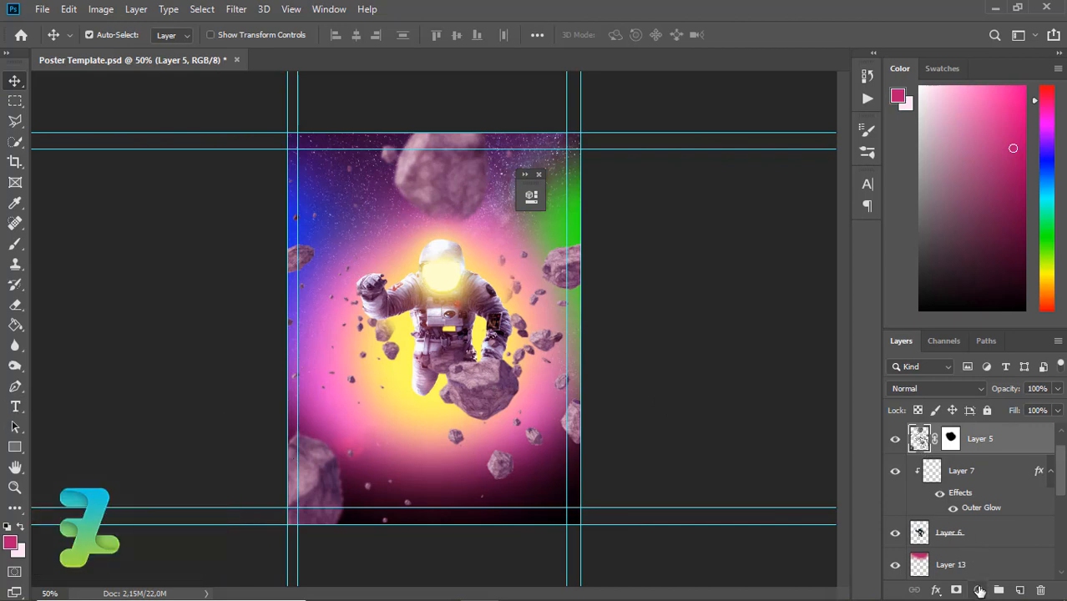
pyautogui.click(979, 590)
pyautogui.click(973, 372)
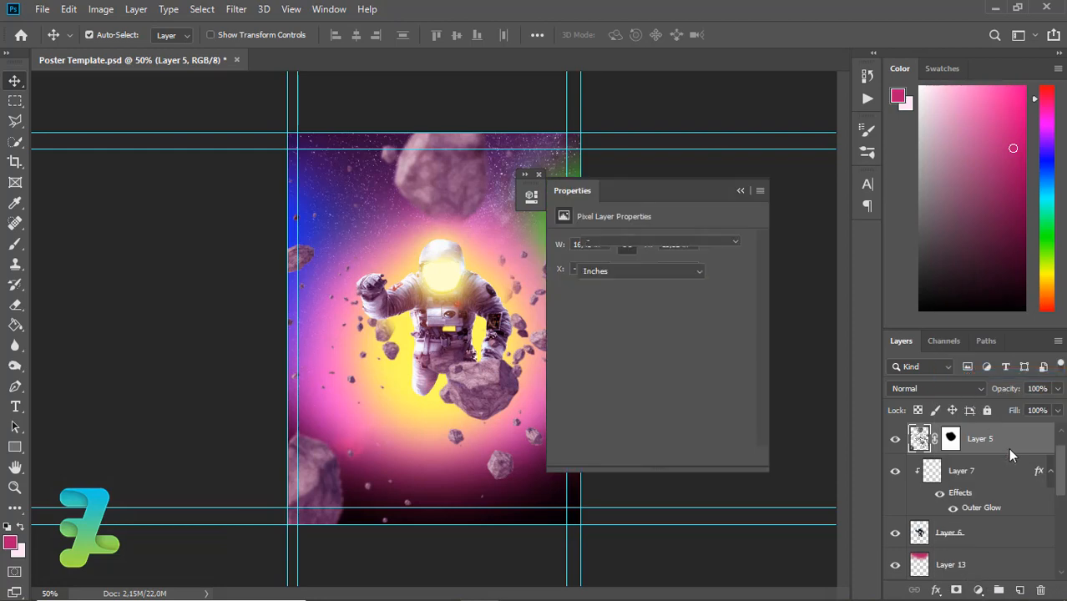
pyautogui.rightClick(1026, 443)
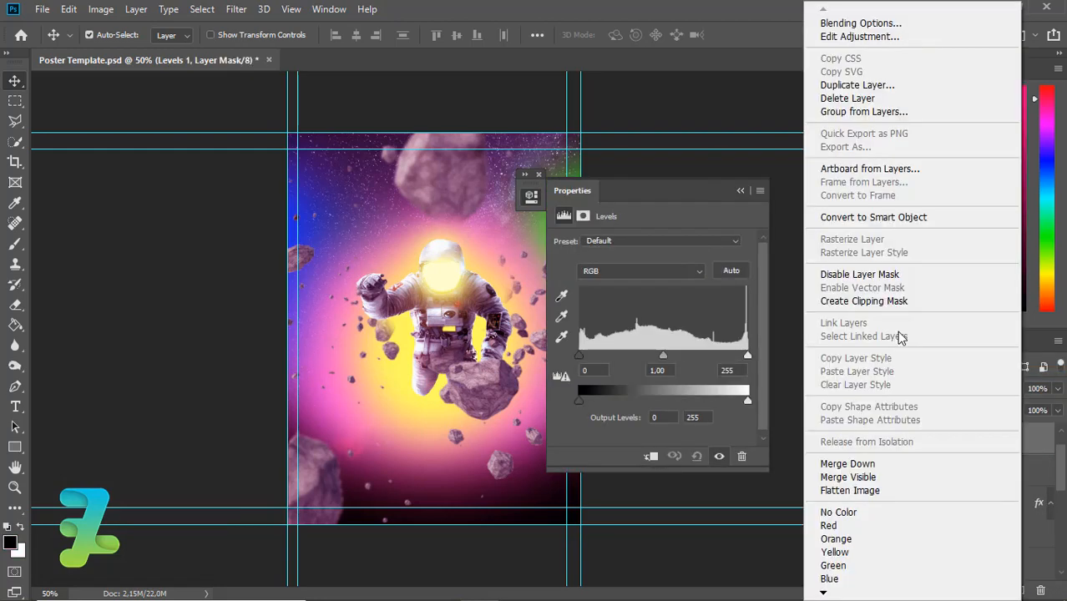
pyautogui.click(866, 301)
pyautogui.moveTo(580, 356); pyautogui.dragTo(701, 353)
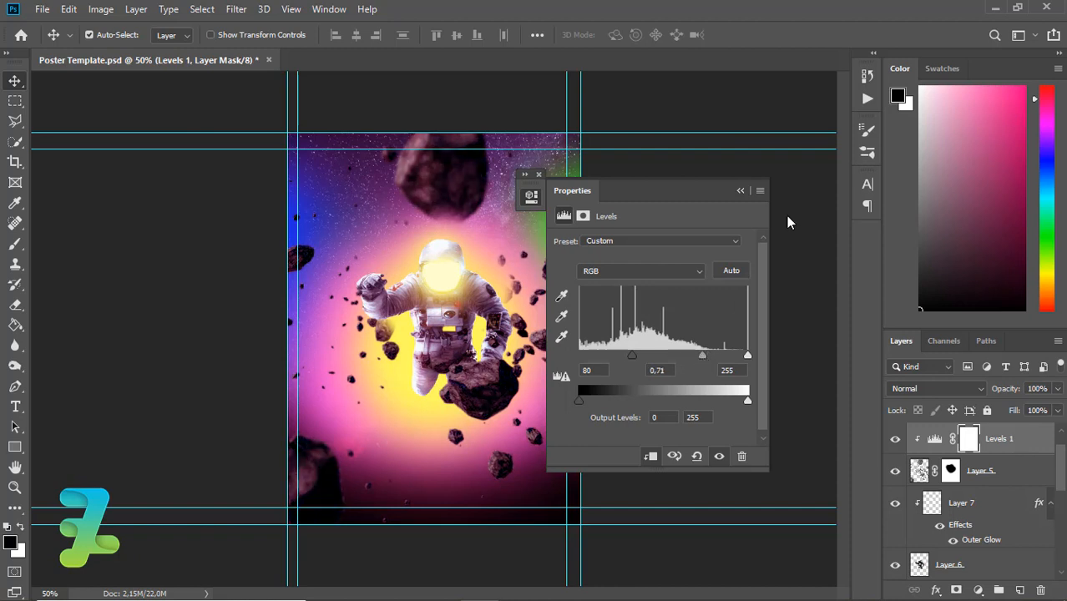
pyautogui.click(739, 191)
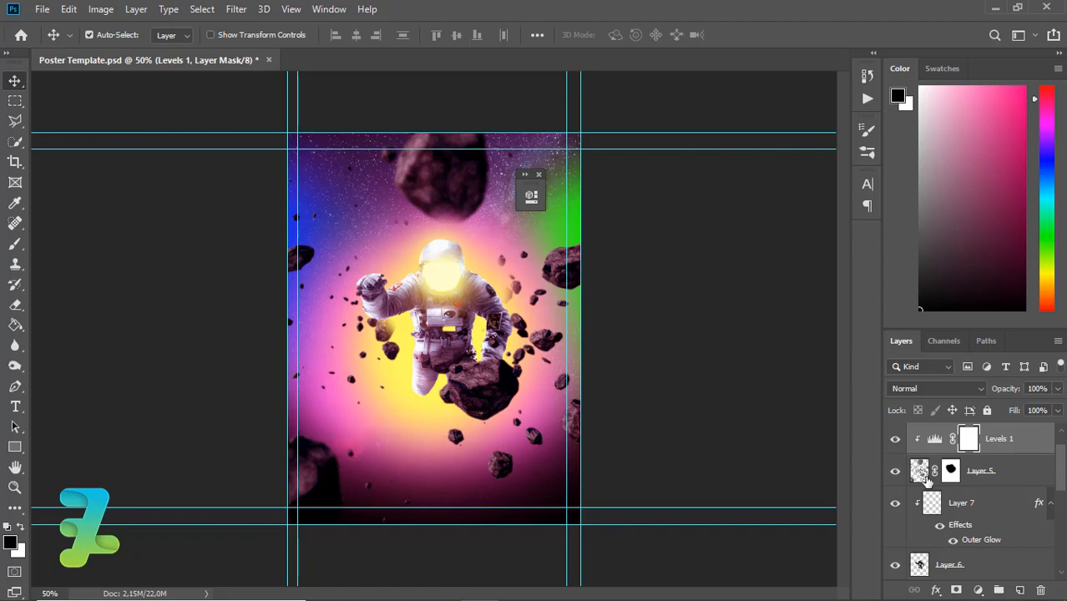
# Step: Blur the meteors along the poster's right edge and the large one in front of the astronaut on Layer 5 at 50% strength
pyautogui.hotkey('alt', '[')
pyautogui.click(15, 244)
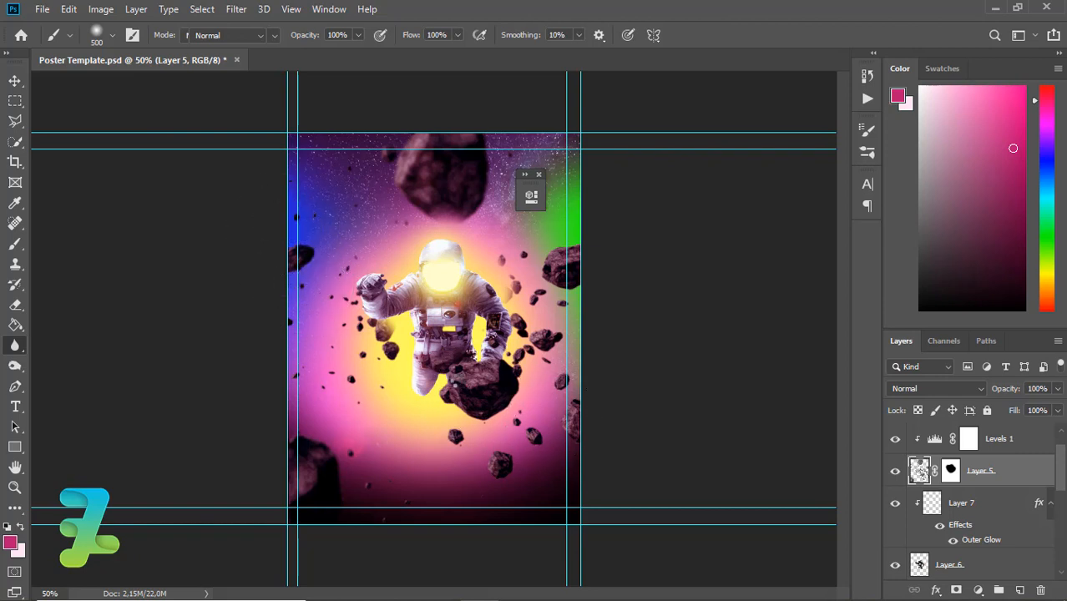
pyautogui.press('r')
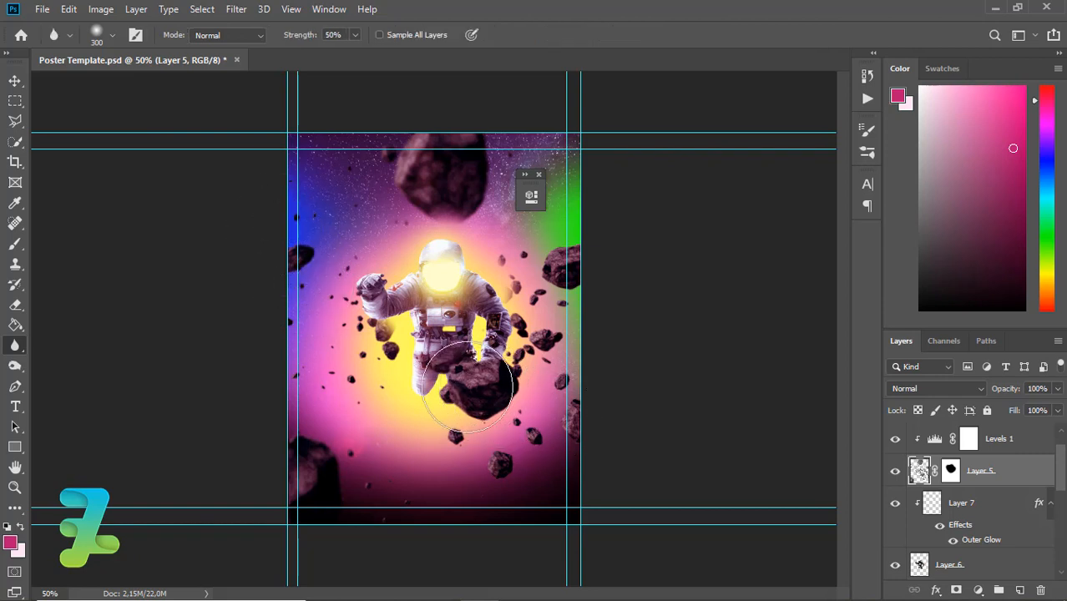
pyautogui.moveTo(589, 265)
pyautogui.mouseDown()
pyautogui.moveTo(576, 250)
pyautogui.moveTo(572, 268)
pyautogui.mouseUp()
pyautogui.moveTo(591, 452)
pyautogui.mouseDown()
pyautogui.moveTo(570, 427)
pyautogui.moveTo(587, 432)
pyautogui.moveTo(590, 456)
pyautogui.moveTo(559, 456)
pyautogui.moveTo(557, 466)
pyautogui.moveTo(546, 448)
pyautogui.moveTo(578, 430)
pyautogui.moveTo(583, 457)
pyautogui.moveTo(588, 424)
pyautogui.mouseUp()
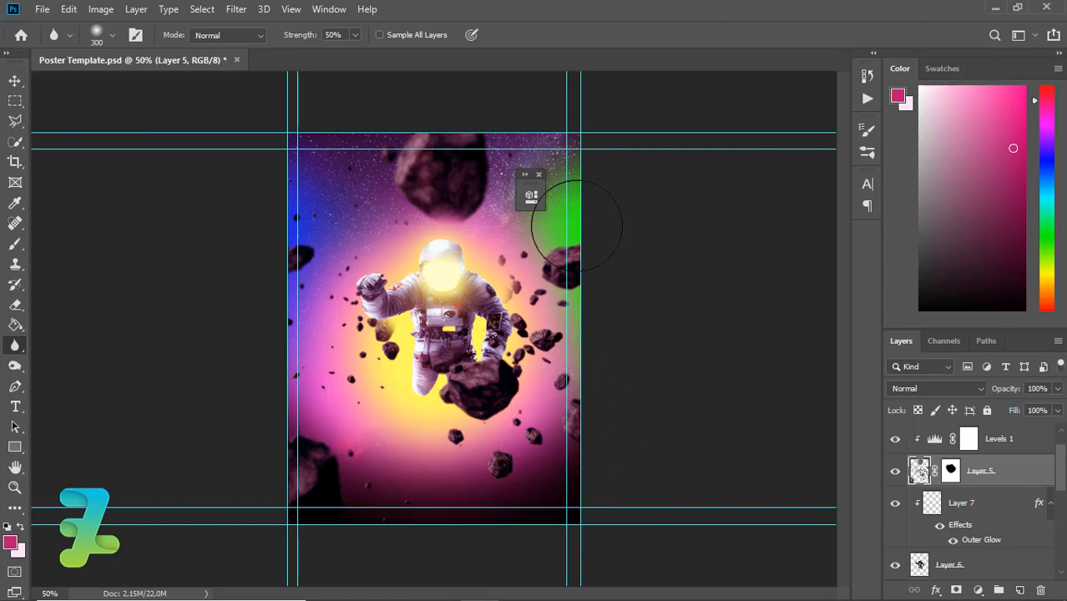
pyautogui.moveTo(499, 426)
pyautogui.mouseDown()
pyautogui.moveTo(484, 397)
pyautogui.moveTo(467, 392)
pyautogui.moveTo(501, 390)
pyautogui.moveTo(489, 395)
pyautogui.moveTo(498, 411)
pyautogui.moveTo(478, 386)
pyautogui.mouseUp()
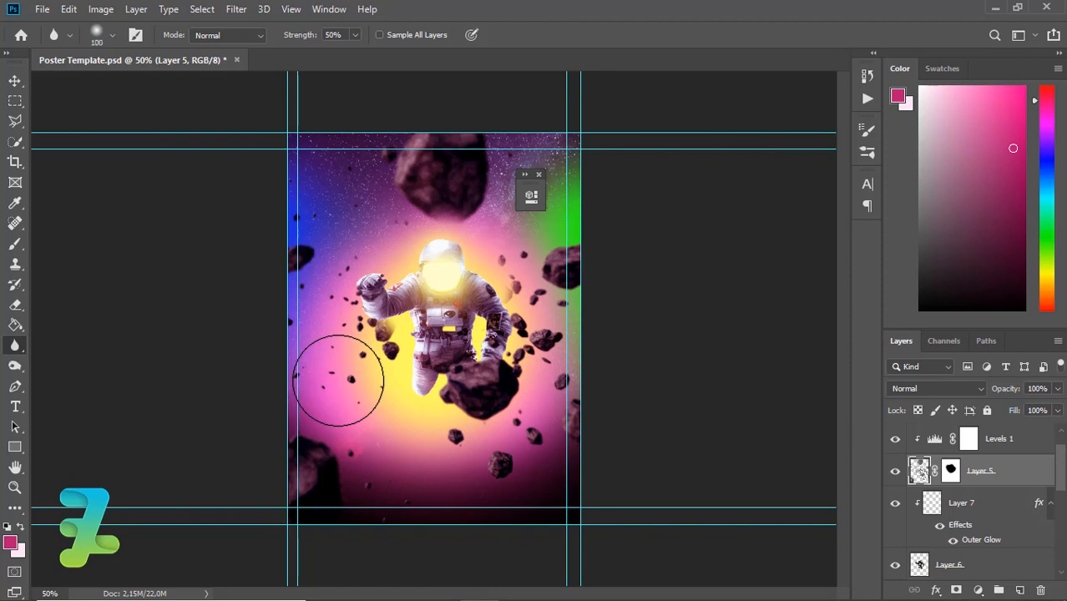
# Step: Lasso the right-edge meteor on Layer 5, enlarge it to about 206% and move it up over the green glow
pyautogui.click(13, 83)
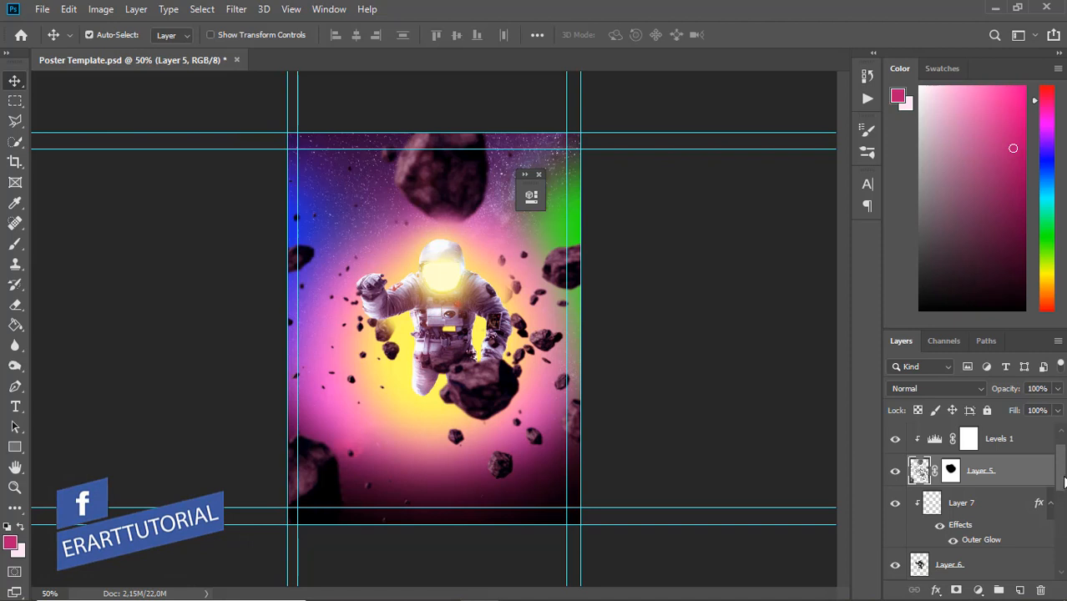
pyautogui.moveTo(1063, 480); pyautogui.dragTo(1058, 453)
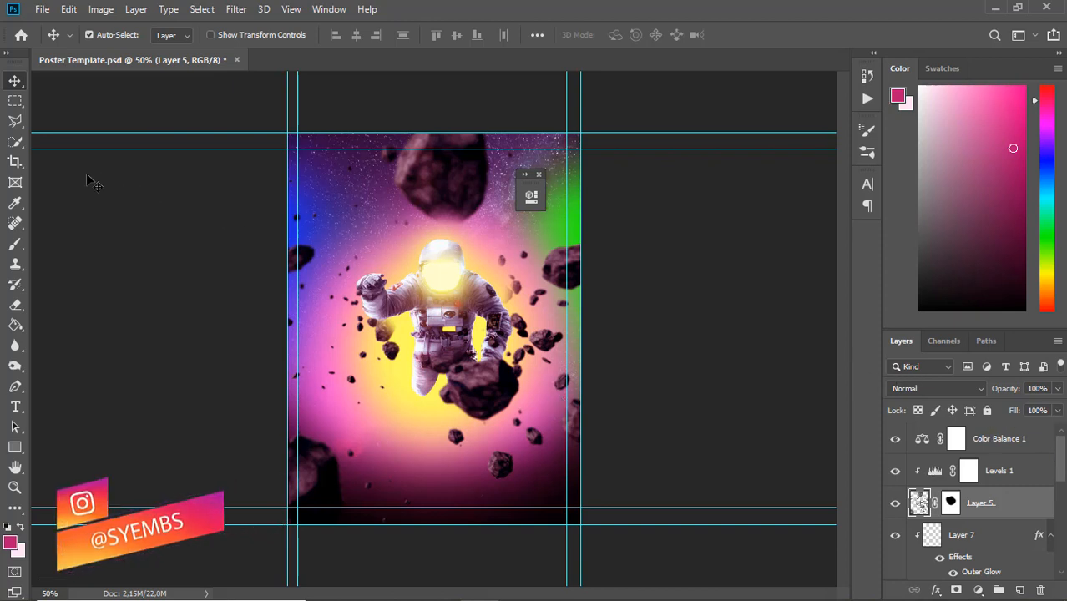
pyautogui.click(15, 120)
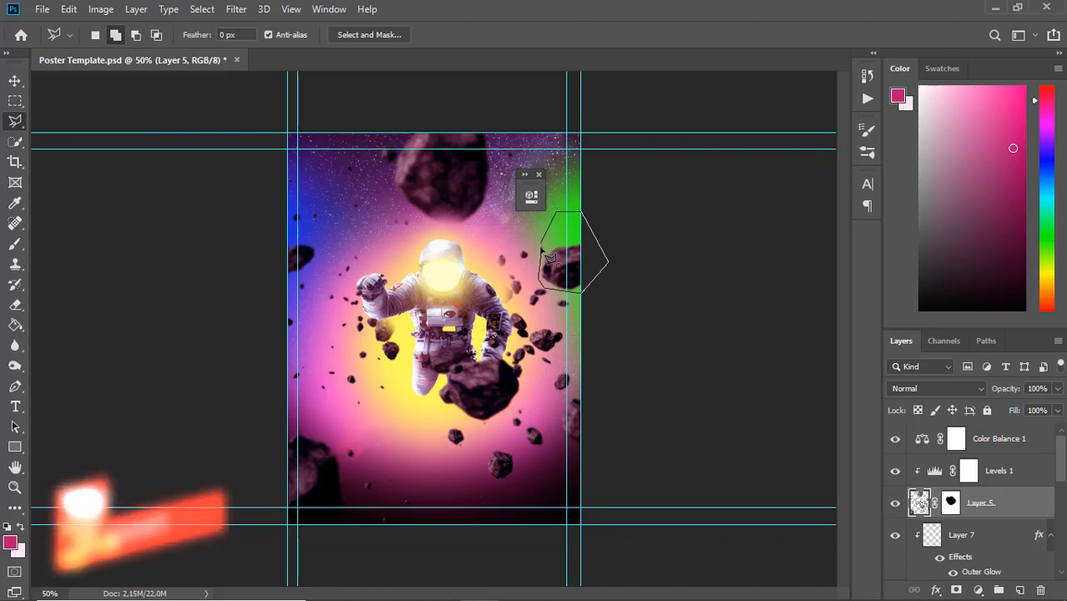
pyautogui.click(556, 215)
pyautogui.hotkey('ctrl', 't')
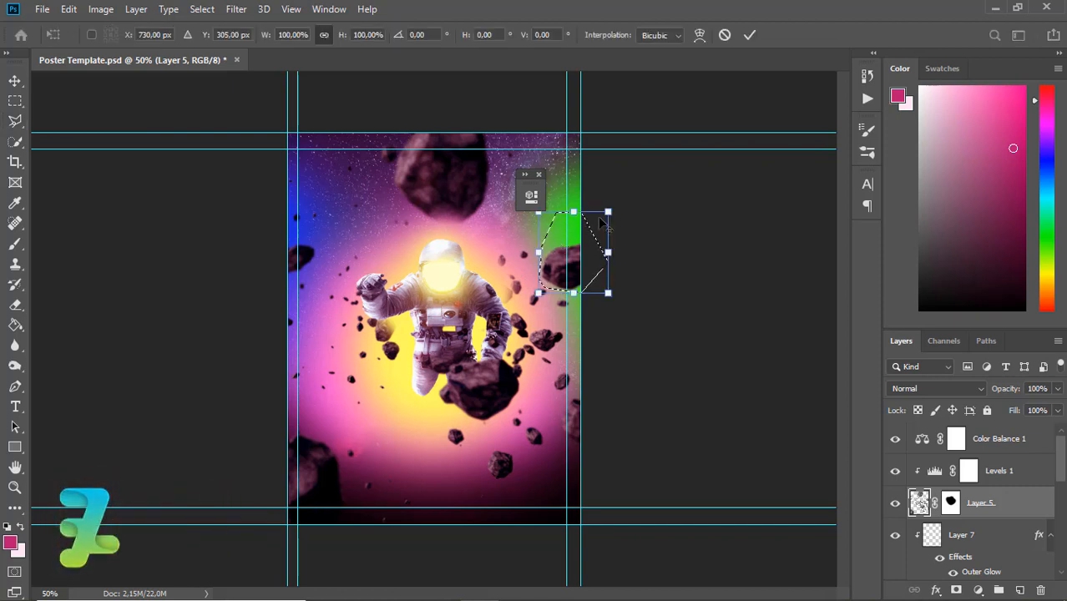
pyautogui.moveTo(607, 210); pyautogui.dragTo(644, 167)
pyautogui.moveTo(582, 267)
pyautogui.mouseDown()
pyautogui.moveTo(599, 205)
pyautogui.moveTo(587, 236)
pyautogui.moveTo(596, 256)
pyautogui.mouseUp()
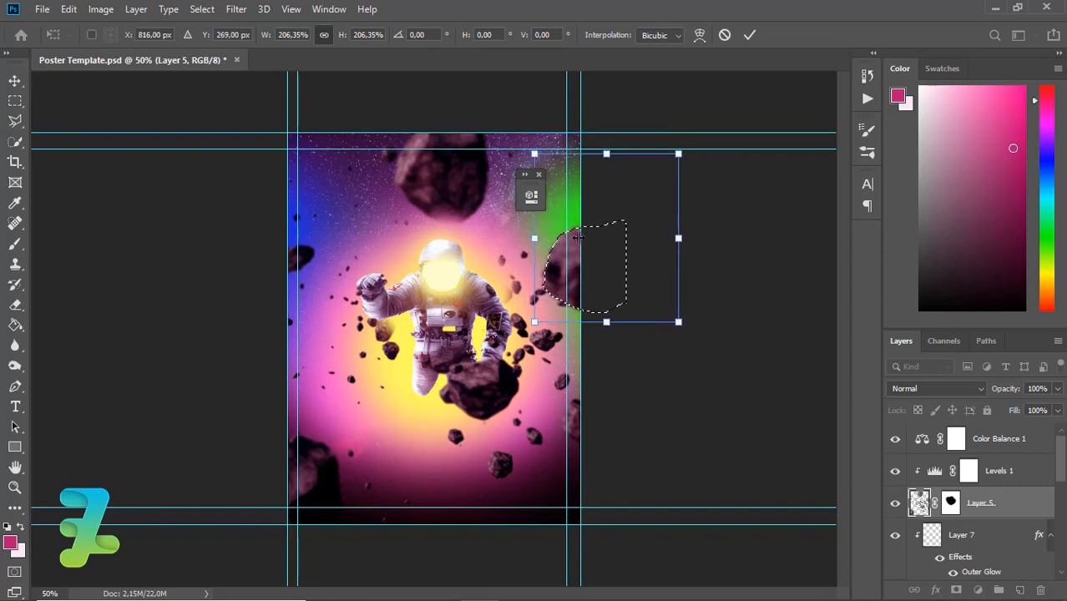
pyautogui.moveTo(580, 206); pyautogui.dragTo(575, 203)
pyautogui.hotkey('ctrl', 'z')
pyautogui.moveTo(609, 270)
pyautogui.mouseDown()
pyautogui.moveTo(612, 200)
pyautogui.moveTo(596, 164)
pyautogui.moveTo(605, 252)
pyautogui.moveTo(617, 247)
pyautogui.moveTo(602, 220)
pyautogui.mouseUp()
pyautogui.press('Return')
# Step: Lasso the small meteor below and right of the astronaut on Layer 5 and enlarge it to about 290%
pyautogui.press('l')
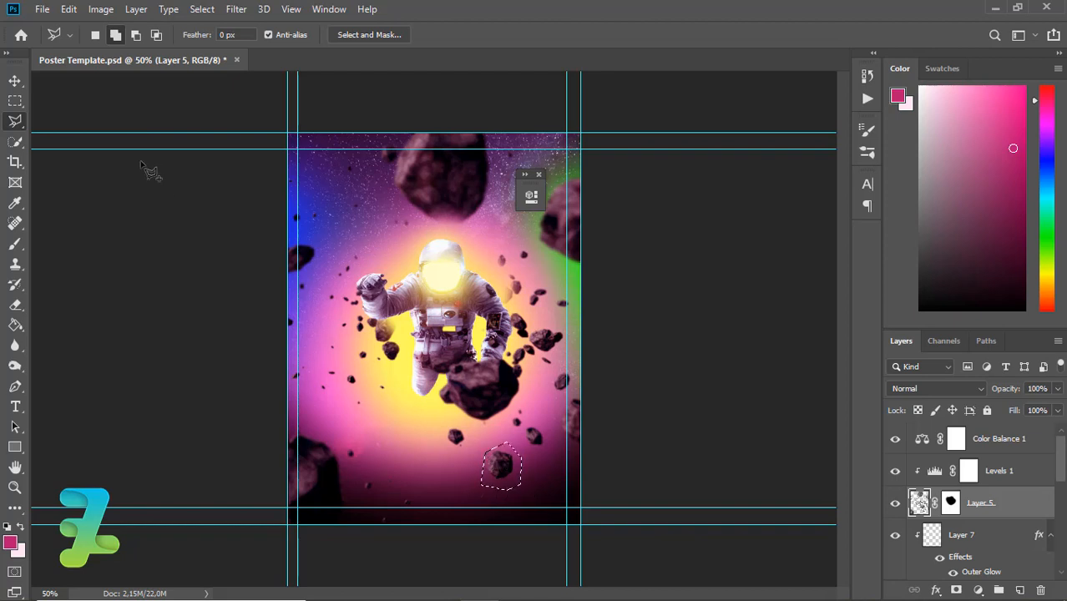
pyautogui.hotkey('ctrl', 't')
pyautogui.moveTo(529, 496); pyautogui.dragTo(559, 534)
pyautogui.moveTo(485, 441); pyautogui.dragTo(483, 448)
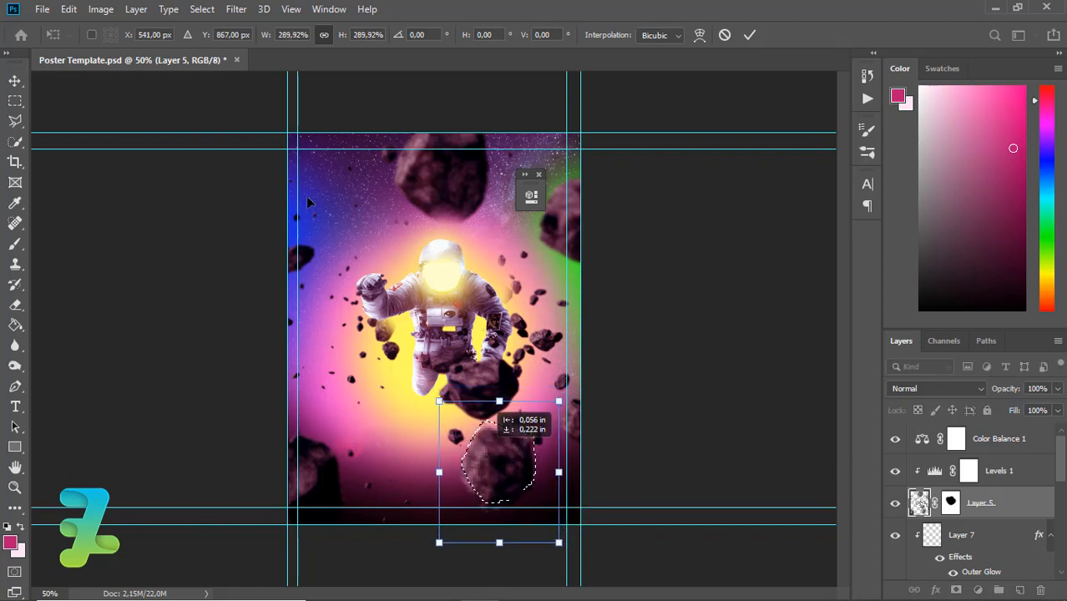
# Step: Move the enlarged meteor slightly toward the poster's lower-right corner, apply the transform and deselect it
pyautogui.moveTo(305, 195)
pyautogui.mouseDown()
pyautogui.moveTo(399, 400)
pyautogui.moveTo(418, 392)
pyautogui.moveTo(478, 408)
pyautogui.moveTo(511, 449)
pyautogui.moveTo(501, 458)
pyautogui.mouseUp()
pyautogui.keyDown('alt'); pyautogui.click(586, 564); pyautogui.keyUp('alt')
pyautogui.moveTo(575, 547); pyautogui.dragTo(586, 562)
pyautogui.hotkey('ctrl', 'z')
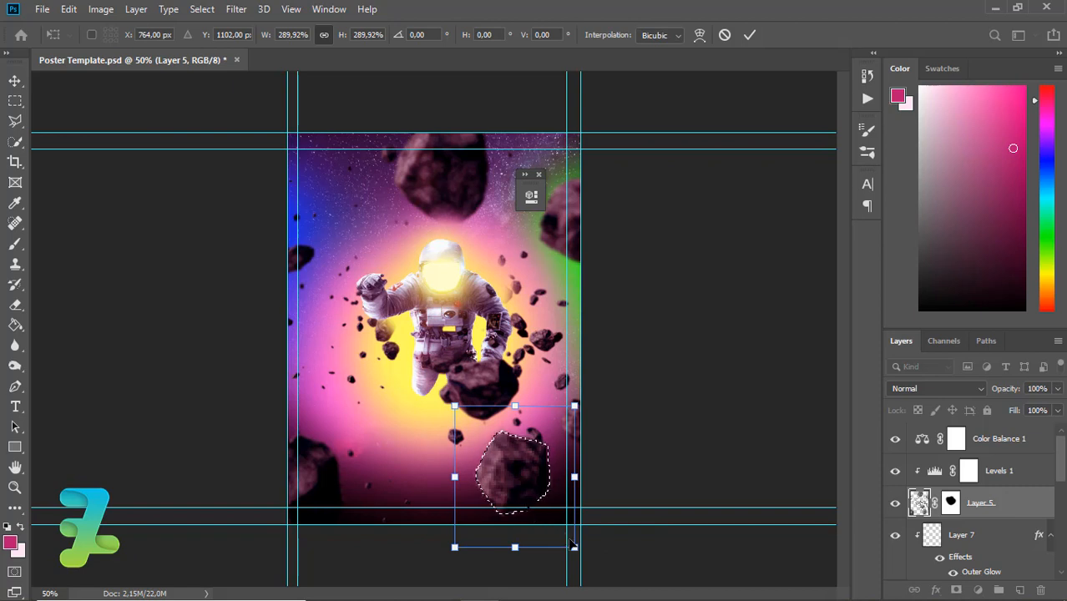
pyautogui.press('l')
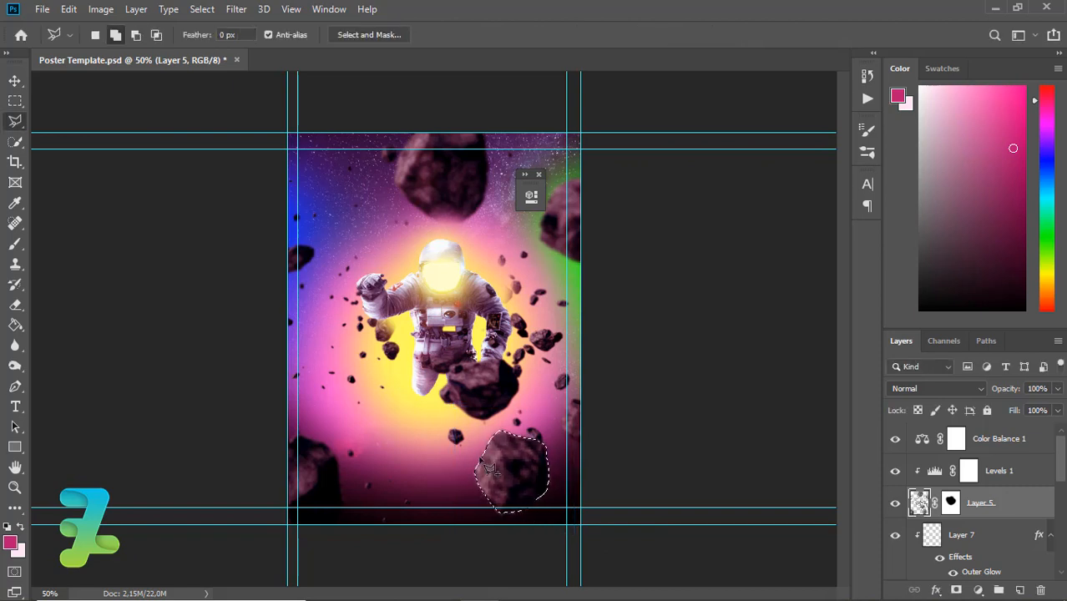
pyautogui.hotkey('ctrl', 'd')
pyautogui.click(14, 80)
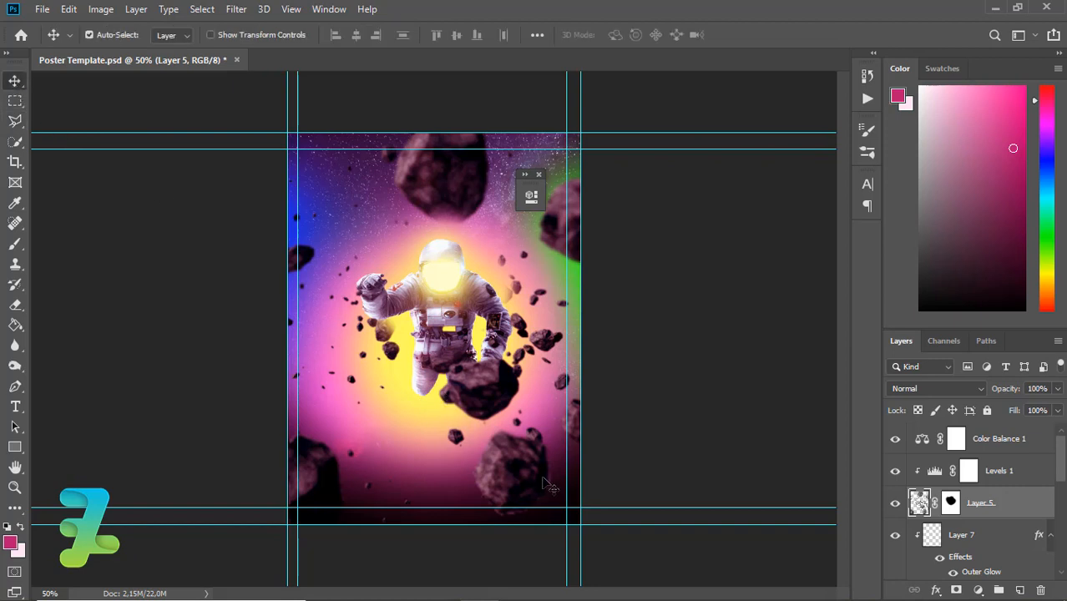
pyautogui.moveTo(534, 473); pyautogui.dragTo(538, 477)
pyautogui.hotkey('ctrl', 'z')
# Step: Stamp all visible layers into a new layer above Color Balance 1 and apply a High Pass filter with a 2.0-pixel radius
pyautogui.click(1013, 442)
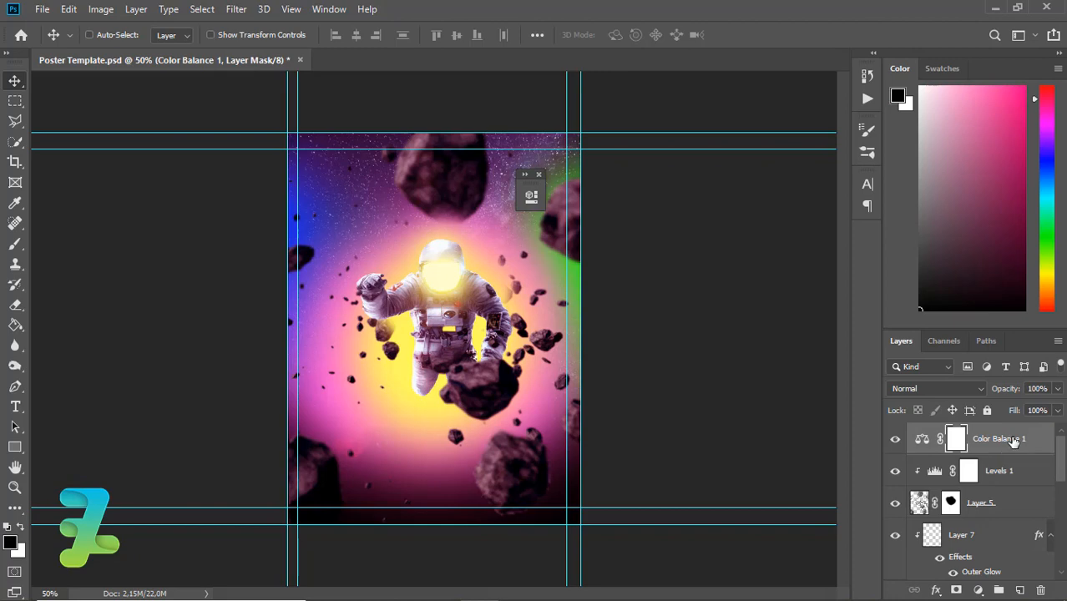
pyautogui.hotkey('ctrl', 'shift', 'alt', 'e')
pyautogui.click(290, 8)
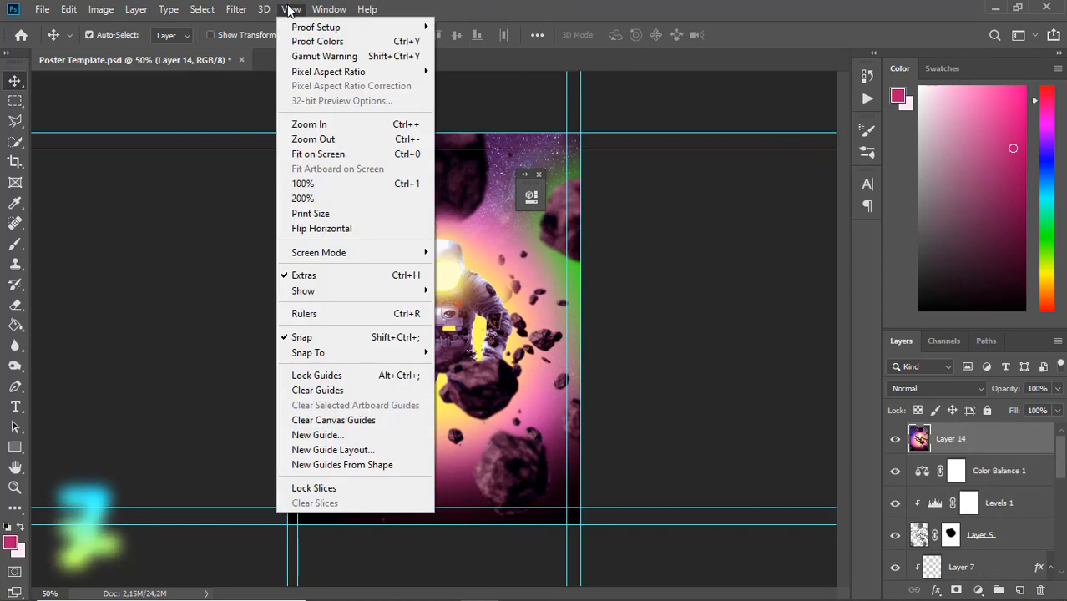
pyautogui.moveTo(236, 8)
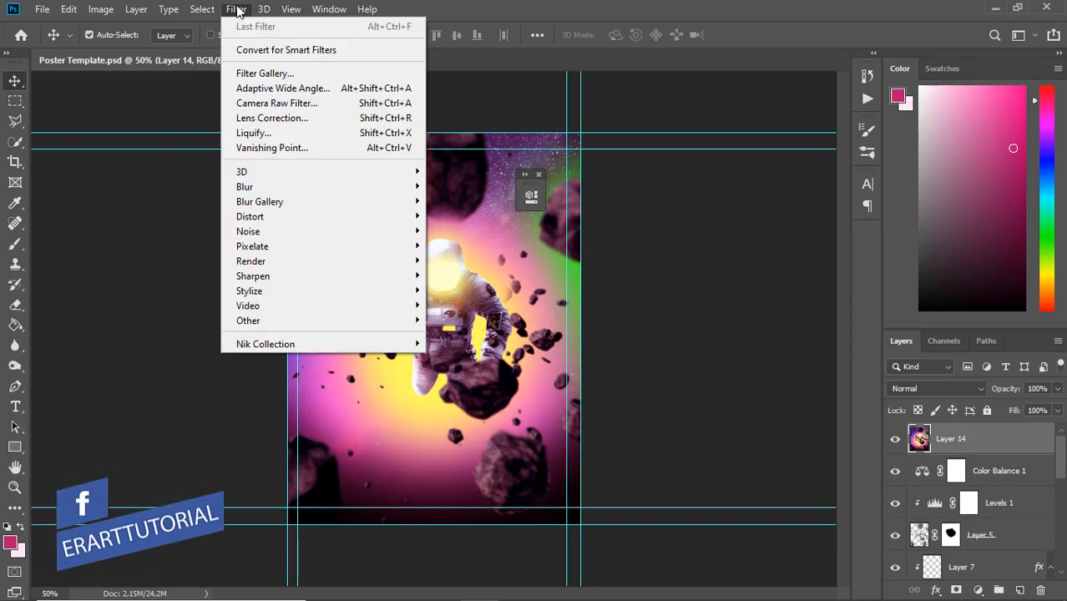
pyautogui.moveTo(401, 320)
pyautogui.click(455, 334)
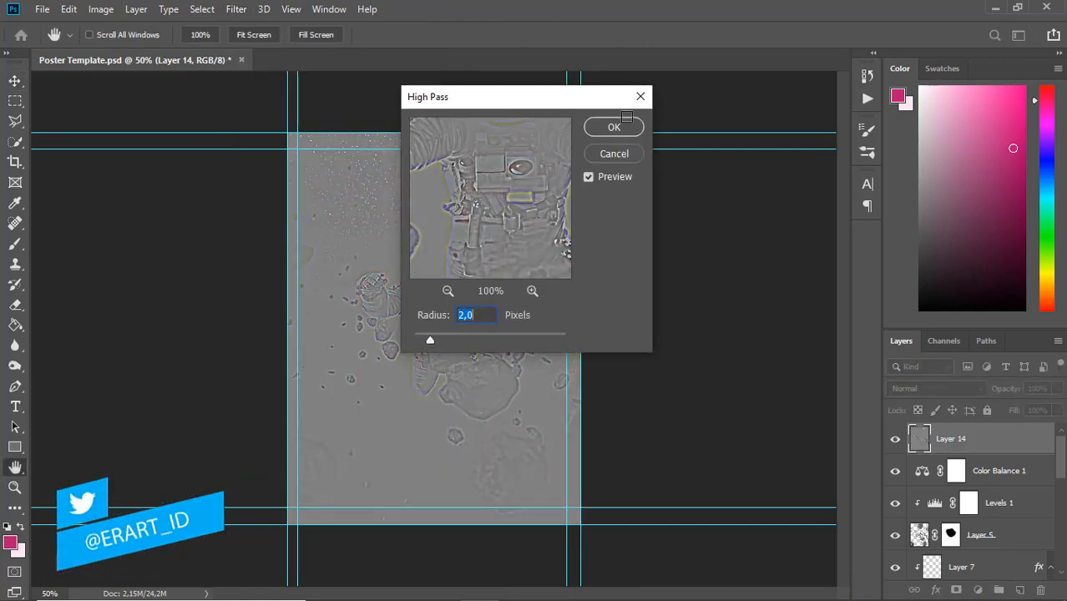
pyautogui.click(618, 126)
# Step: Set the High Pass layer's blend mode to Soft Light and its opacity to 64%, leaving no layer selected
pyautogui.click(929, 390)
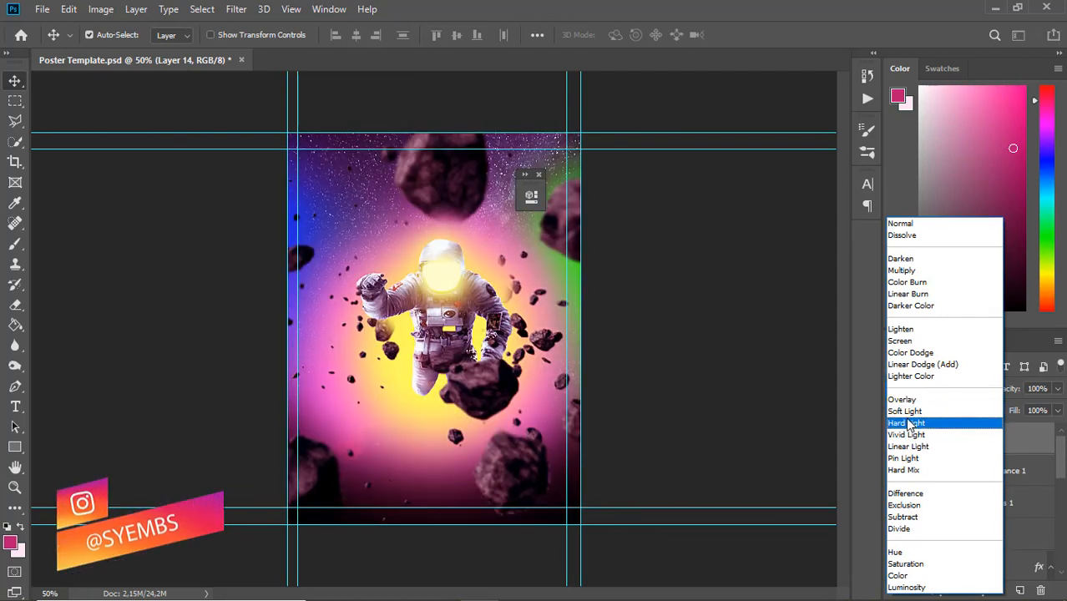
pyautogui.click(905, 411)
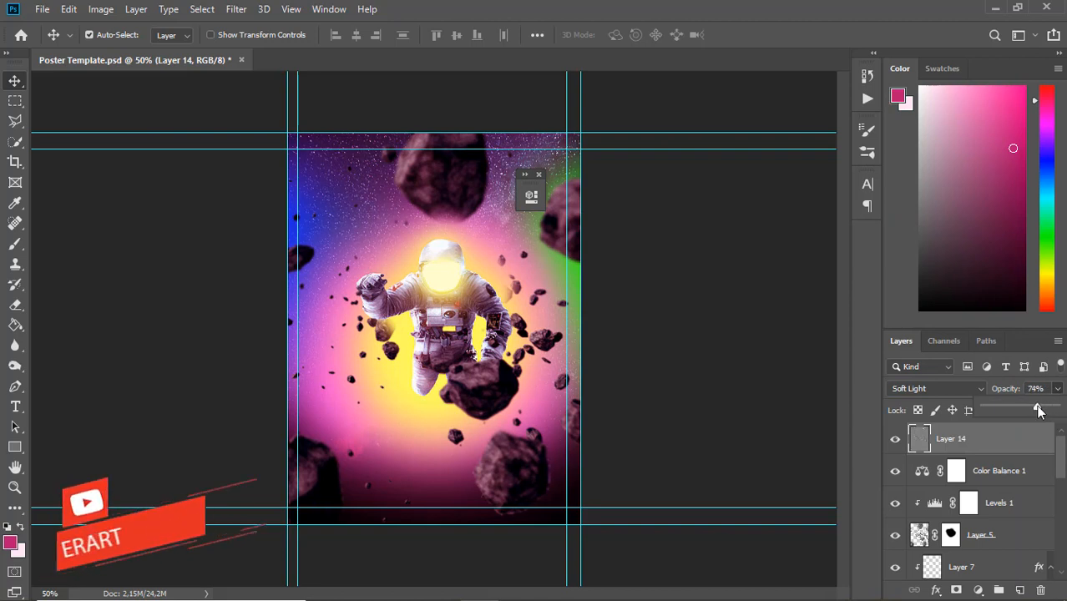
pyautogui.moveTo(1043, 409); pyautogui.dragTo(1032, 409)
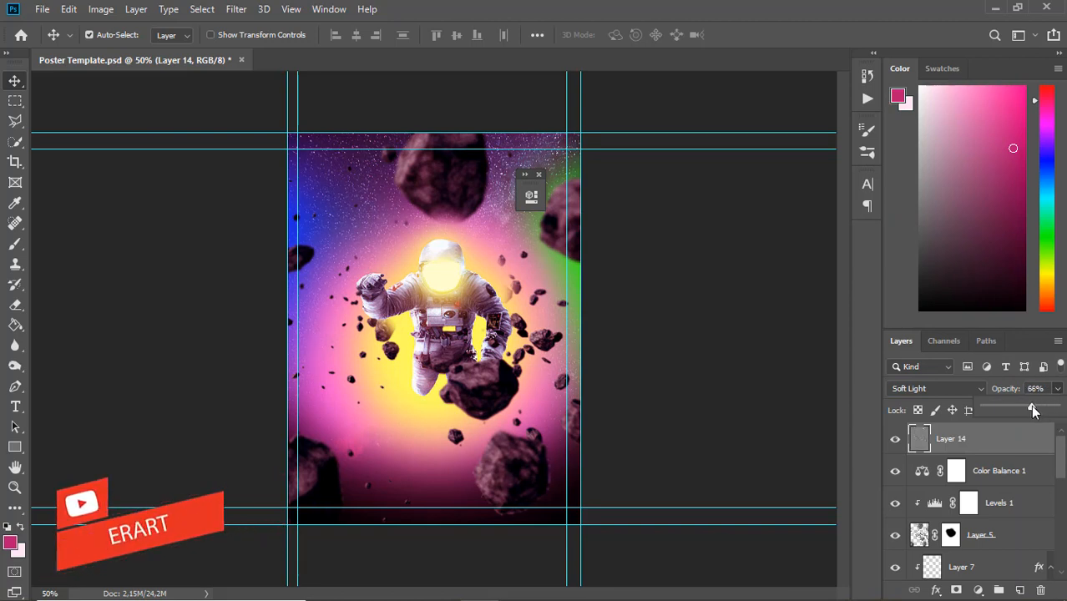
pyautogui.moveTo(1032, 409); pyautogui.dragTo(1030, 409)
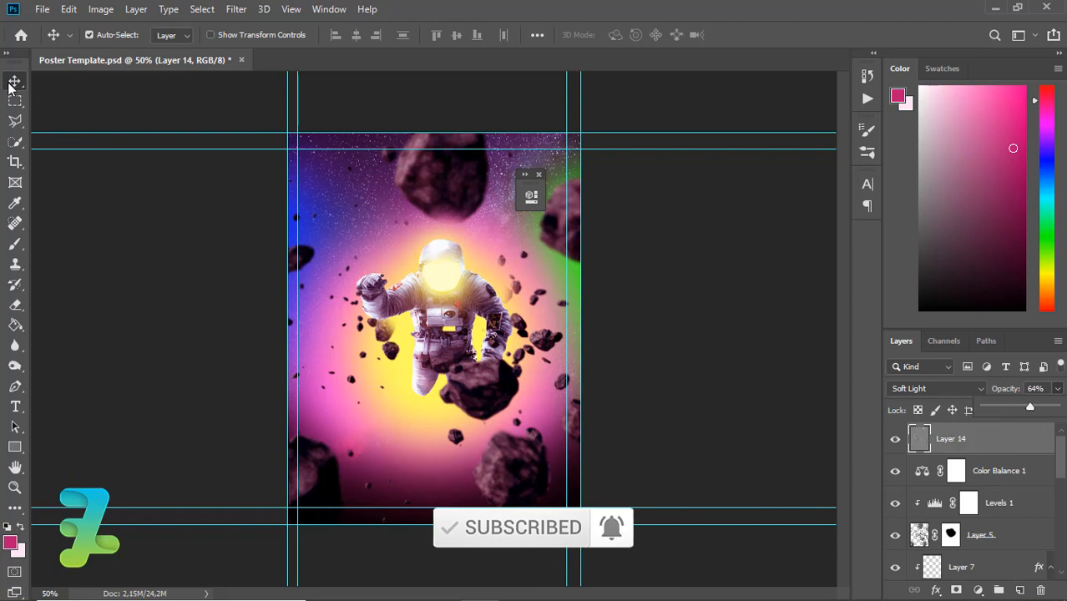
pyautogui.click(612, 348)
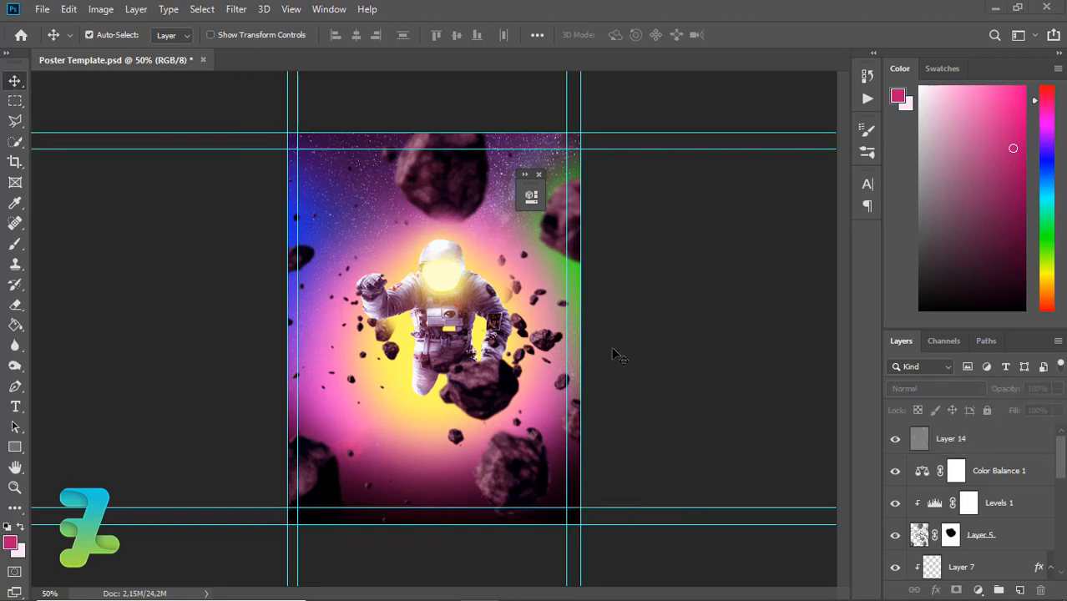